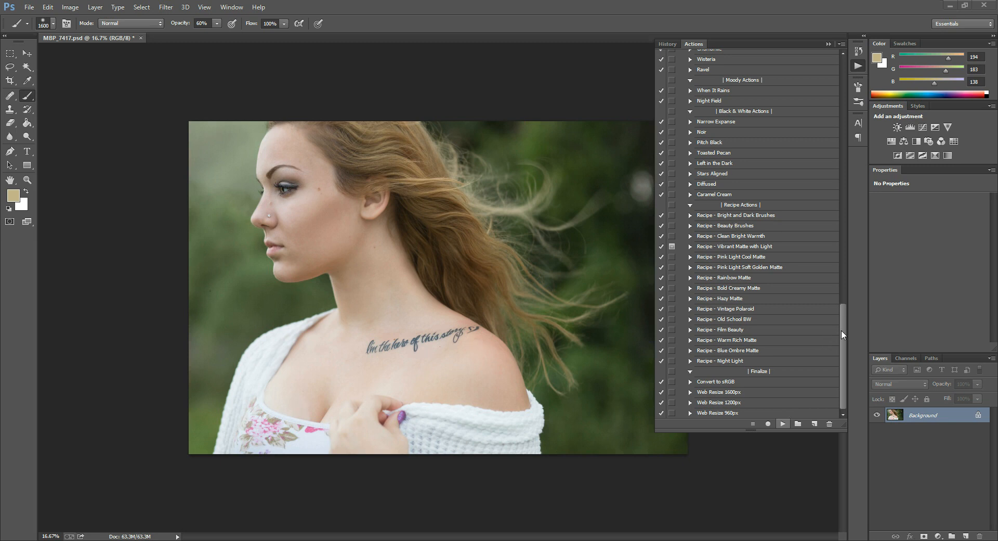
Run the "Recipe - Bright and Dark Brushes" action on the portrait and expand the layer group it adds
mouse_move(844, 322)
mouse_down()
mouse_move(831, 104)
mouse_move(840, 329)
mouse_up()
click(733, 217)
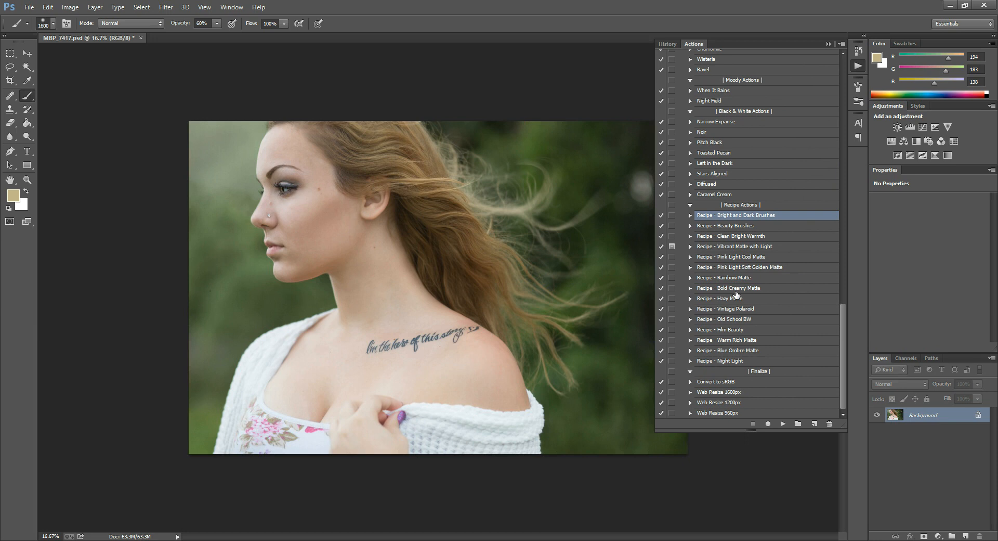
click(781, 424)
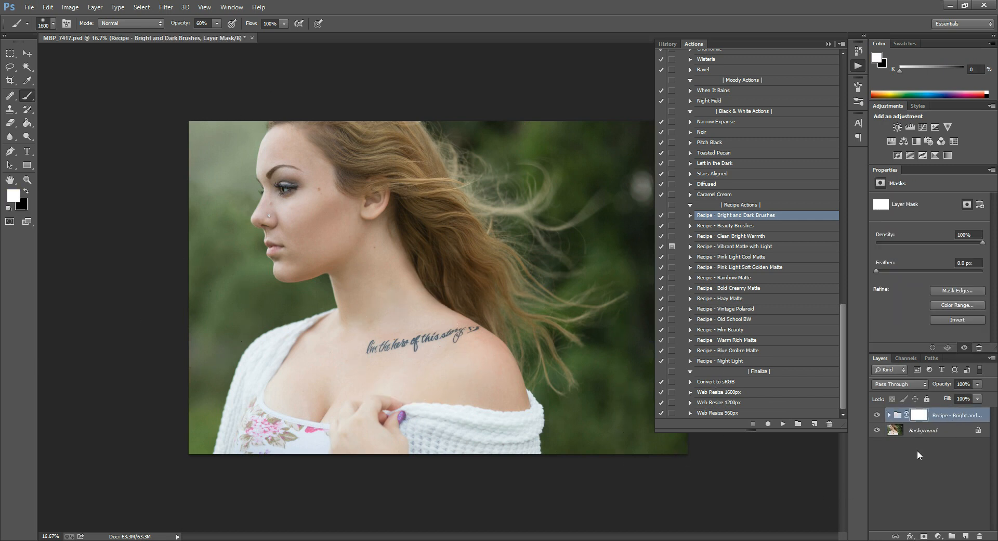
click(890, 415)
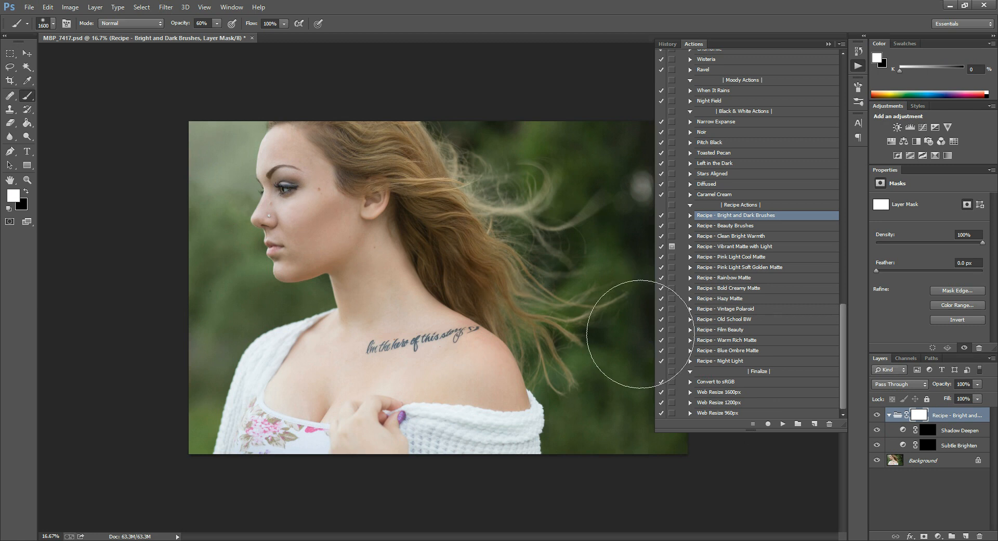
click(829, 44)
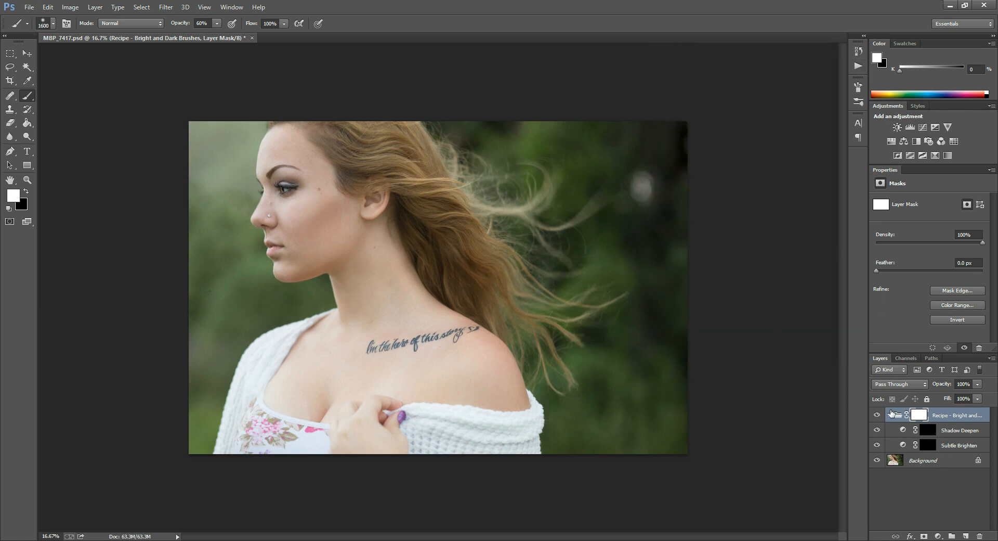
click(890, 414)
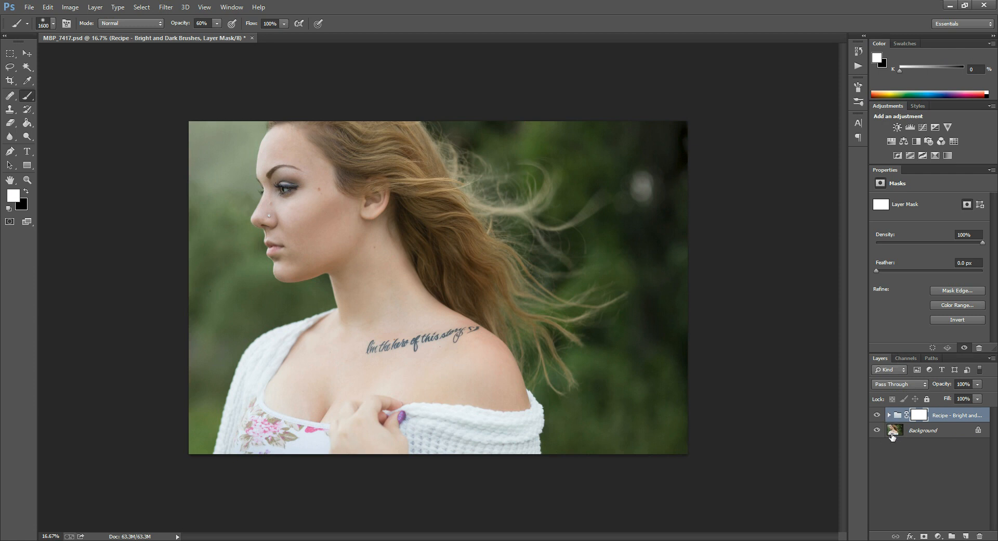
click(890, 415)
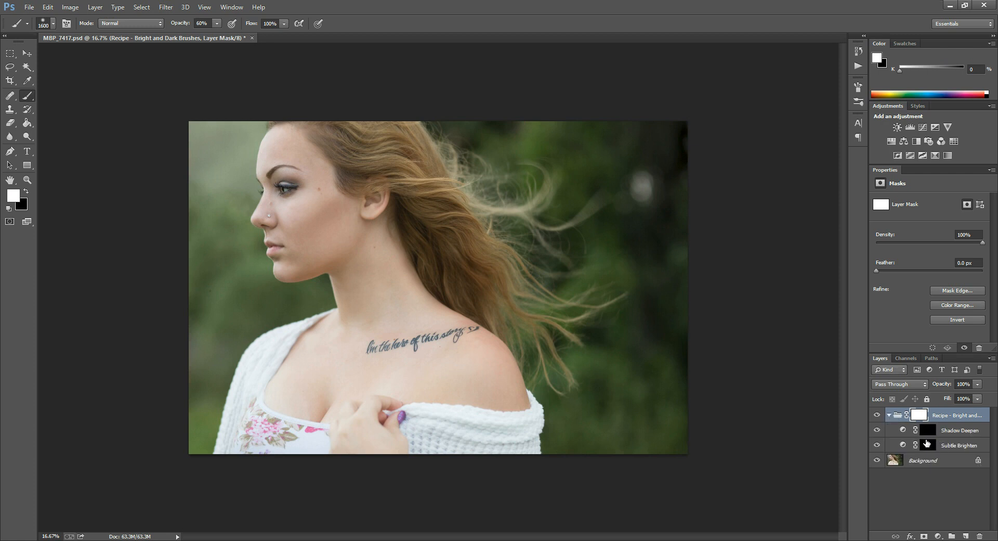
Brighten the face by painting white at 10% opacity on the Subtle Brighten mask with a 300 px brush
click(929, 446)
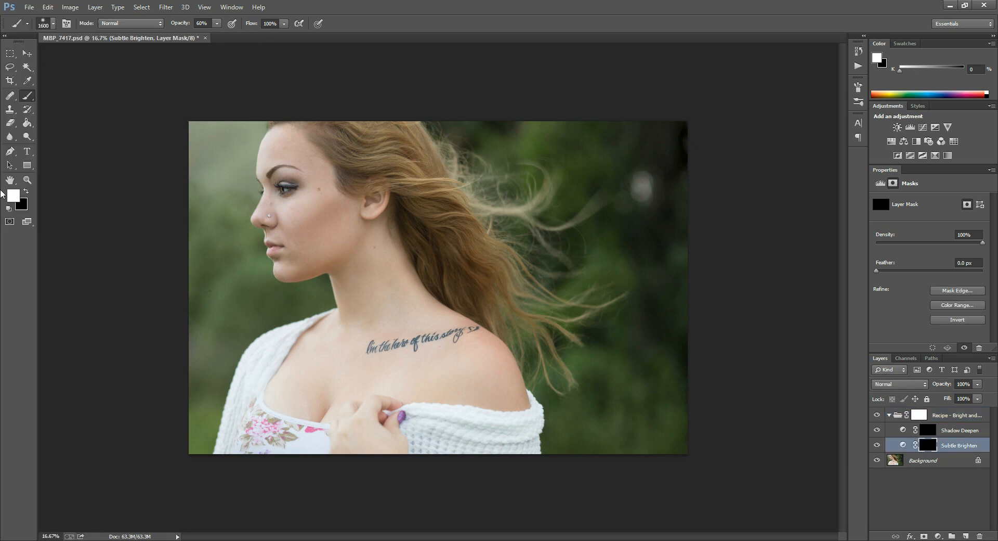
key(1)
key(bracketleft)
key(bracketleft)
key(bracketleft)
key(bracketleft)
key(bracketleft)
key(bracketleft)
key(bracketleft)
key(bracketleft)
key(bracketleft)
key(bracketleft)
key(bracketleft)
key(bracketleft)
key(bracketleft)
key(bracketright)
key(bracketright)
key(bracketright)
key(bracketright)
key(bracketright)
key(bracketright)
mouse_move(269, 187)
mouse_down()
mouse_move(289, 196)
mouse_move(281, 182)
mouse_move(292, 201)
mouse_up()
Deepen the shadows on the neck and chest by painting white at 10% opacity on the Shadow Deepen mask
click(933, 434)
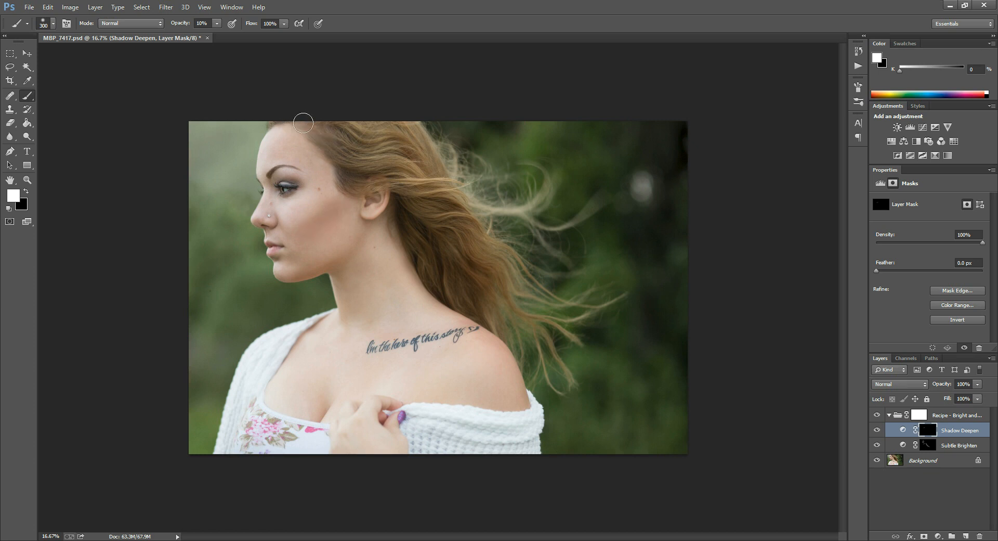
key([)
key(bracketright)
key(bracketright)
key(bracketright)
key(bracketright)
key(bracketright)
drag(353, 324, 351, 382)
Collapse the Bright and Dark Brushes group, lower its opacity to 51% and compare the photo with it hidden and shown
click(877, 416)
click(878, 416)
click(889, 415)
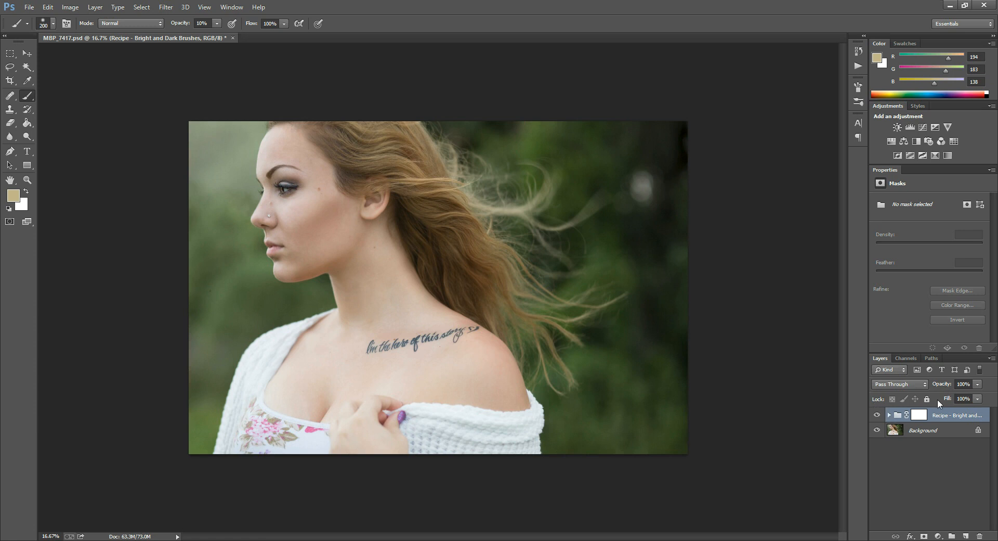
click(975, 386)
click(878, 415)
click(878, 414)
click(878, 414)
Delete the Bright and Dark Brushes group, run the "Recipe - Beauty Brushes" action and expand its layer group
click(858, 66)
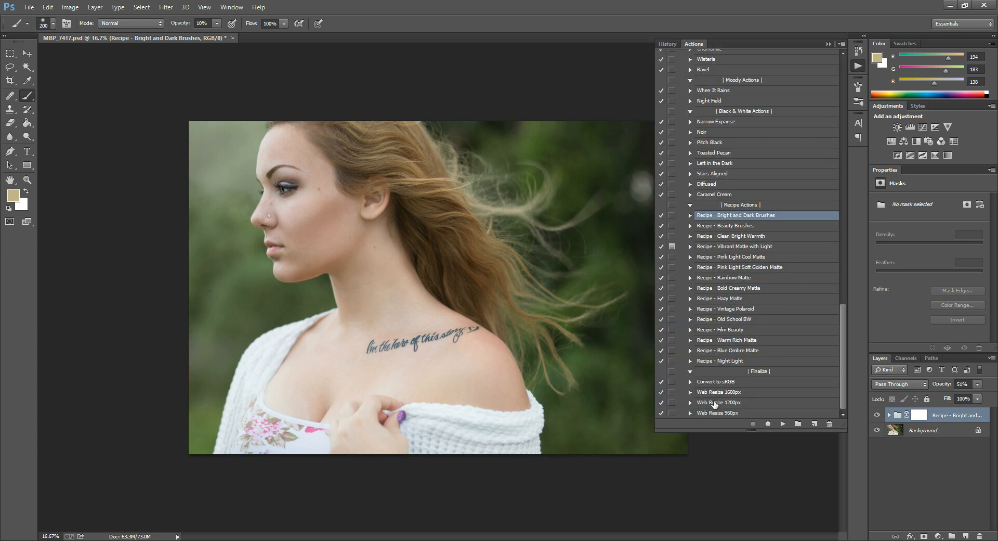
drag(964, 420, 980, 535)
click(732, 226)
click(783, 423)
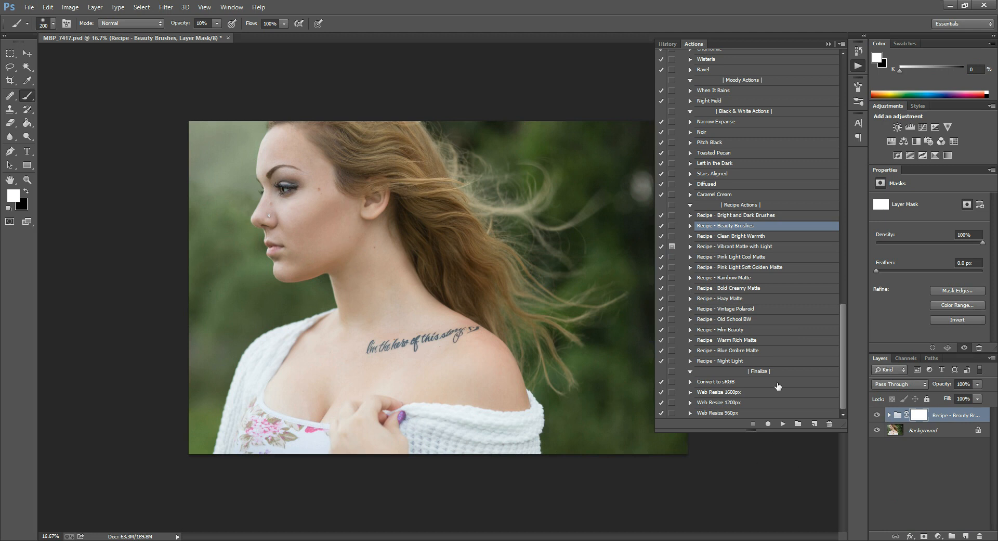
click(889, 415)
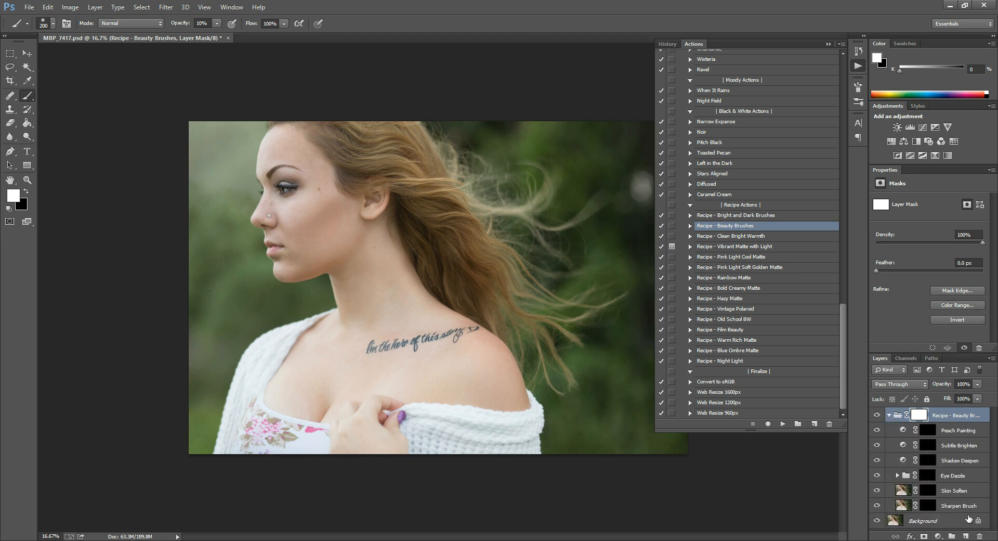
Sharpen the eye, the knitted sweater and the hand area by painting white at 10% opacity on the Sharpen Brush mask
click(929, 507)
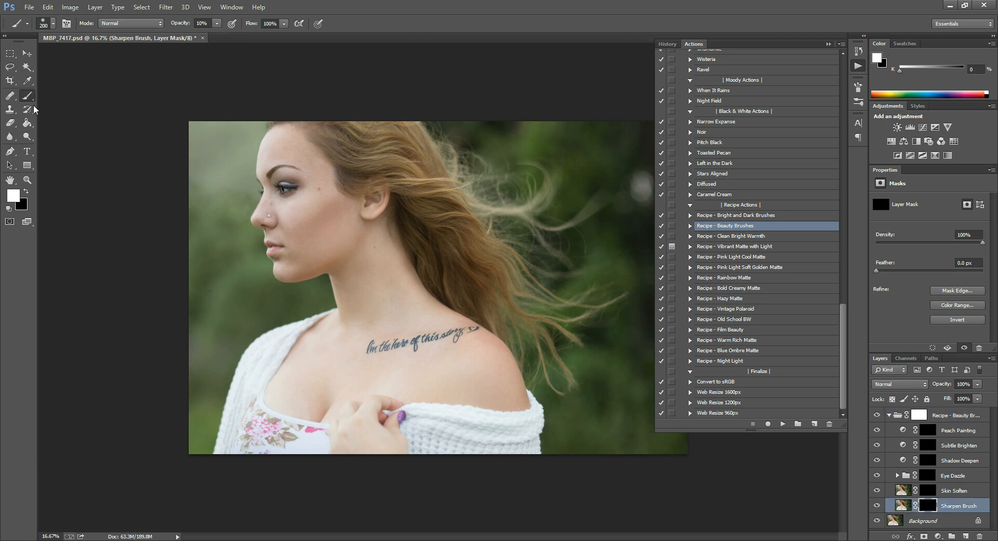
key(bracketleft)
key(bracketright)
key(bracketright)
key(bracketright)
key(bracketright)
key(bracketright)
key(bracketright)
drag(257, 191, 280, 197)
drag(226, 378, 250, 342)
mouse_move(408, 418)
mouse_down()
mouse_move(441, 432)
mouse_move(433, 436)
mouse_up()
Soften the cheek and forehead skin by painting white on the Skin Soften mask, and reduce the brush to 200 px
click(928, 490)
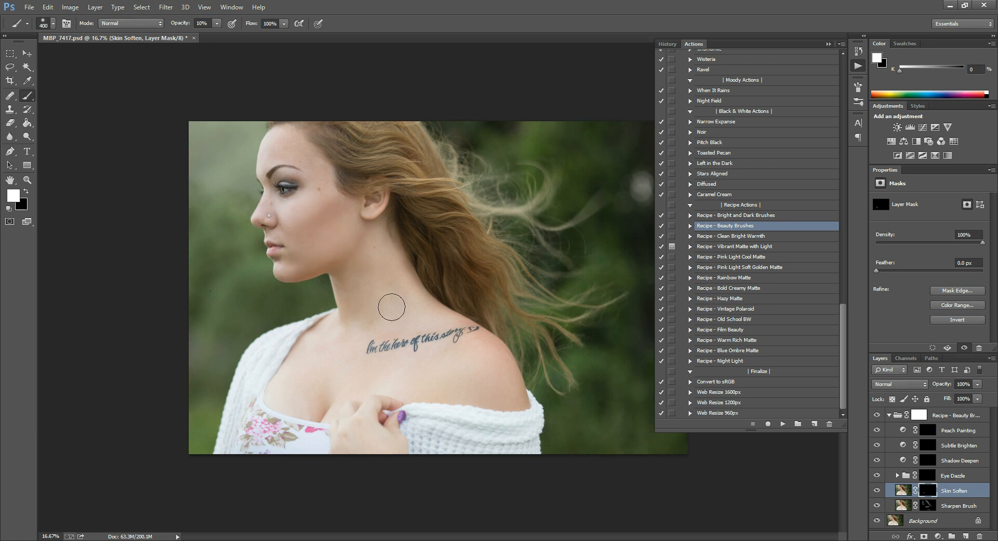
drag(347, 224, 329, 208)
drag(283, 148, 271, 147)
key(bracketleft)
key(bracketleft)
key(bracketleft)
key(bracketleft)
key(bracketleft)
key(bracketright)
key(bracketright)
Enhance the eye by painting on the Eye Dazzle mask with a 50 px white brush, and compare it hidden and shown
click(928, 477)
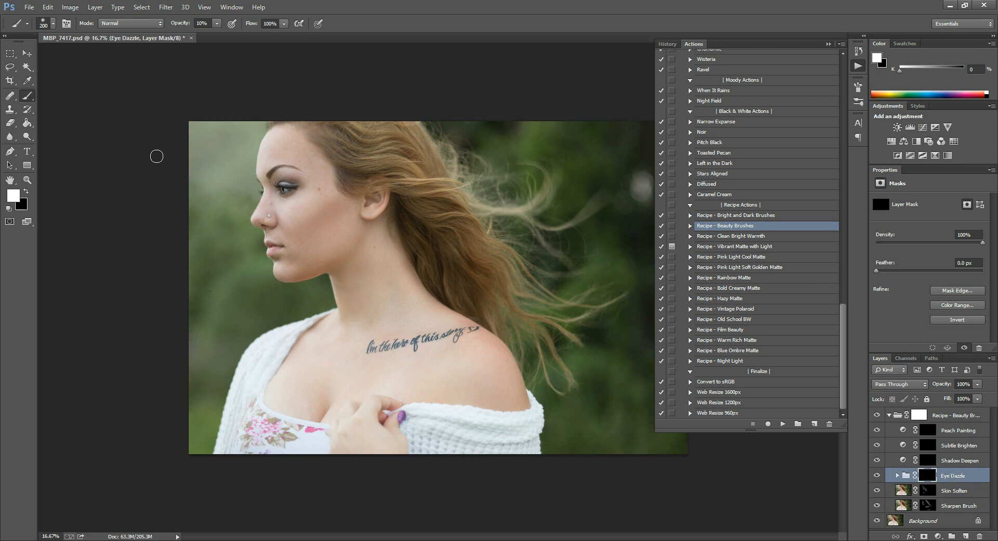
click(26, 180)
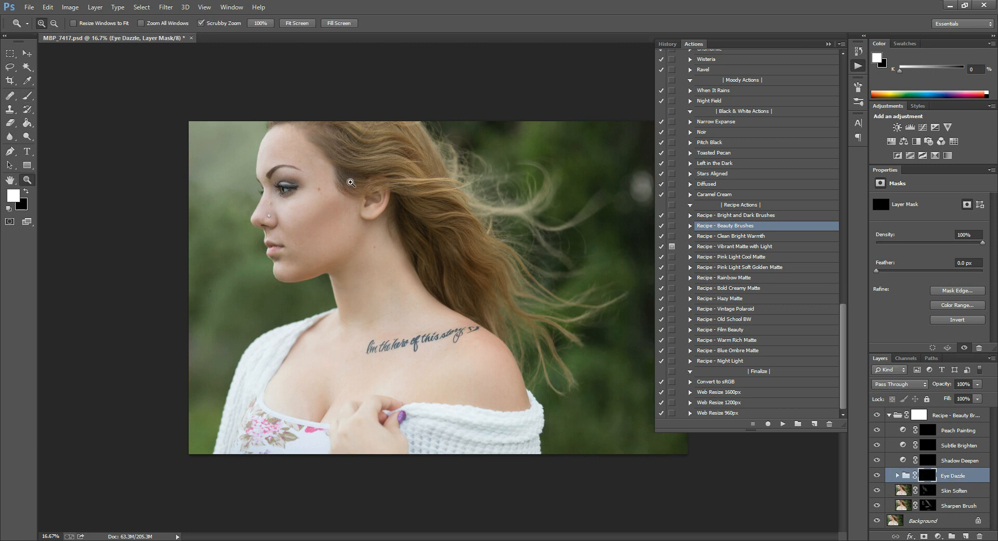
click(255, 185)
click(27, 95)
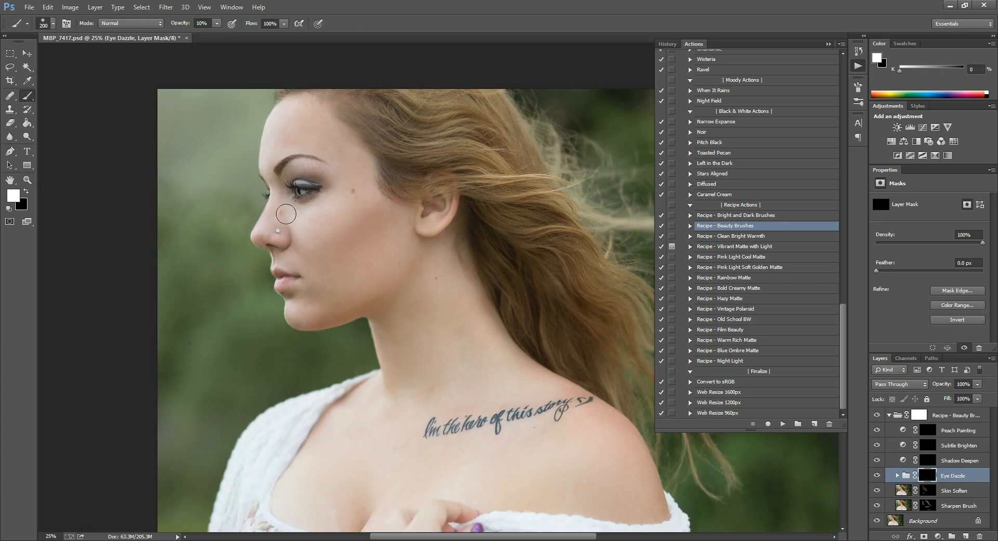
key(bracketleft)
key(bracketleft)
key(bracketleft)
click(878, 476)
click(877, 476)
click(877, 475)
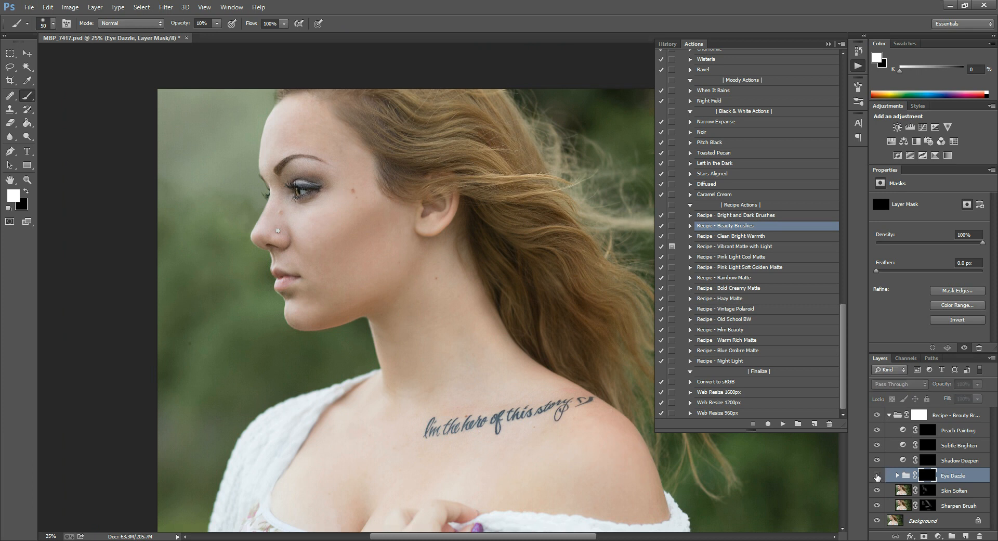
click(877, 475)
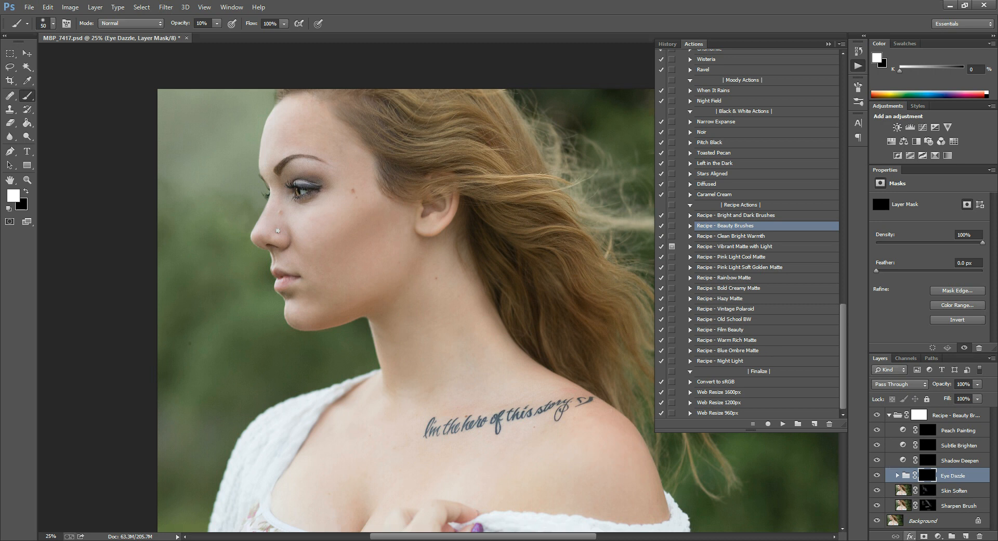
Paint white on the Peach Painting mask over the forehead, face and shoulder skin with a 500 px brush at 20% opacity
click(930, 429)
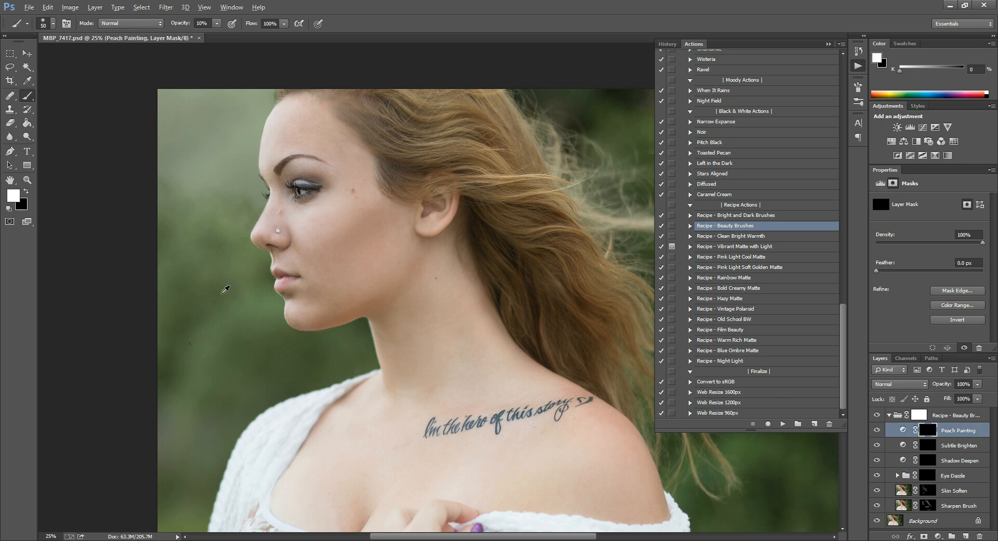
click(27, 180)
alt+click(318, 283)
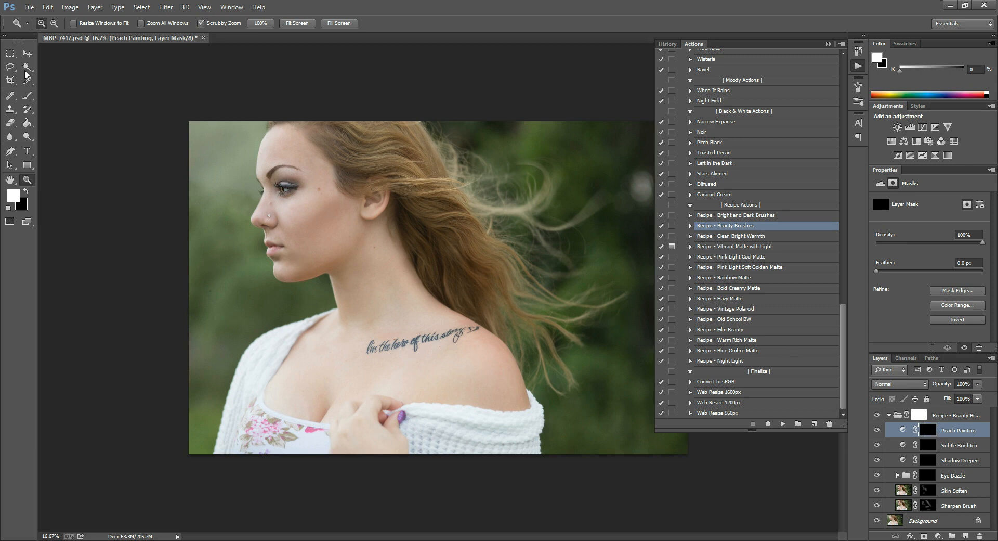
click(27, 97)
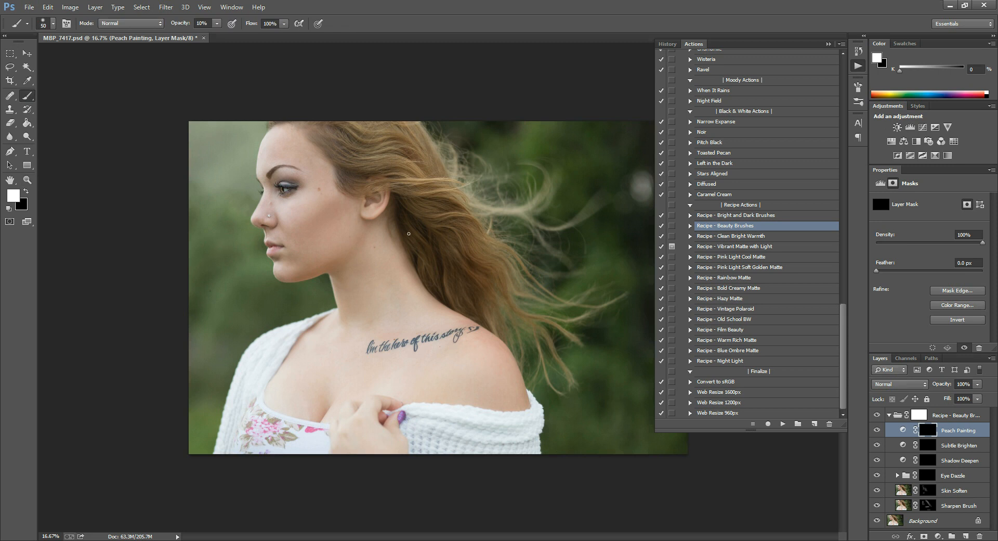
key(bracketright)
key(bracketright)
key(bracketright)
key(bracketright)
key(bracketright)
key(bracketright)
key(bracketright)
key(bracketright)
key(bracketright)
key(2)
drag(276, 152, 273, 147)
mouse_move(285, 229)
mouse_down()
mouse_move(282, 211)
mouse_move(315, 187)
mouse_move(276, 219)
mouse_move(292, 255)
mouse_move(340, 249)
mouse_move(386, 305)
mouse_move(389, 359)
mouse_move(314, 379)
mouse_move(270, 413)
mouse_move(255, 445)
mouse_move(234, 427)
mouse_move(273, 353)
mouse_move(301, 340)
mouse_move(363, 440)
mouse_move(450, 434)
mouse_move(466, 401)
mouse_move(521, 412)
mouse_up()
Compare the photo with the Beauty Brushes group hidden and shown, and review its layers
click(905, 414)
click(890, 415)
click(877, 414)
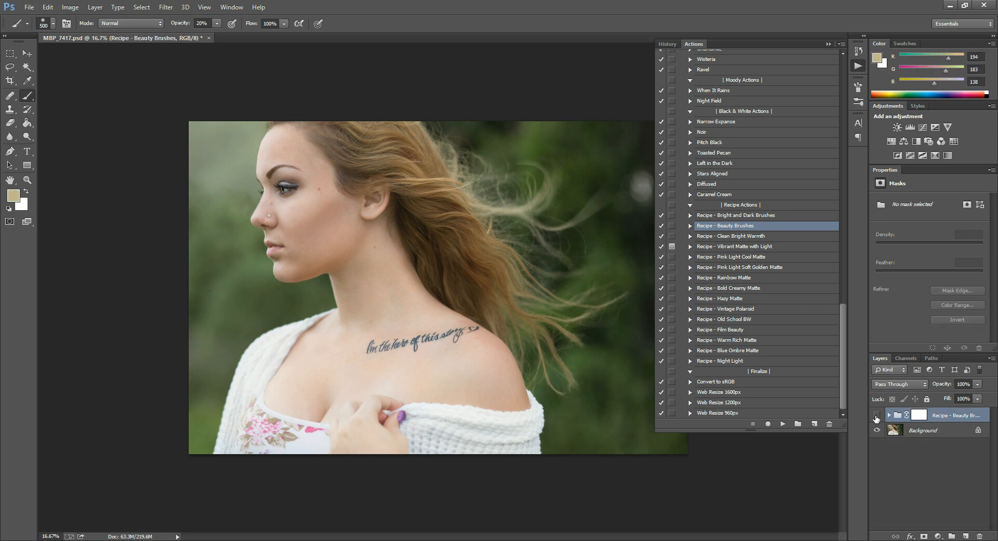
click(877, 415)
click(889, 415)
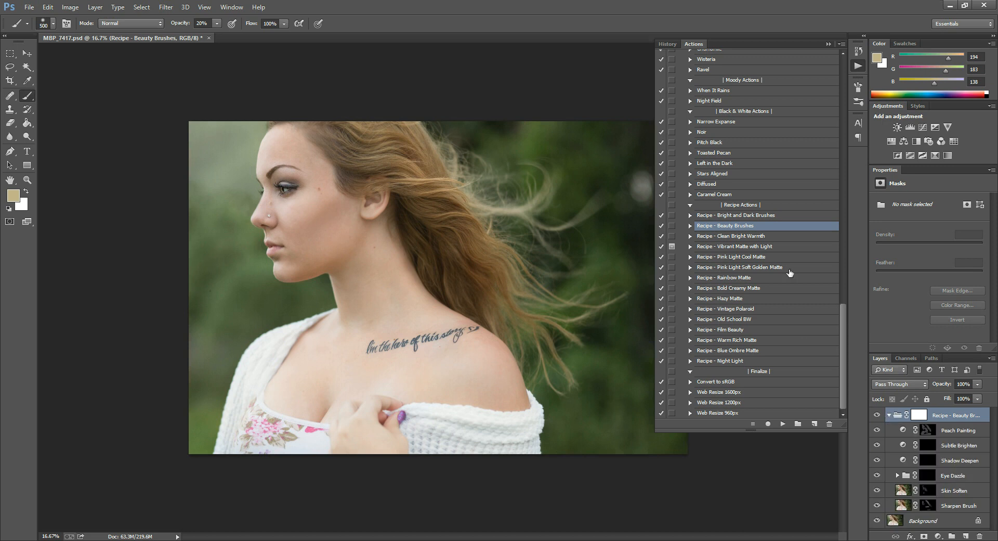
Delete the Beauty Brushes group, run the "Recipe - Clean Bright Warmth" action and expand its layer group
drag(972, 420, 979, 537)
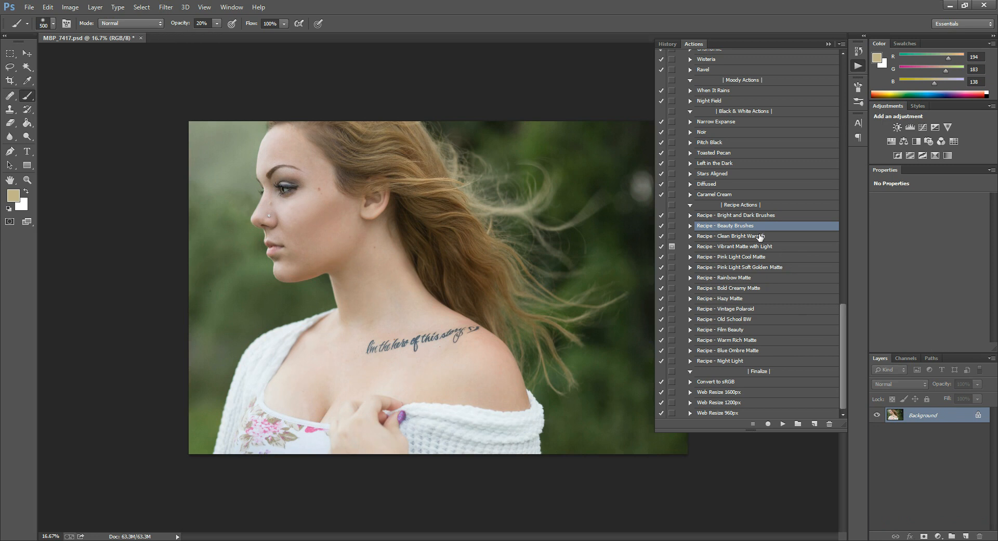
drag(760, 238, 797, 425)
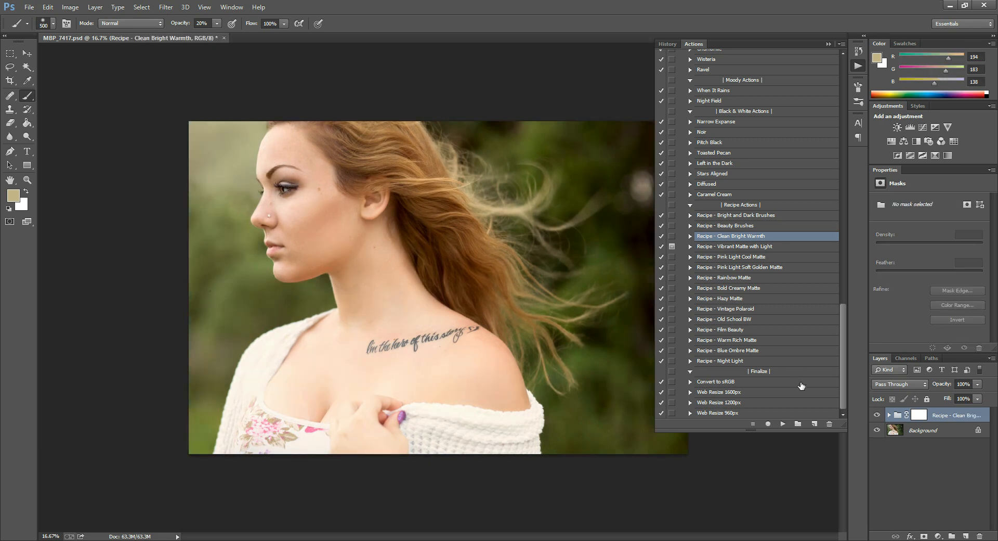
click(890, 415)
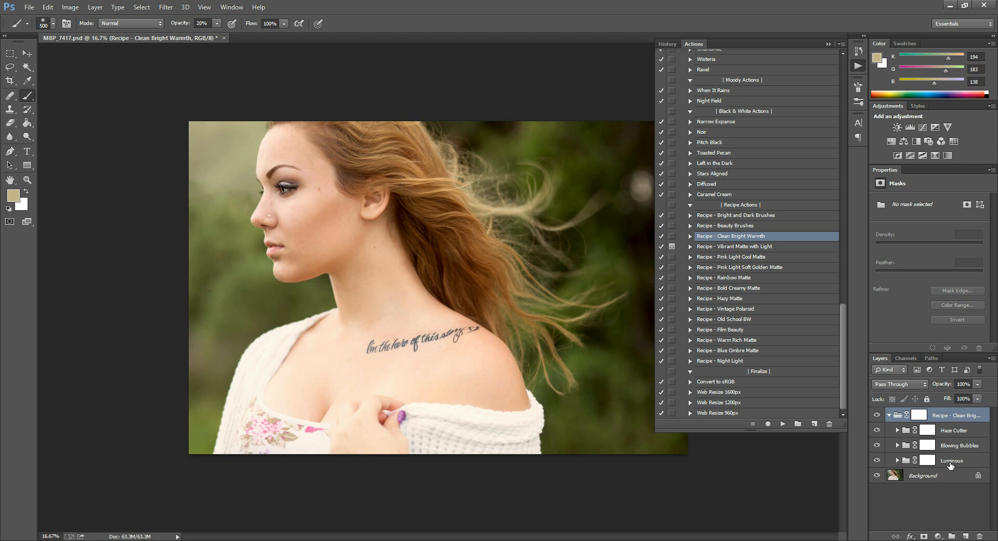
Collapse the Clean Bright Warmth group and lower its overall opacity to 54%
click(889, 415)
click(977, 386)
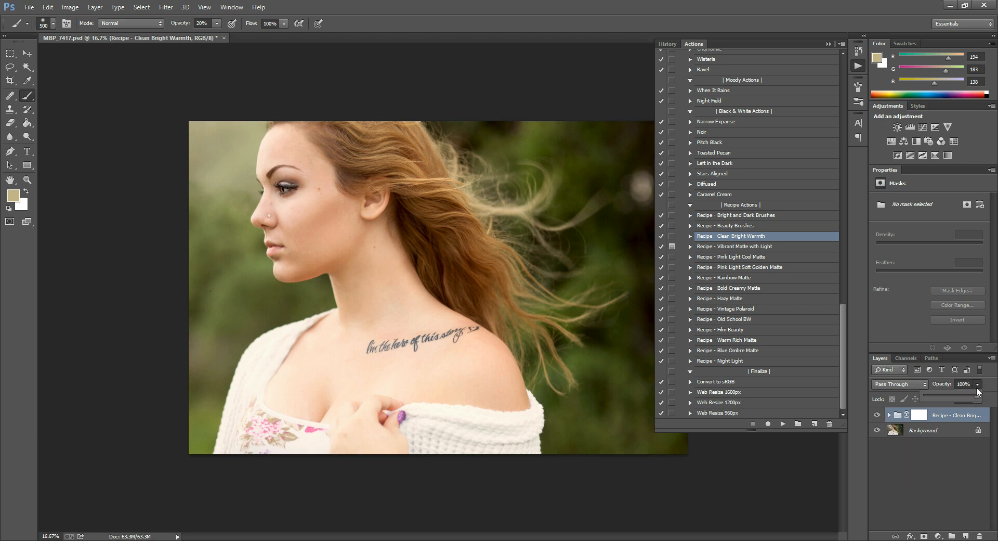
drag(947, 393, 948, 393)
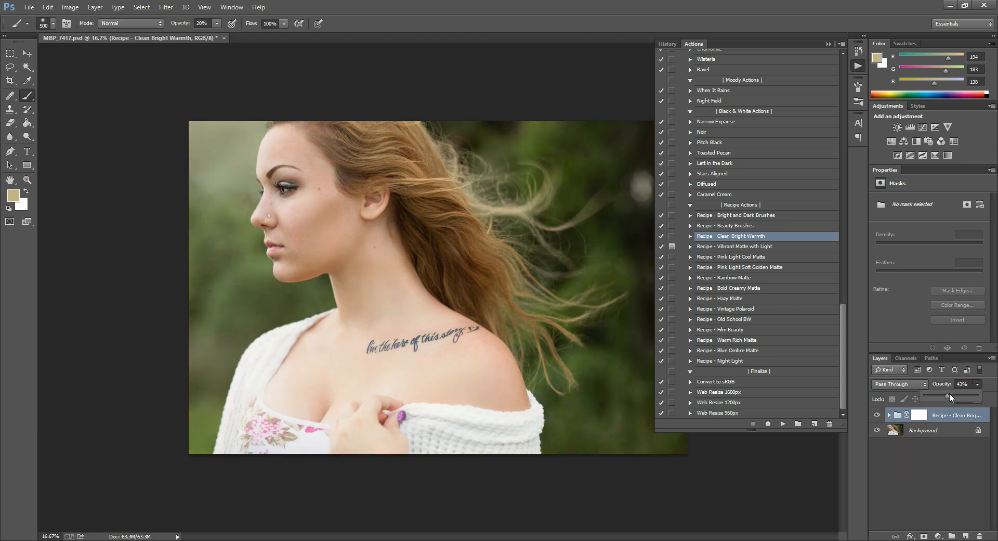
Expand the Clean Bright Warmth group, lower the Luminous subgroup's opacity to 35% and check the recipe's effect
click(889, 415)
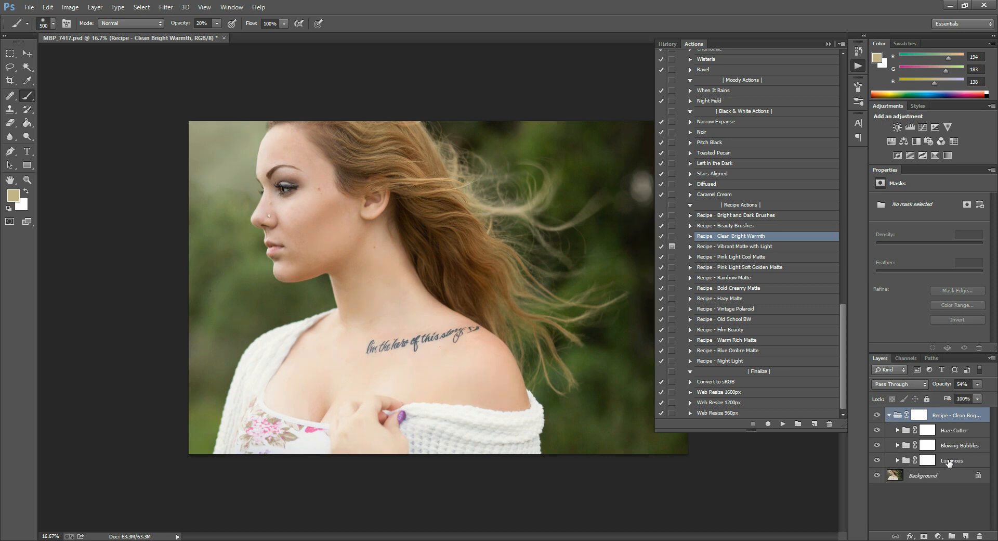
click(974, 461)
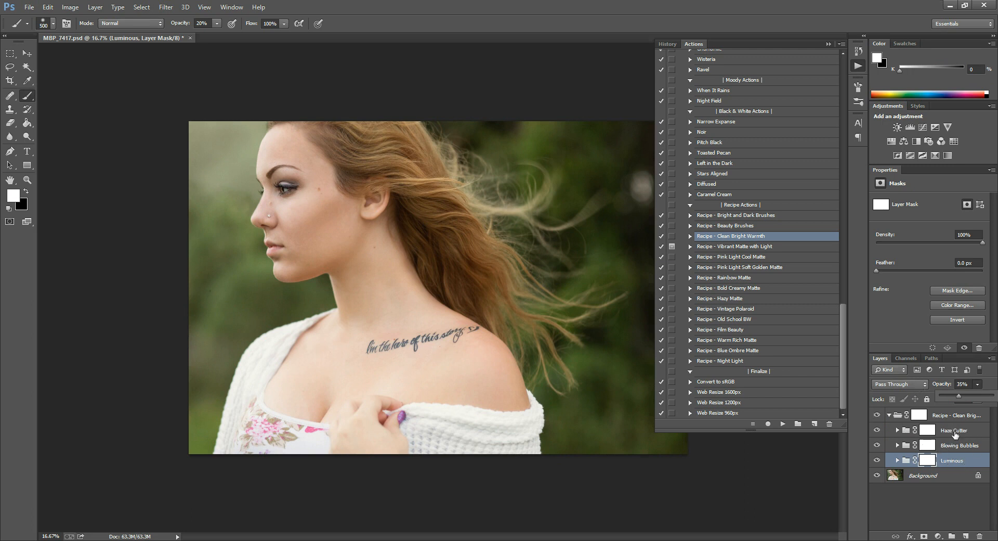
click(878, 414)
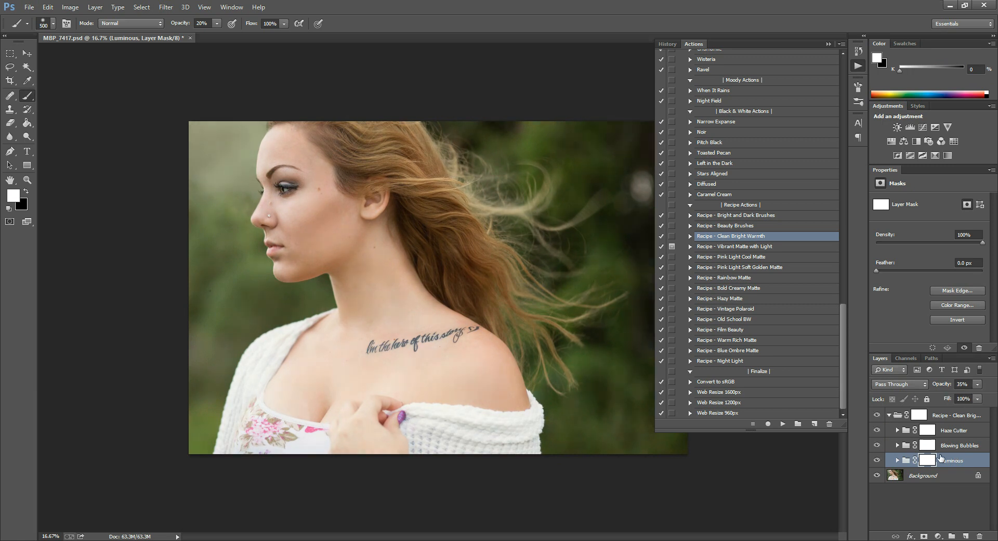
Delete the Clean Bright Warmth group, run the "Recipe - Vibrant Matte with Light" action and expand its layer group
drag(974, 419, 980, 535)
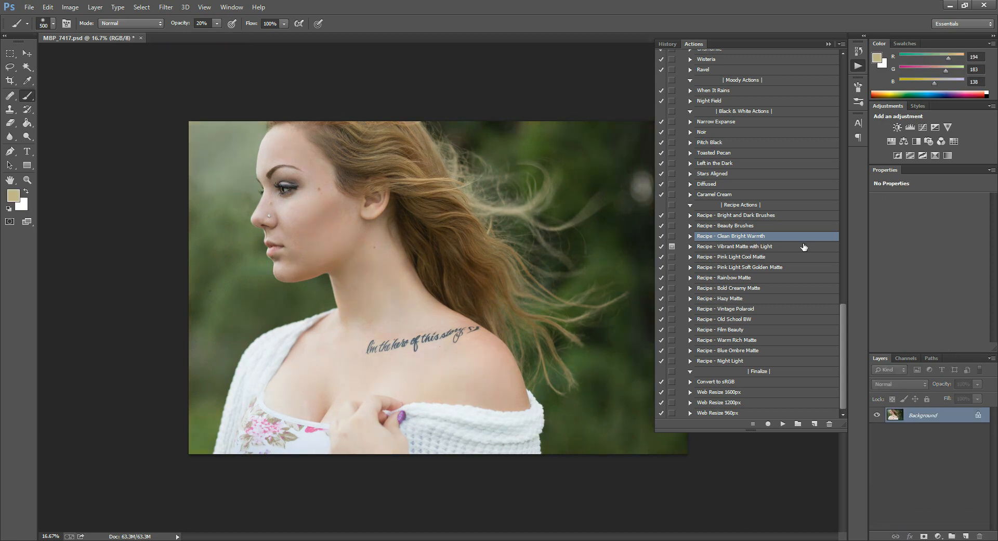
click(762, 247)
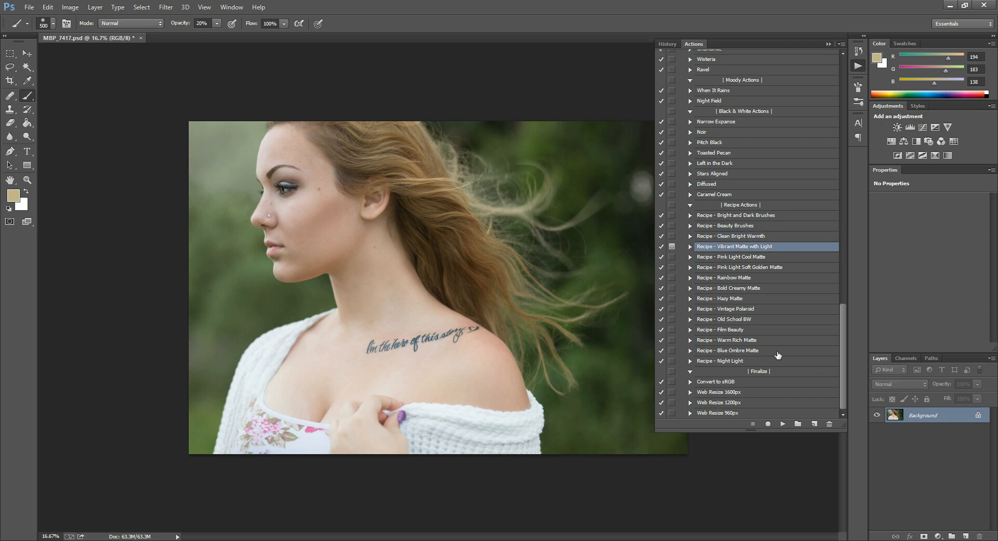
click(784, 423)
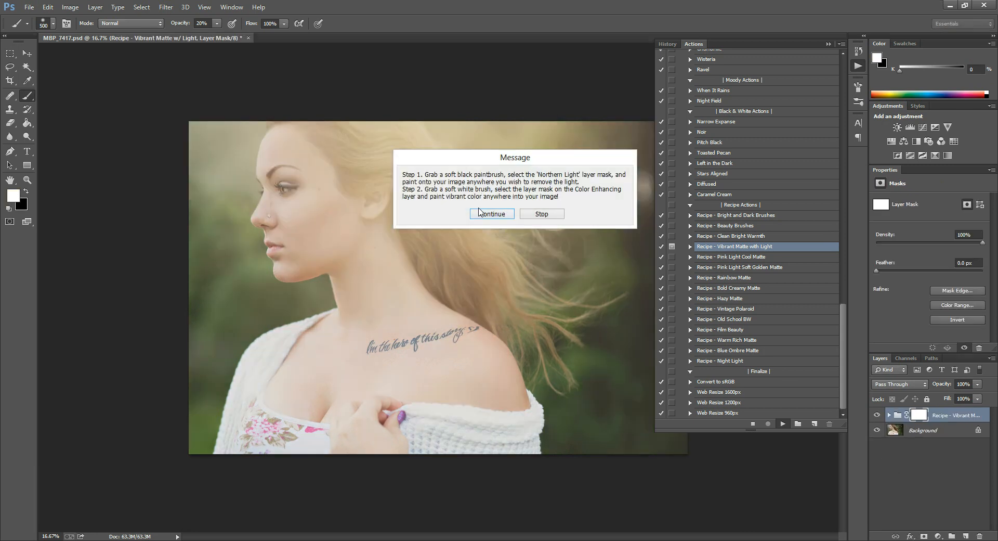
click(482, 214)
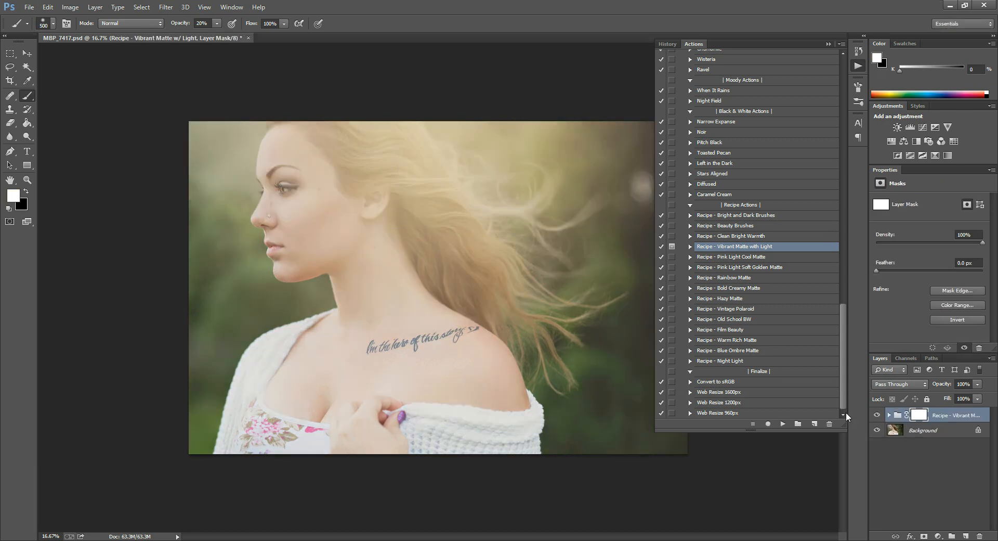
click(888, 415)
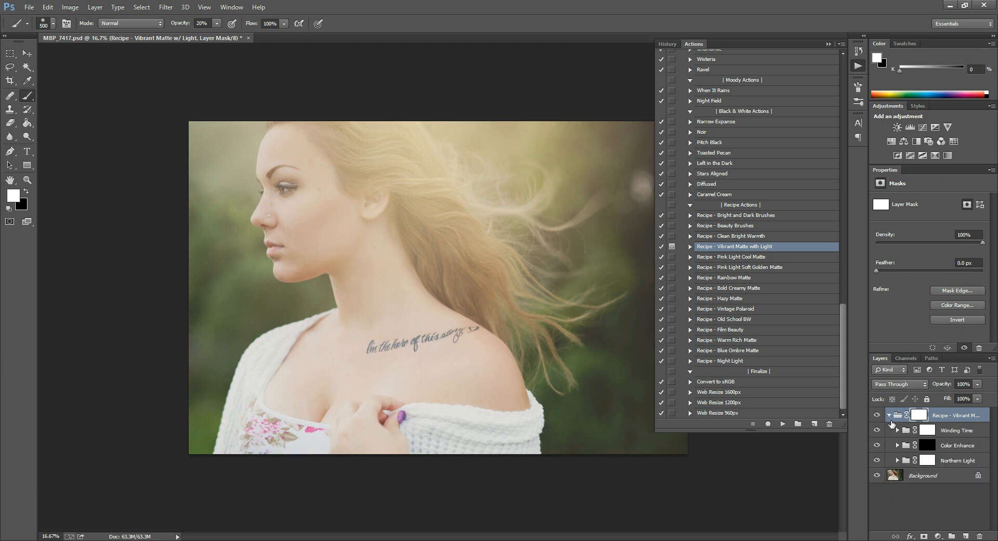
Paint on the Northern Light mask with an 800 px black brush at 20% opacity over the face, neck and chest
click(933, 461)
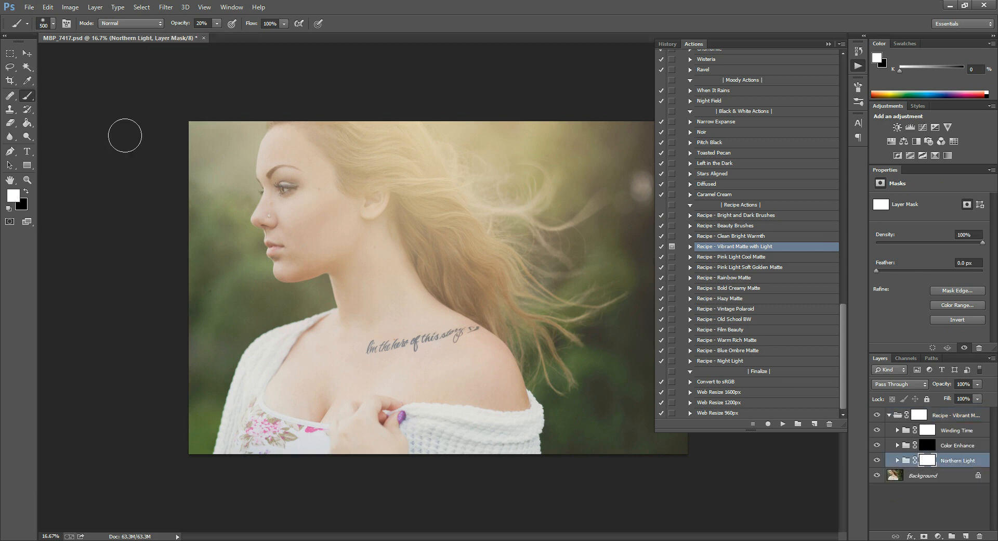
click(25, 191)
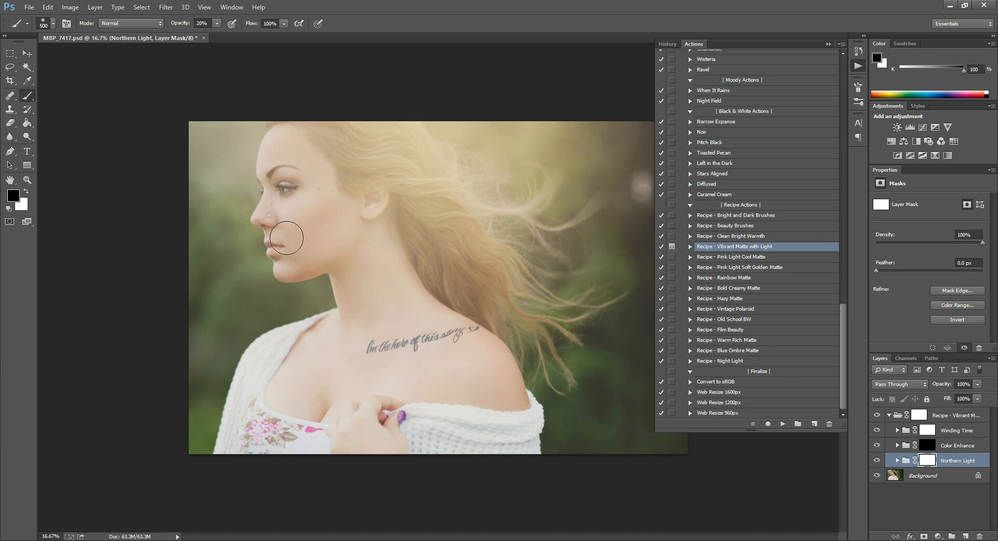
key(bracketright)
key(bracketright)
key(bracketright)
mouse_move(296, 157)
mouse_down()
mouse_move(349, 220)
mouse_move(330, 156)
mouse_move(389, 212)
mouse_move(364, 163)
mouse_move(433, 250)
mouse_move(467, 270)
mouse_move(369, 179)
mouse_move(343, 131)
mouse_move(338, 153)
mouse_move(401, 210)
mouse_move(477, 253)
mouse_move(491, 293)
mouse_move(478, 316)
mouse_move(424, 320)
mouse_move(367, 353)
mouse_up()
drag(294, 181, 294, 179)
Paint another black pass with a 500 px brush on the Northern Light mask from the mouth to the tattoo, and enlarge the brush to 1000 px
key(bracketleft)
key(bracketleft)
key(bracketleft)
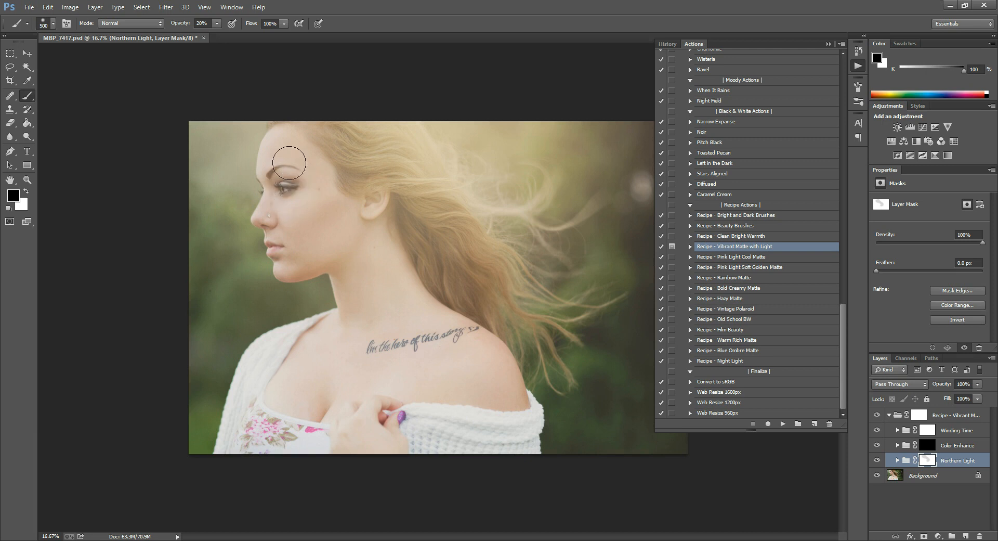
mouse_move(296, 245)
mouse_down()
mouse_move(306, 255)
mouse_move(350, 242)
mouse_move(368, 201)
mouse_move(334, 205)
mouse_move(327, 219)
mouse_move(319, 146)
mouse_move(281, 165)
mouse_move(265, 228)
mouse_move(307, 230)
mouse_move(368, 274)
mouse_move(370, 356)
mouse_move(299, 350)
mouse_move(320, 340)
mouse_move(381, 440)
mouse_move(419, 418)
mouse_move(424, 348)
mouse_move(438, 352)
mouse_move(432, 408)
mouse_move(366, 341)
mouse_move(400, 349)
mouse_move(422, 381)
mouse_move(298, 411)
mouse_move(391, 355)
mouse_up()
key(bracketright)
key(bracketright)
key(bracketright)
key(bracketright)
key(bracketright)
Paint black with a 400 px brush on the Northern Light mask along the hairline above the temple and ear
key(bracketleft)
key(bracketleft)
key(bracketleft)
key(bracketleft)
key(bracketleft)
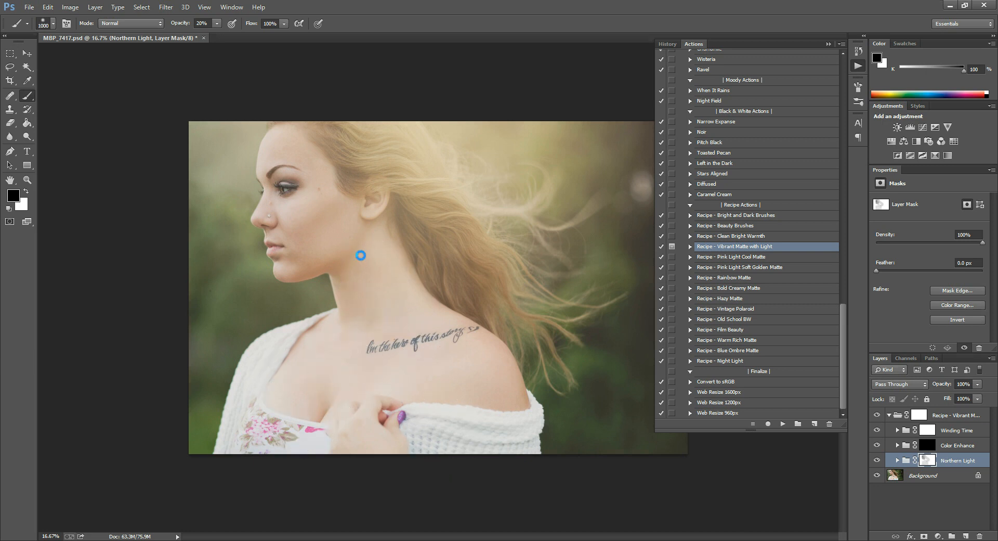
key(bracketleft)
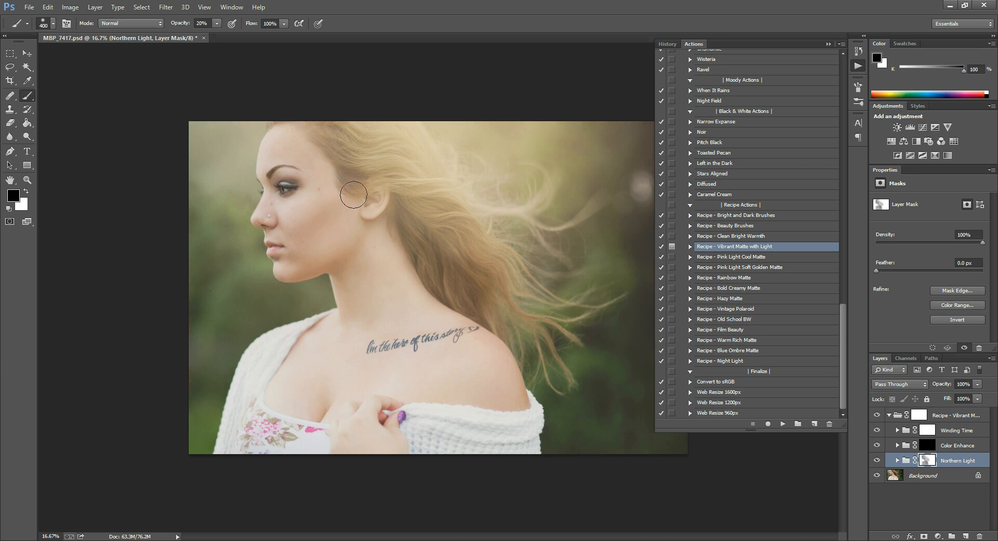
mouse_move(323, 124)
mouse_down()
mouse_move(447, 220)
mouse_move(370, 174)
mouse_up()
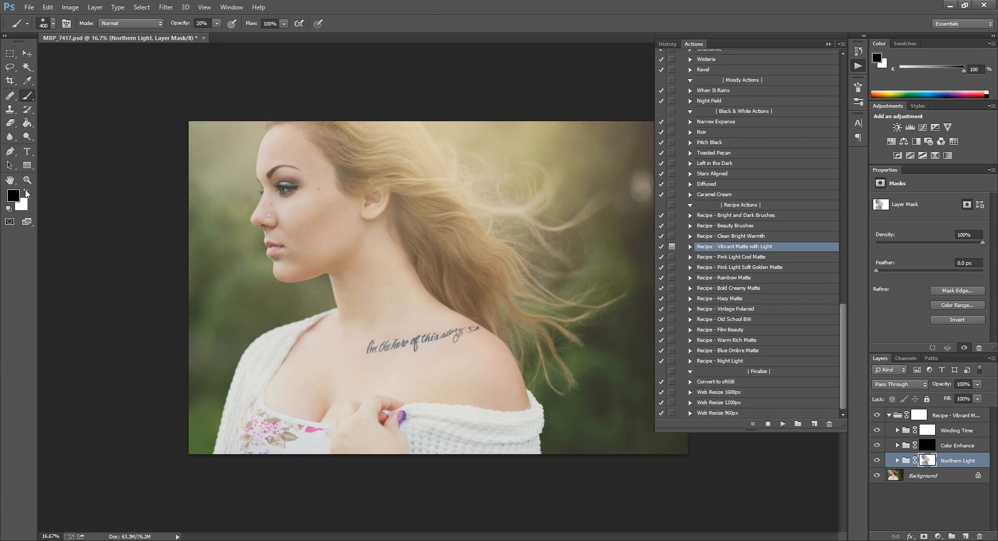
Paint with a 700 px white brush at 10% opacity on the Northern Light mask to restore light on the hair near the forehead
click(25, 192)
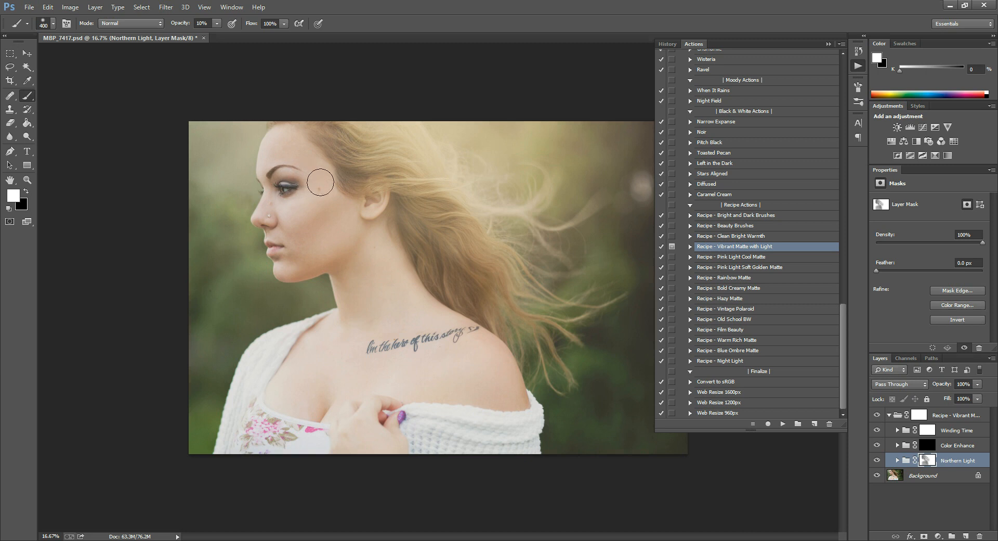
key(bracketright)
key(bracketright)
key(bracketright)
mouse_move(331, 133)
mouse_down()
mouse_move(338, 127)
mouse_move(323, 134)
mouse_move(352, 159)
mouse_up()
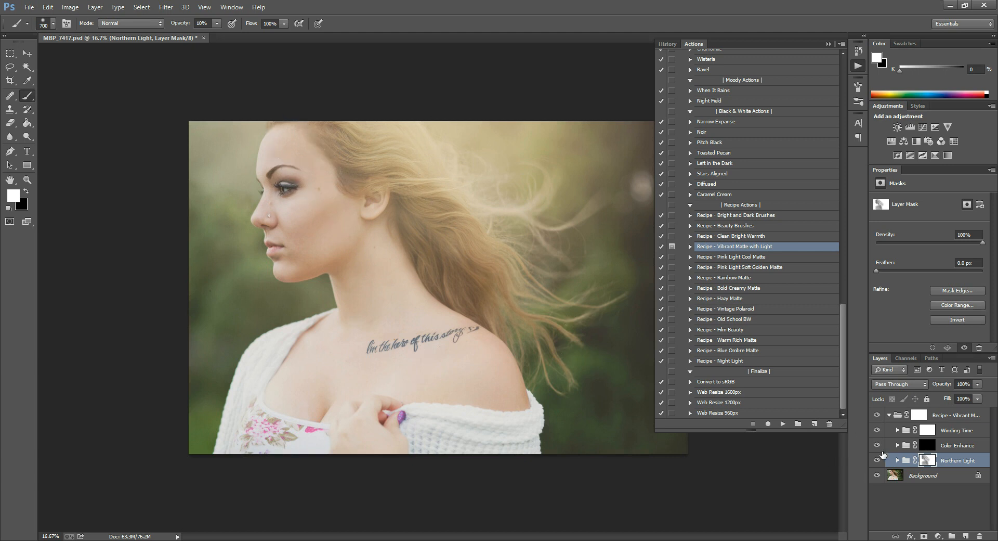
Set the brush to black, 300 px and 30% opacity for refining the Northern Light mask over the face
click(25, 192)
key(bracketleft)
key(3)
key(bracketleft)
key(bracketleft)
key(bracketleft)
key(bracketleft)
key(bracketleft)
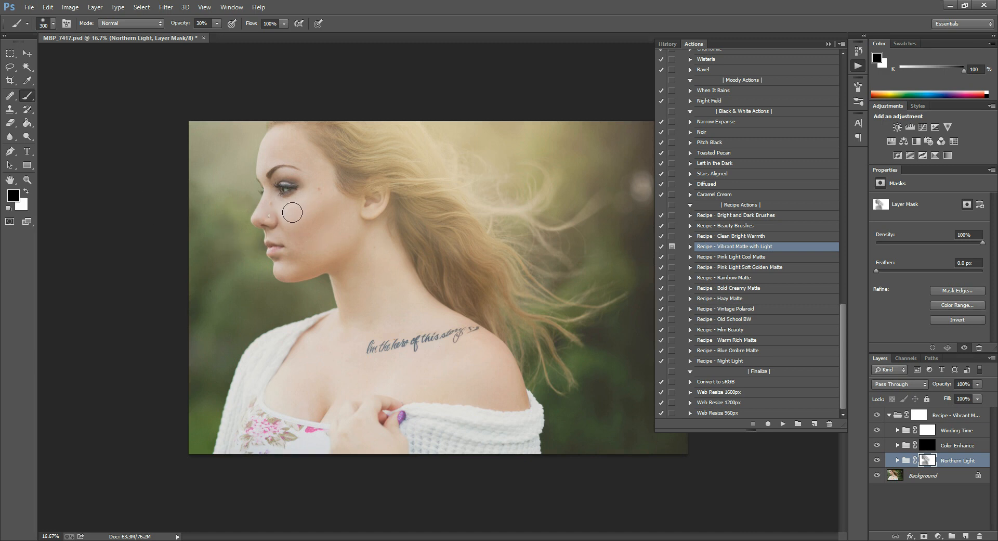
Restore light along the jaw, neck and below the ear on the Northern Light mask with a 500 px white brush at 10% opacity
click(26, 192)
key(bracketright)
key(bracketright)
key(1)
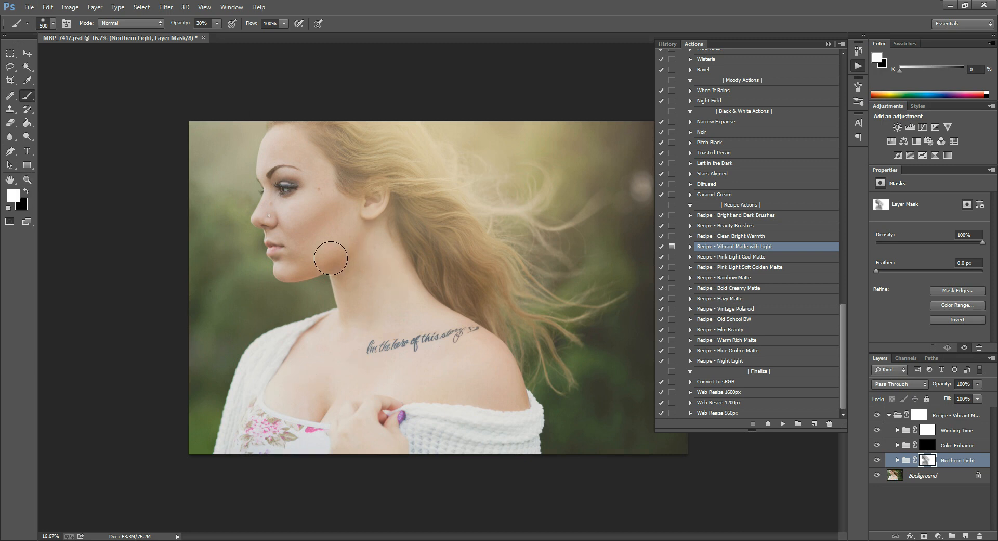
mouse_move(292, 263)
mouse_down()
mouse_move(313, 242)
mouse_move(313, 264)
mouse_move(344, 250)
mouse_move(299, 264)
mouse_move(340, 256)
mouse_move(365, 321)
mouse_move(346, 268)
mouse_move(296, 266)
mouse_move(333, 257)
mouse_move(347, 290)
mouse_move(318, 340)
mouse_up()
drag(329, 220, 365, 237)
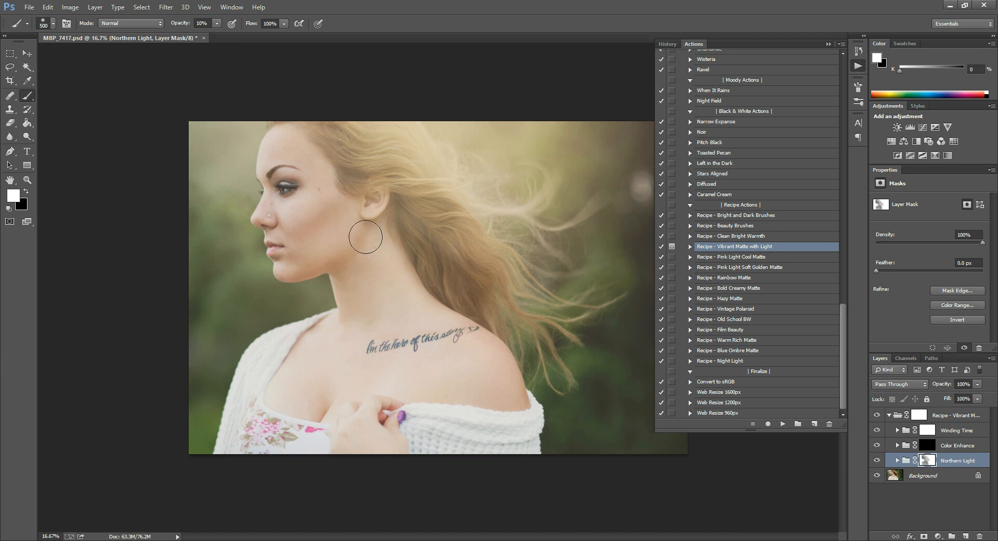
Paint white at 10% opacity on the Color Enhance mask over the floral top and the fingernails
click(929, 451)
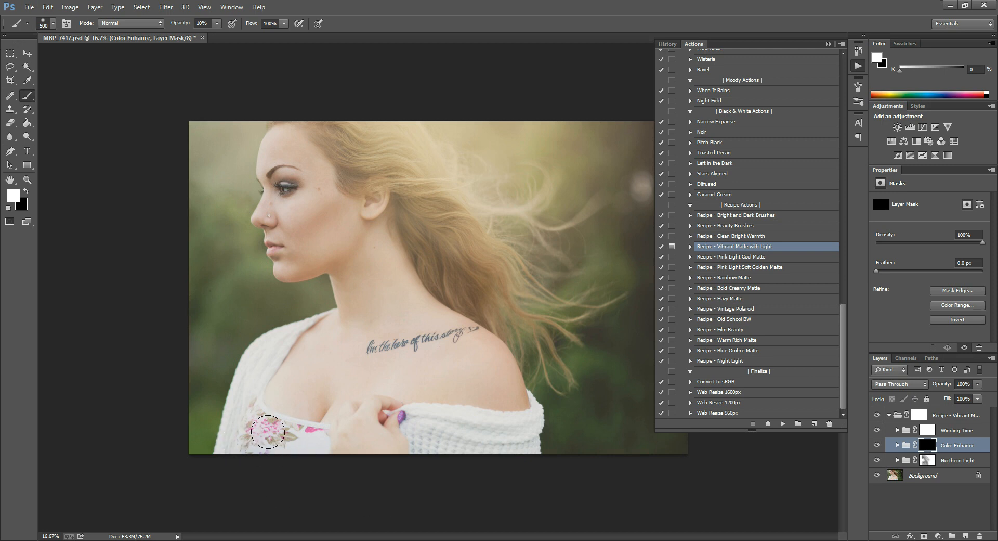
click(405, 430)
Compare the photo with the Winding Time subgroup hidden and shown
click(942, 432)
click(877, 430)
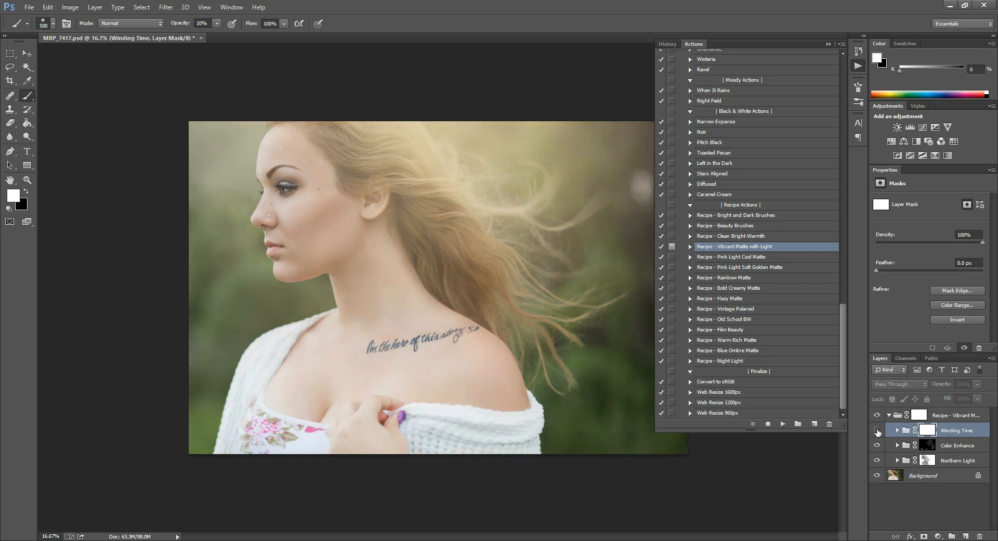
click(878, 430)
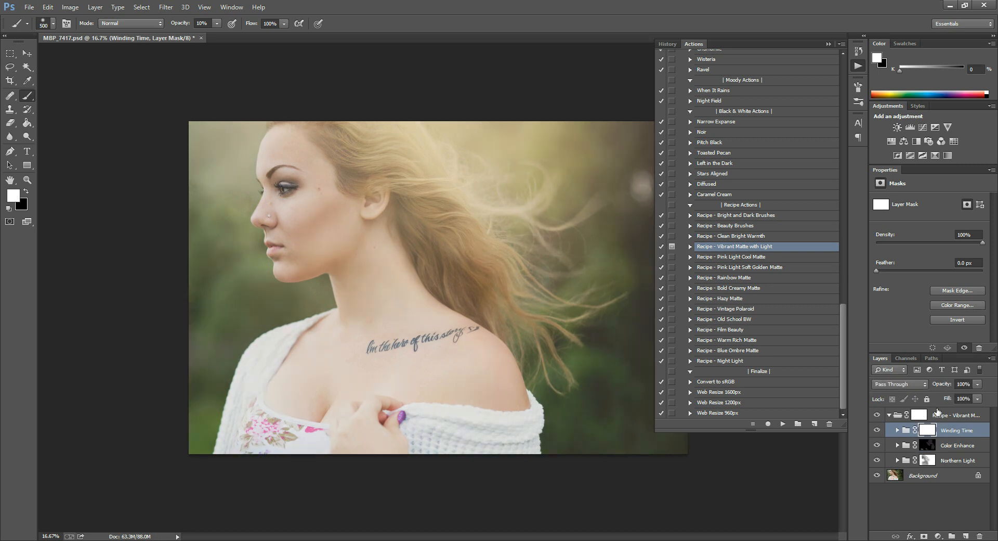
click(877, 430)
click(877, 430)
Collapse the Vibrant Matte with Light group, lower its opacity to about 79% and compare the photo with and without it
click(889, 415)
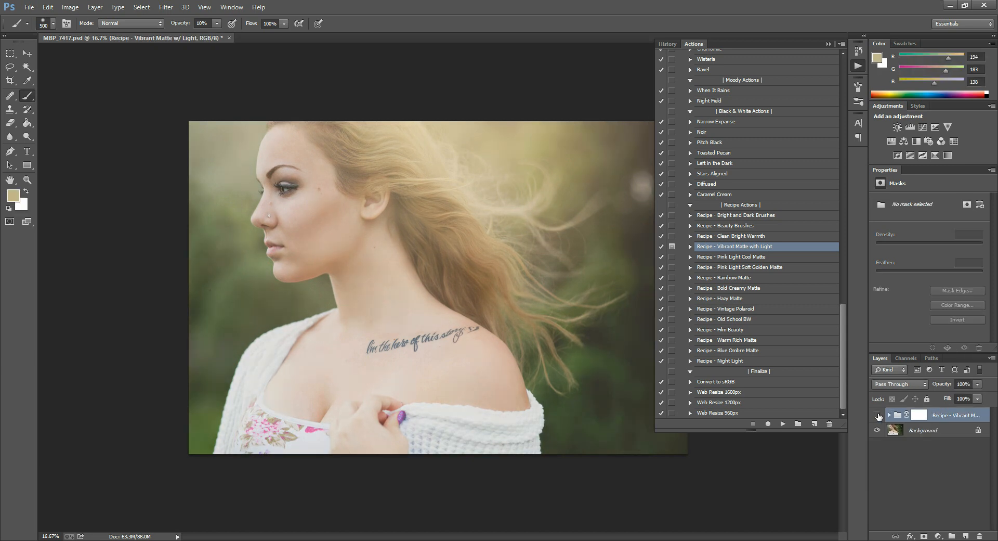
click(878, 415)
click(878, 415)
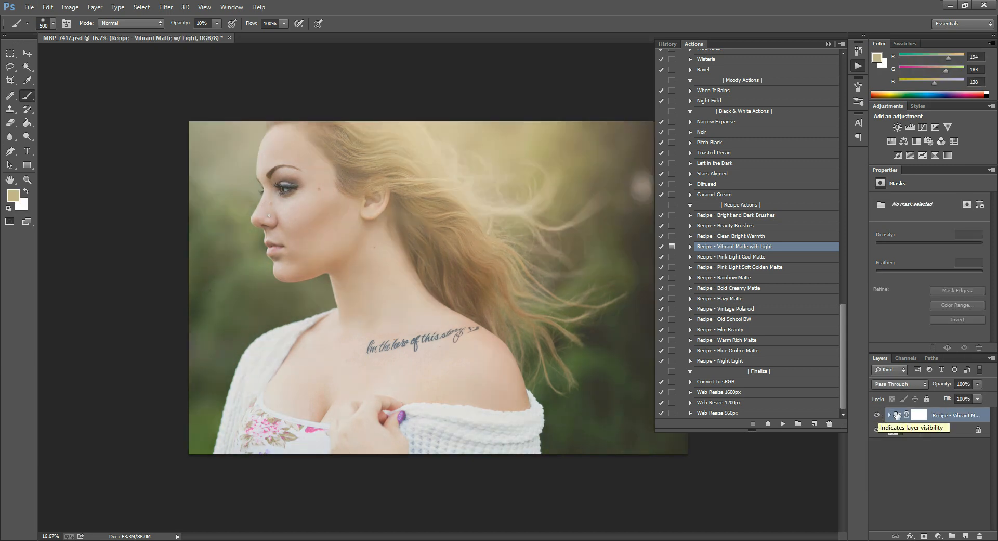
drag(978, 385, 977, 399)
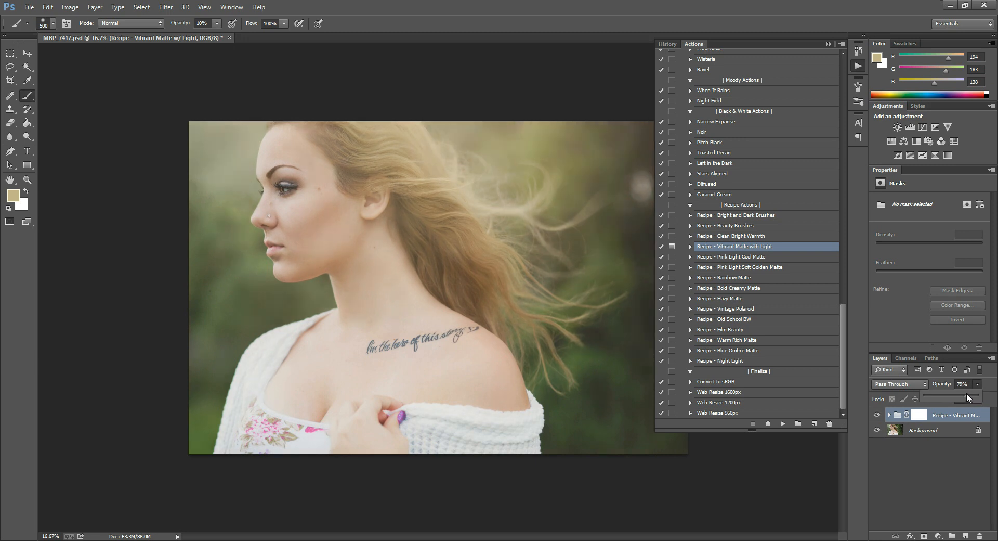
drag(967, 393, 968, 392)
click(884, 413)
click(877, 414)
click(877, 415)
Delete the Vibrant Matte with Light group and run the "Recipe - Pink Light Cool Matte" action
drag(955, 416, 979, 536)
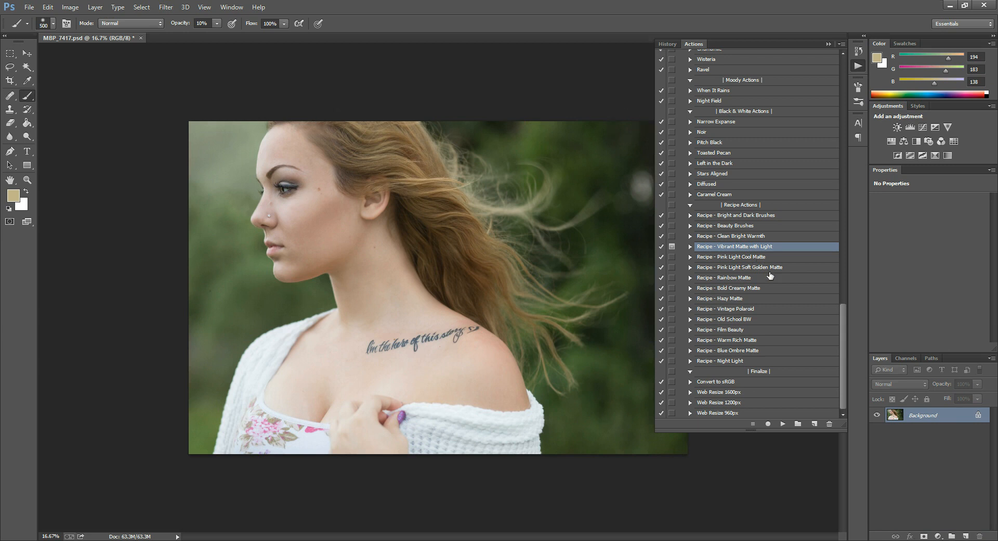
click(757, 258)
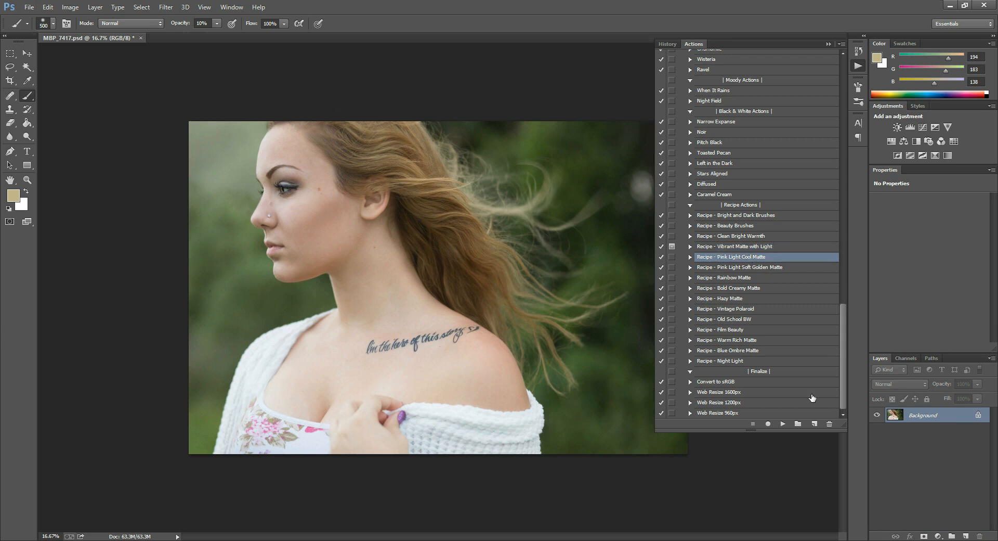
click(782, 423)
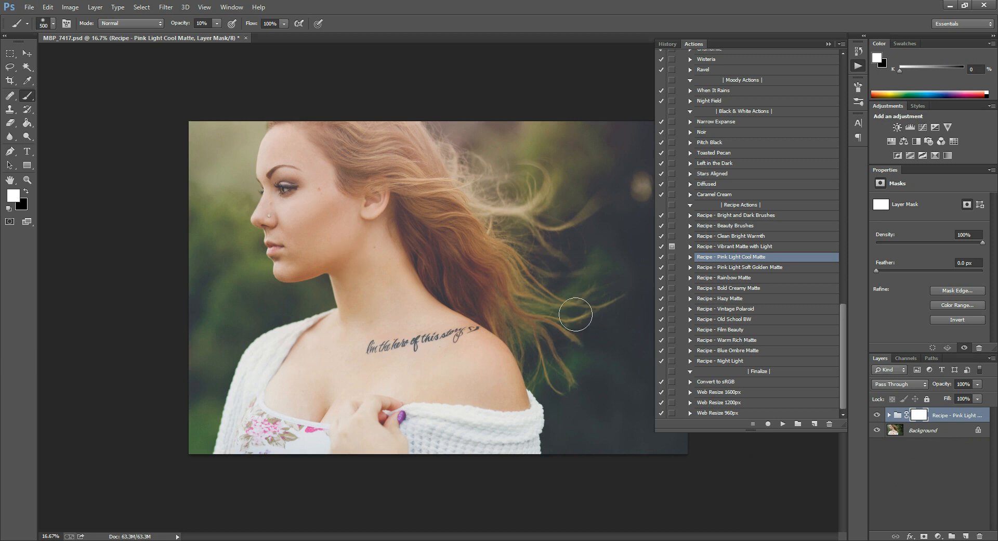
Compare the photo with and without the Pink Light Cool Matte group, then expand it and test the Backwoods subgroup's effect at reduced opacity
click(876, 415)
click(876, 415)
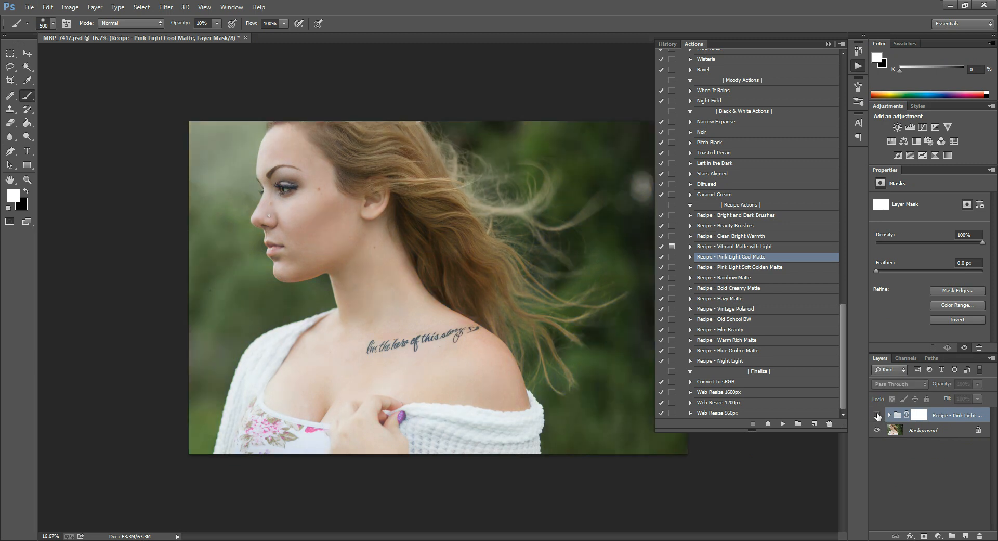
click(890, 415)
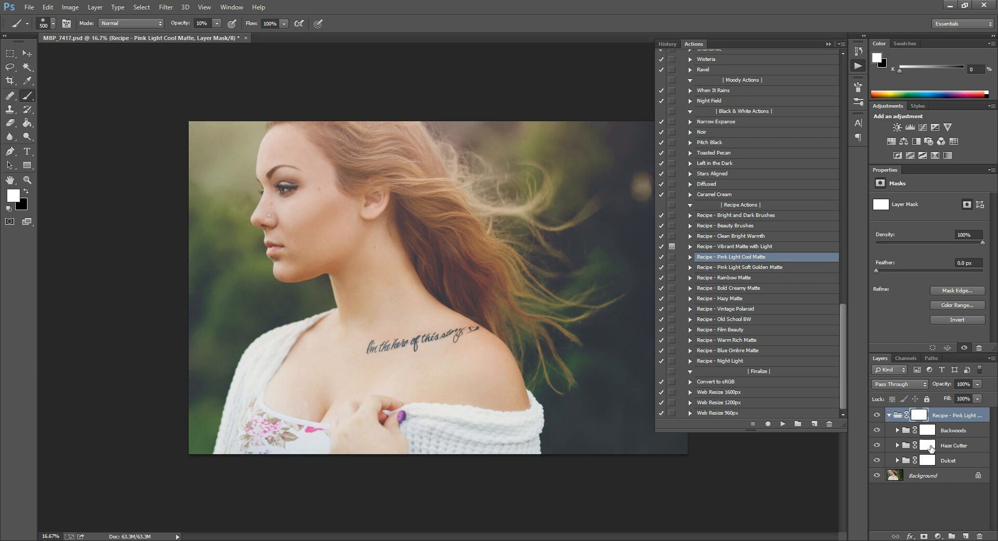
click(951, 430)
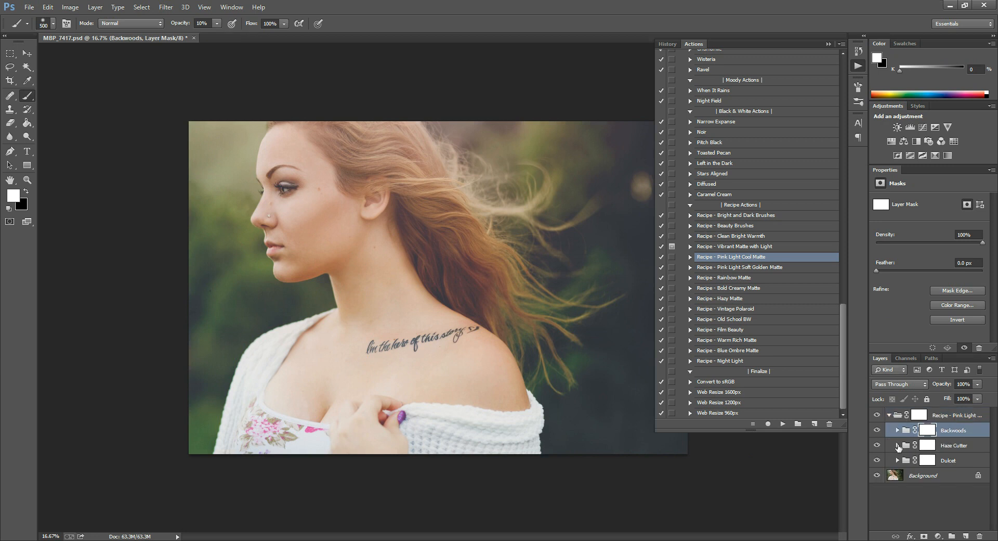
click(876, 445)
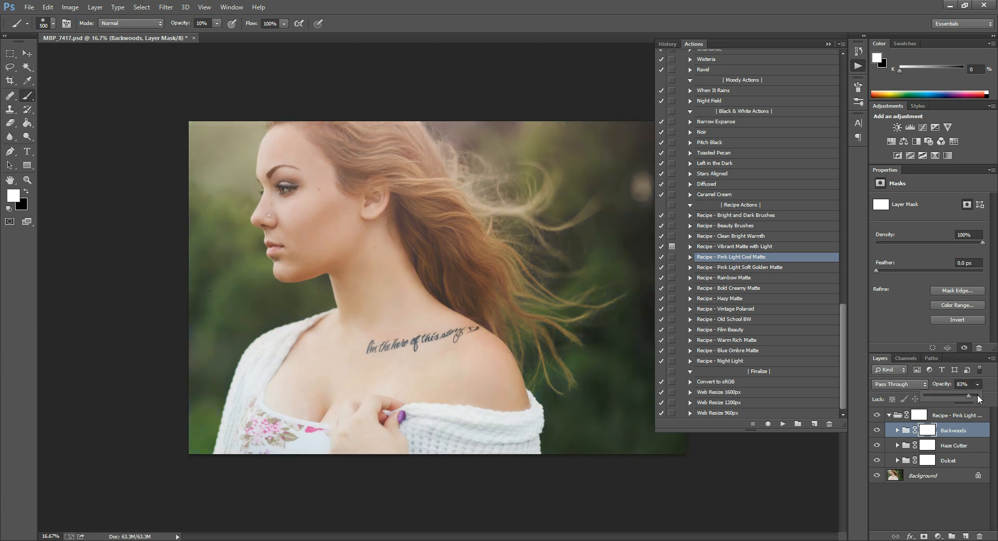
Check the Dulcet subgroup's effect by hiding and showing it, and raise its opacity to 100%
click(927, 460)
click(926, 460)
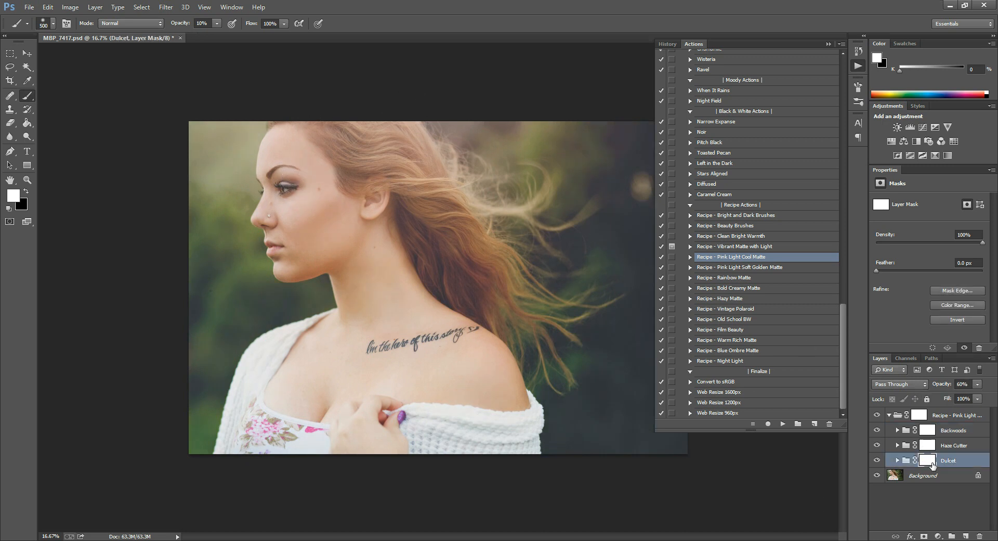
click(26, 191)
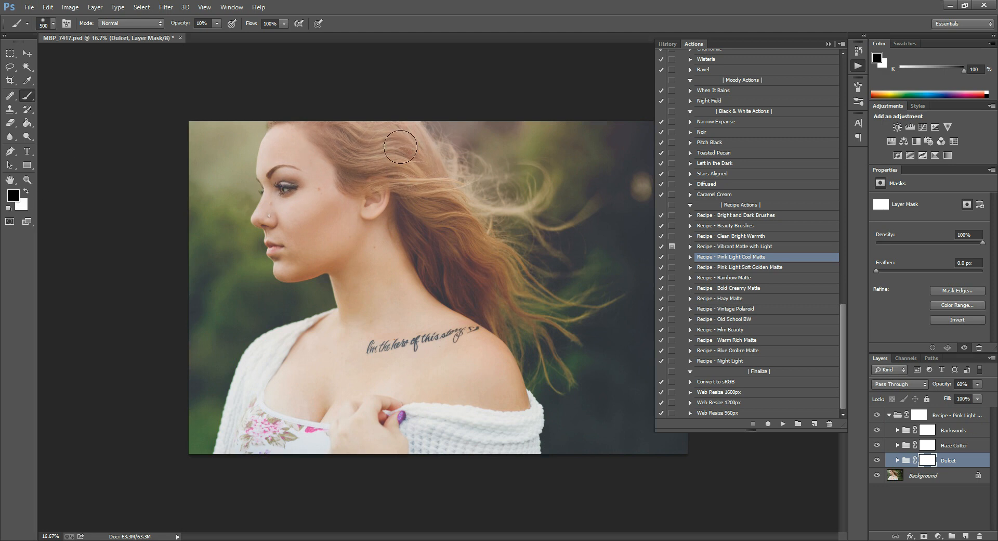
click(877, 460)
click(877, 460)
click(977, 386)
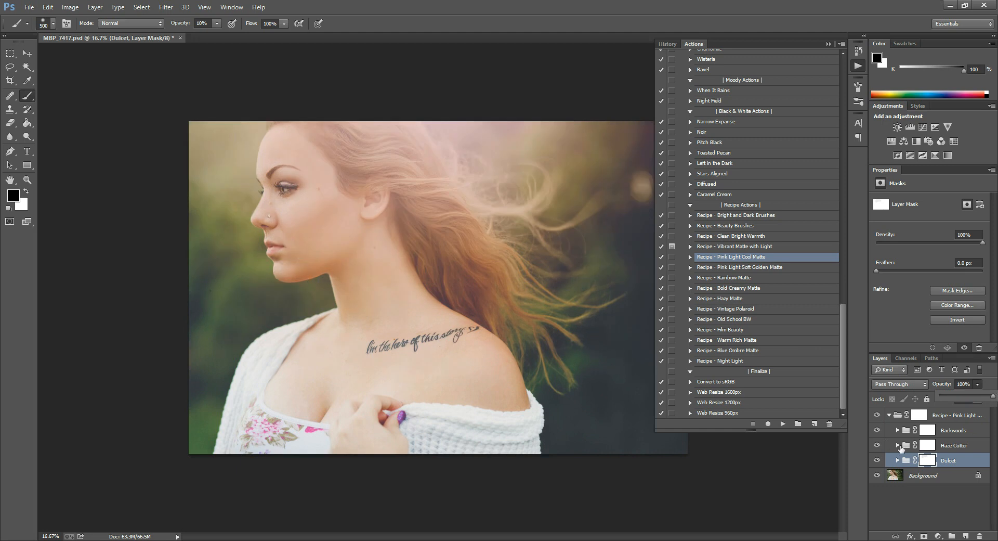
Collapse the Pink Light Cool Matte group and compare the photo with it hidden and shown
click(889, 415)
click(877, 415)
click(878, 414)
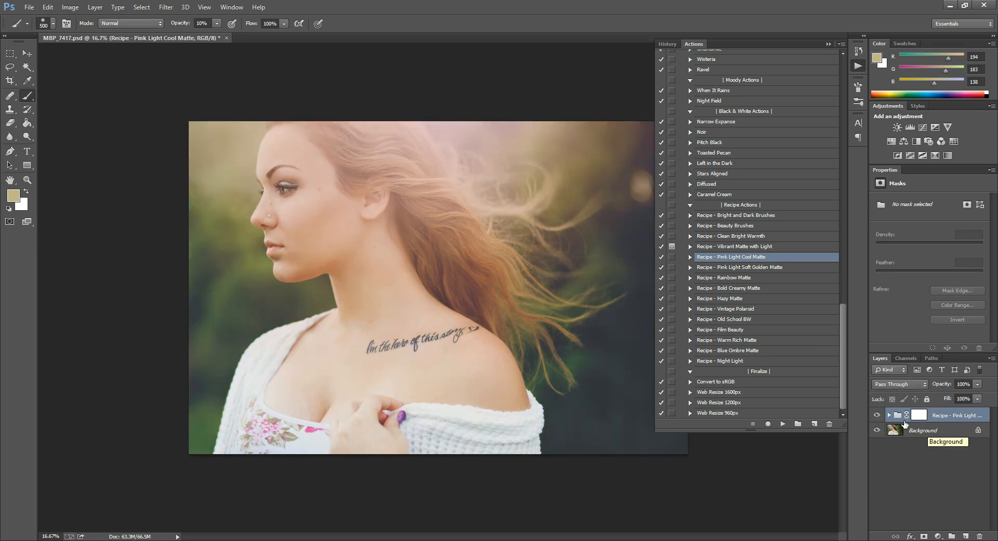
Expand the Pink Light Cool Matte group and paint its Dulcet mask with an 800 px black brush at 30% opacity over the face and neck
click(890, 415)
click(927, 463)
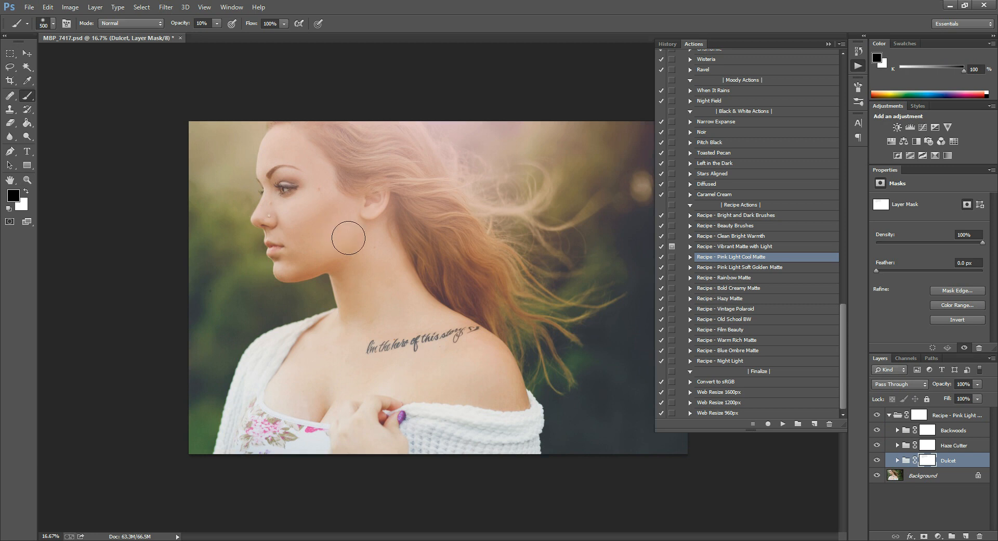
key(bracketright)
key(bracketright)
key(bracketright)
key(3)
mouse_move(303, 204)
mouse_down()
mouse_move(284, 153)
mouse_move(289, 246)
mouse_move(370, 255)
mouse_move(387, 244)
mouse_move(343, 183)
mouse_move(397, 223)
mouse_move(468, 242)
mouse_move(450, 346)
mouse_move(405, 367)
mouse_move(264, 248)
mouse_move(361, 293)
mouse_up()
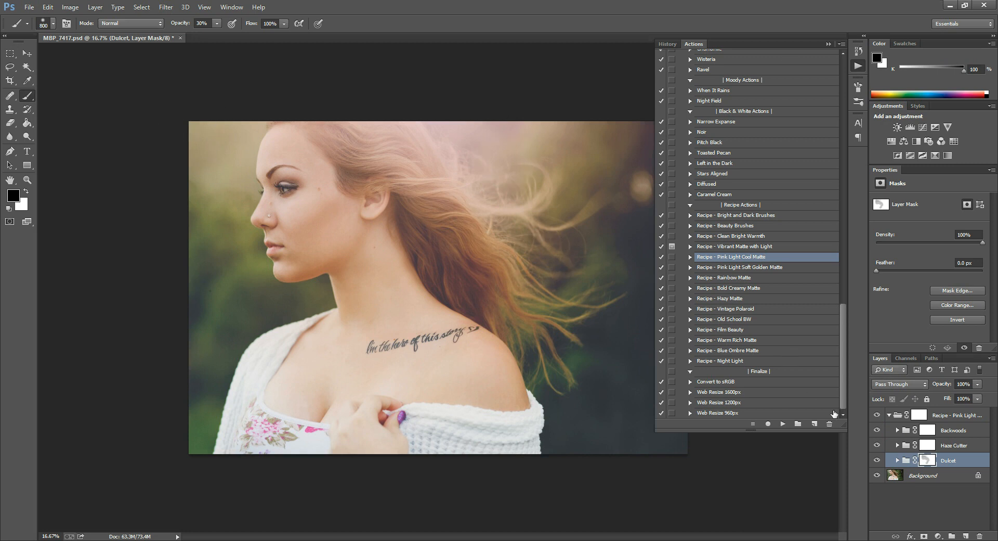
Collapse the Pink Light Cool Matte group, compare the photo with it hidden and shown, and delete the group
click(890, 416)
click(877, 416)
click(877, 415)
drag(953, 424, 979, 535)
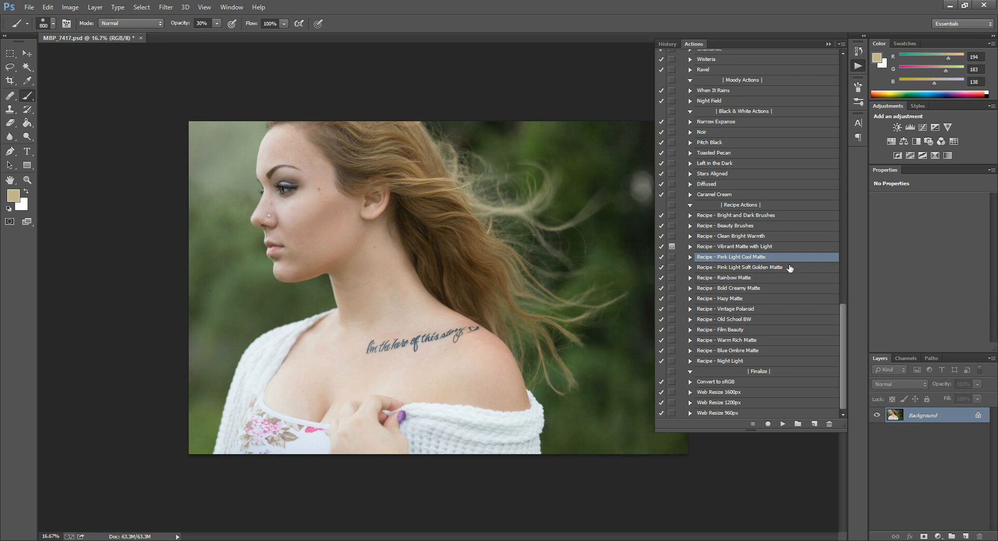
Play the Recipe - Pink Light Soft Golden Matte action on the portrait
click(746, 268)
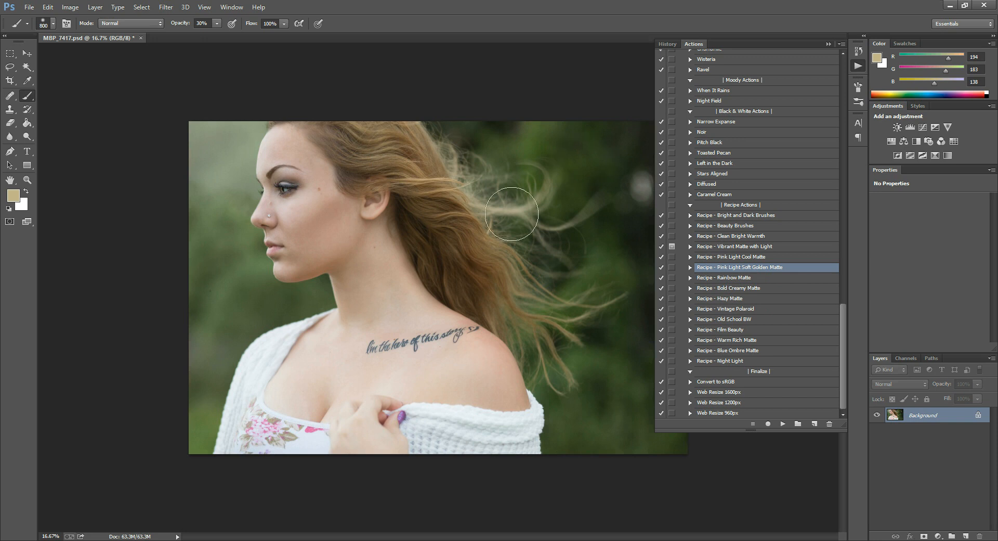
scroll(732, 230, up, 5)
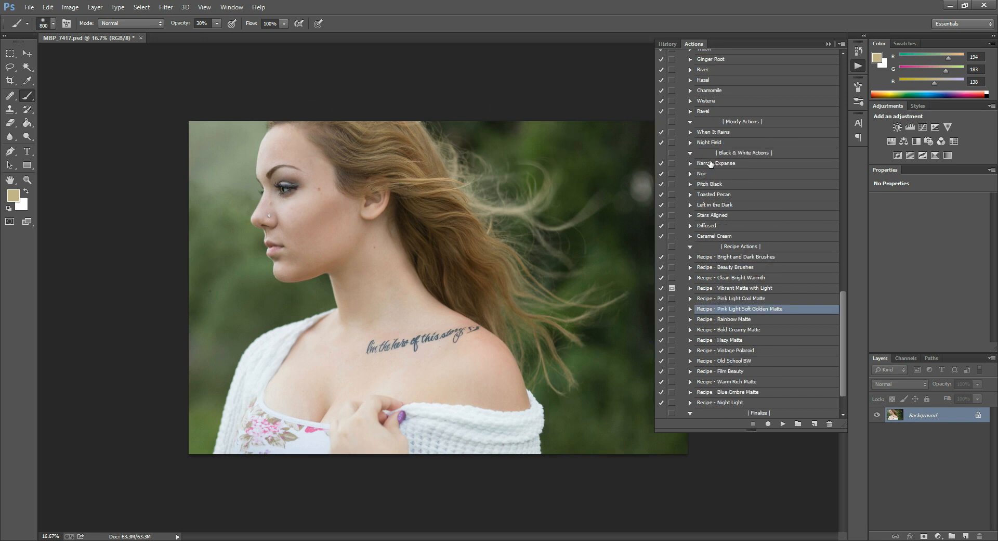
scroll(738, 322, down, 4)
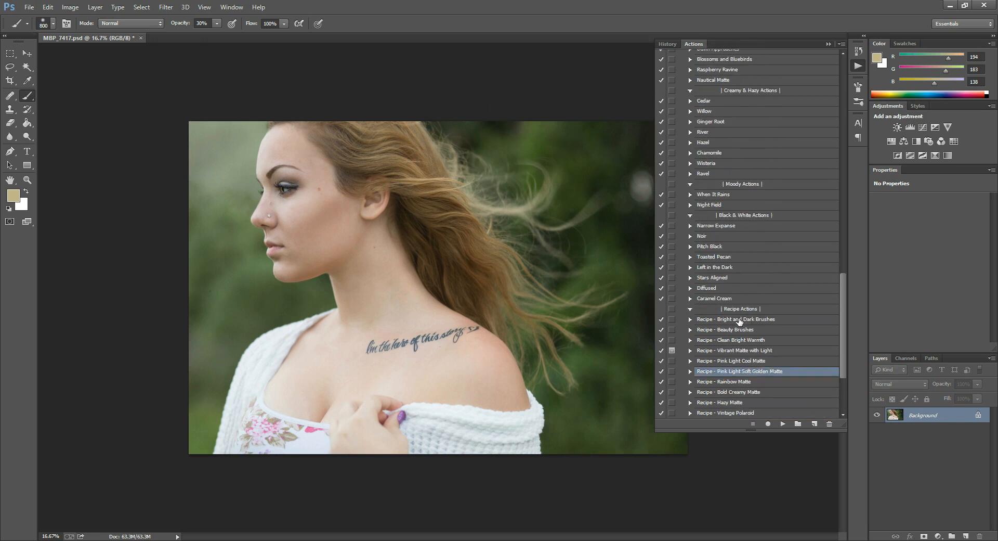
scroll(735, 312, down, 1)
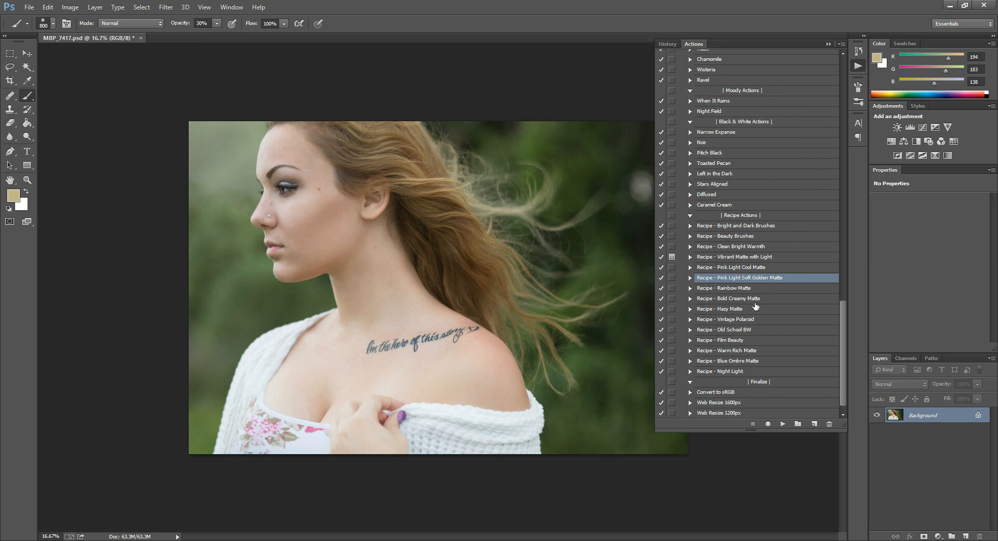
click(783, 424)
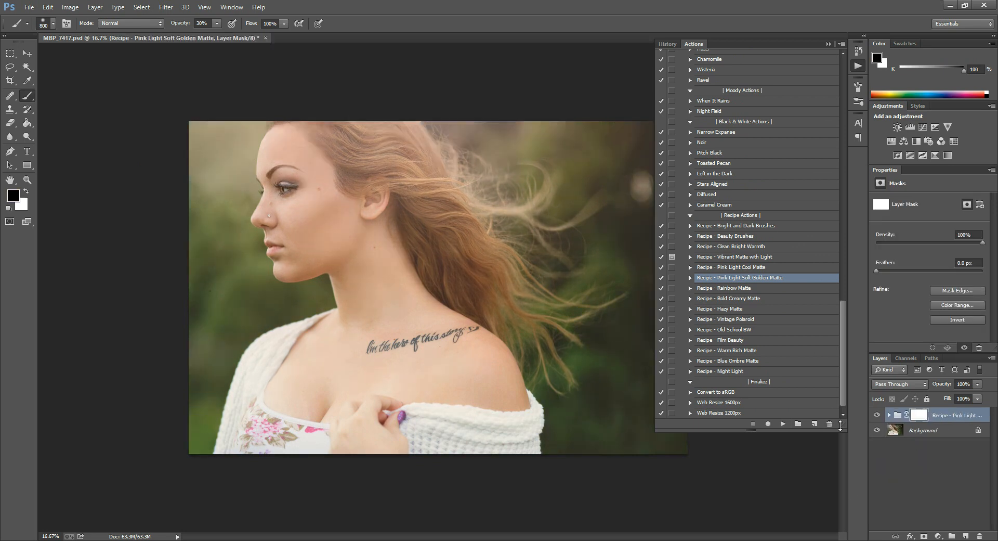
Compare the photo with and without the Pink Light Soft Golden Matte group, then paint its Dulcet mask black over the face
click(878, 415)
click(878, 416)
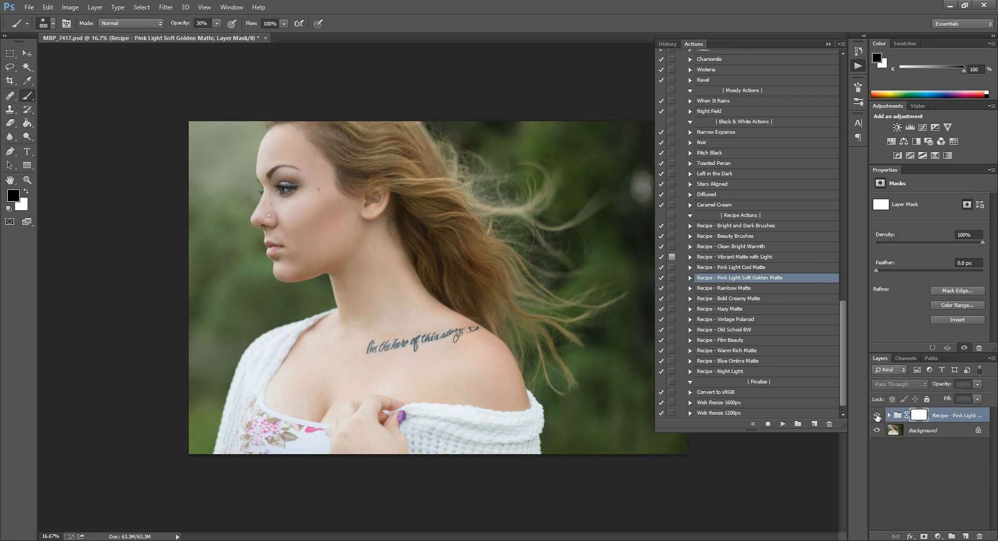
click(889, 415)
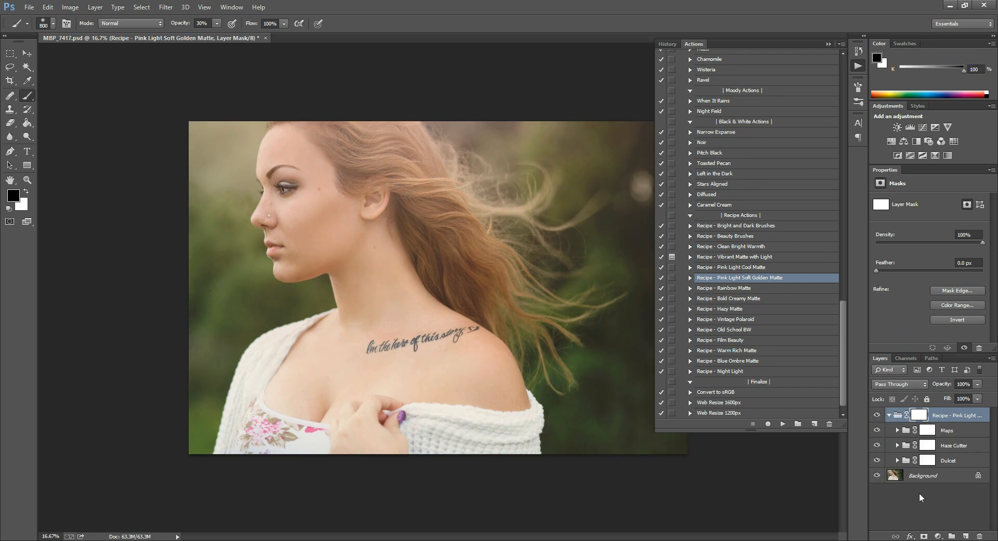
click(933, 463)
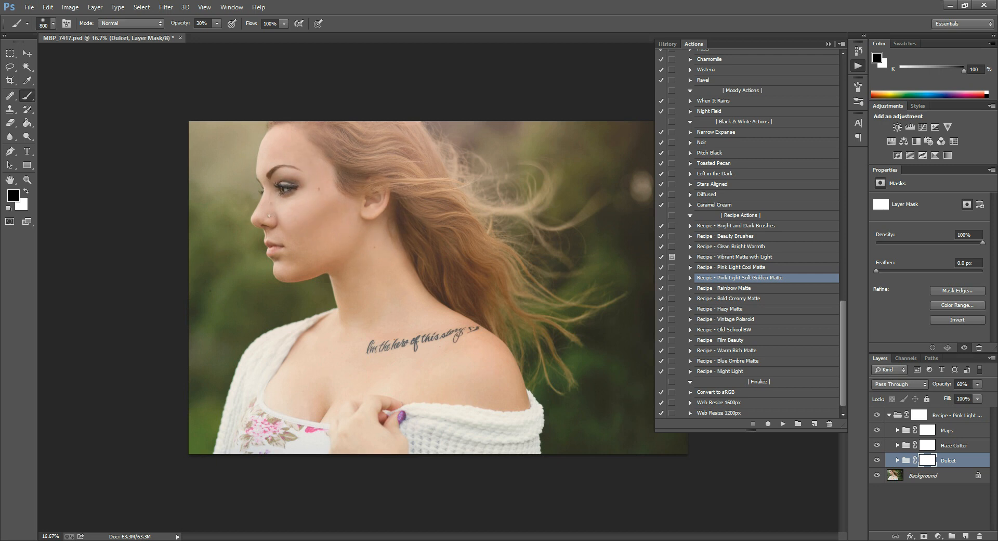
Check the Haze Cutter subgroup's effect by hiding and showing it, then paint its mask over the lower face with black at 30% opacity
click(877, 445)
click(877, 445)
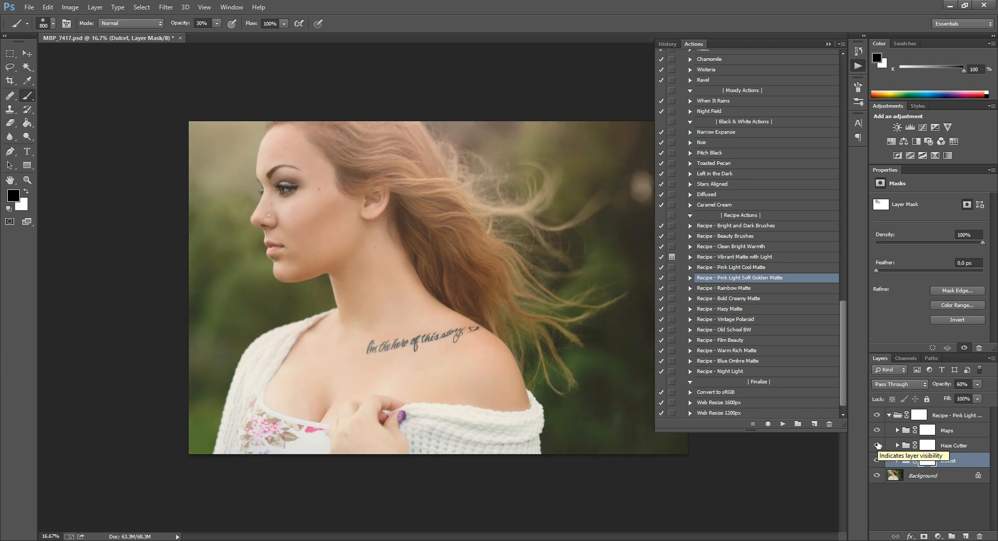
click(948, 445)
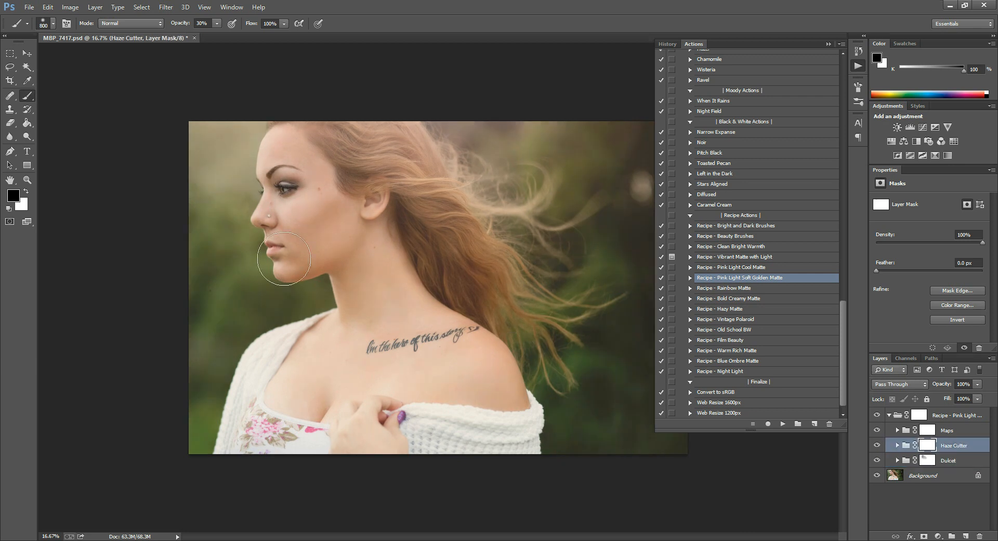
drag(325, 254, 326, 260)
Collapse the Pink Light Soft Golden Matte group, compare the photo with it hidden and shown, and delete the group
click(889, 415)
click(877, 415)
click(877, 415)
drag(949, 411, 980, 536)
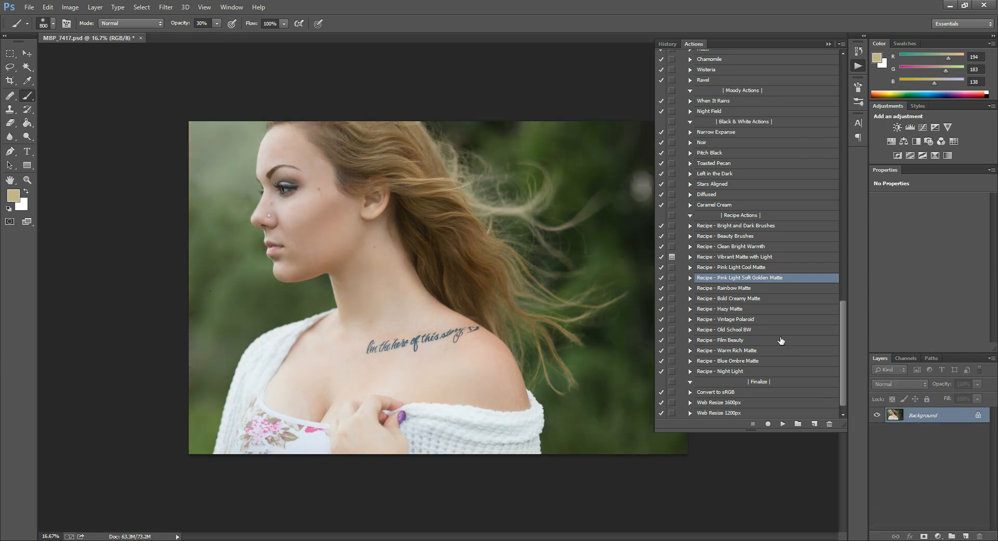
Play the Recipe - Rainbow Matte action on the portrait and expand the resulting layer group
click(753, 289)
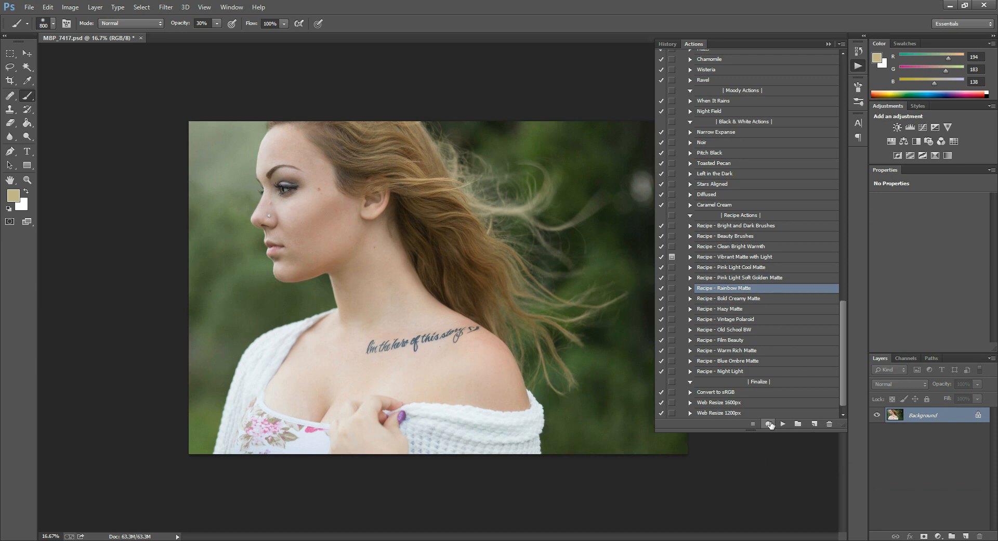
click(782, 424)
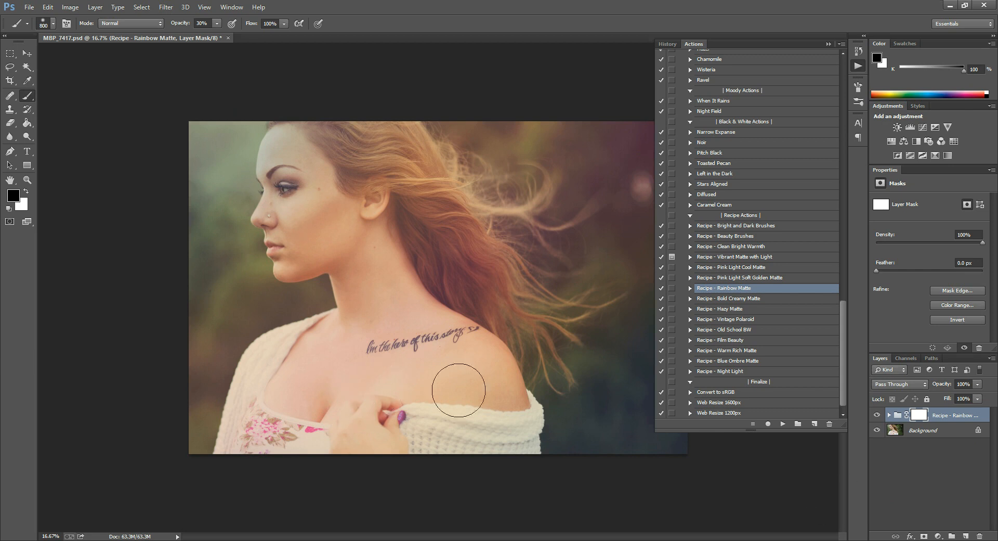
click(889, 415)
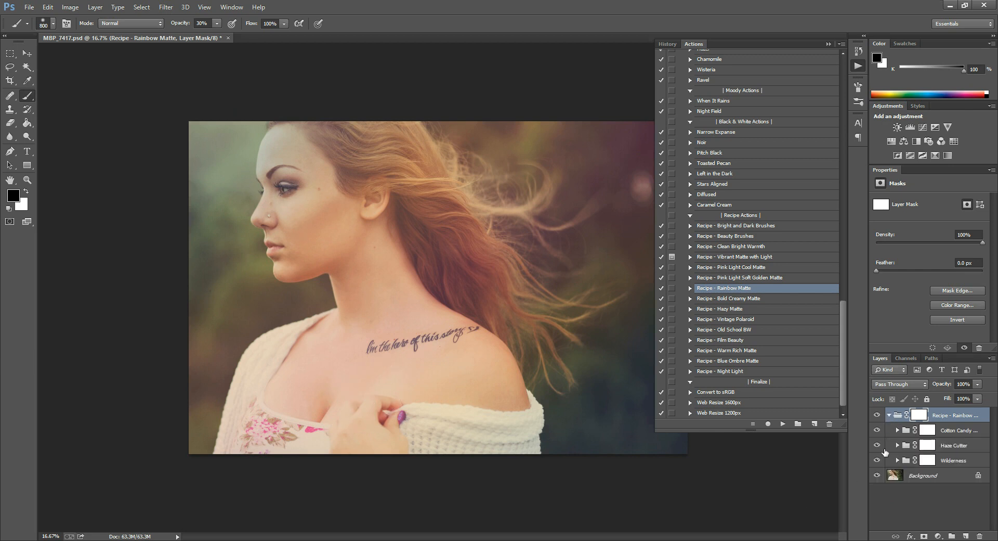
Check the effects of the Wilderness and Cotton Candy subgroups by hiding and showing each, then collapse the Rainbow Matte group
click(878, 460)
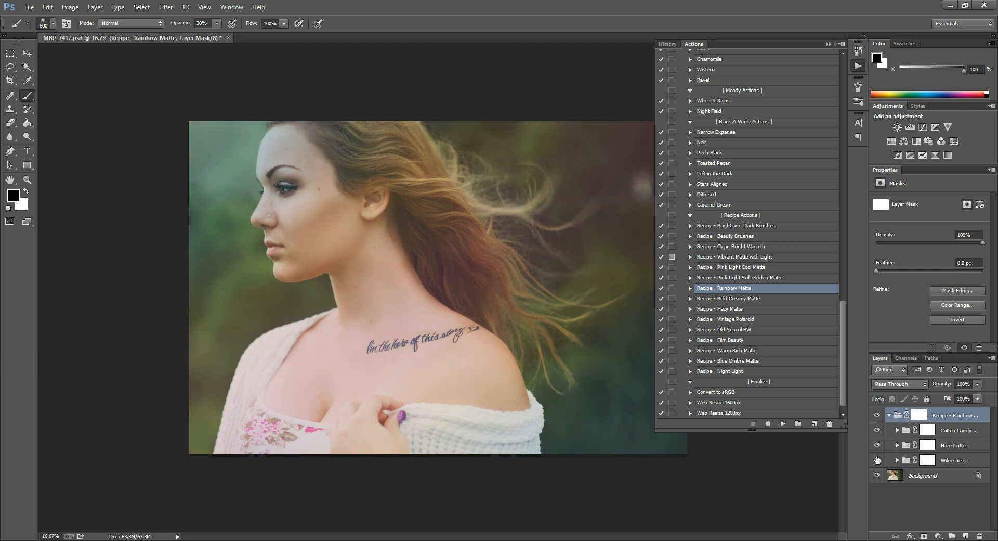
click(878, 459)
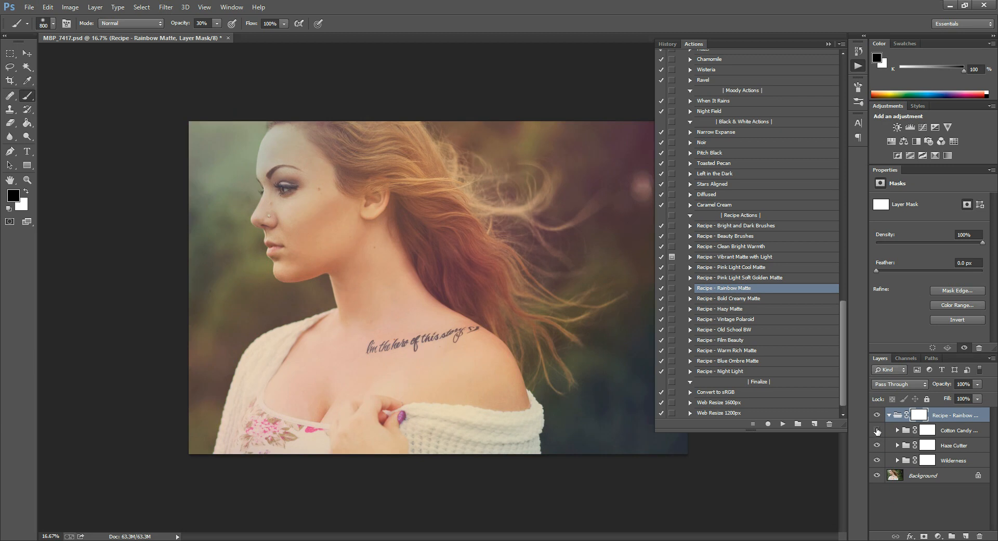
click(878, 431)
click(878, 430)
click(889, 415)
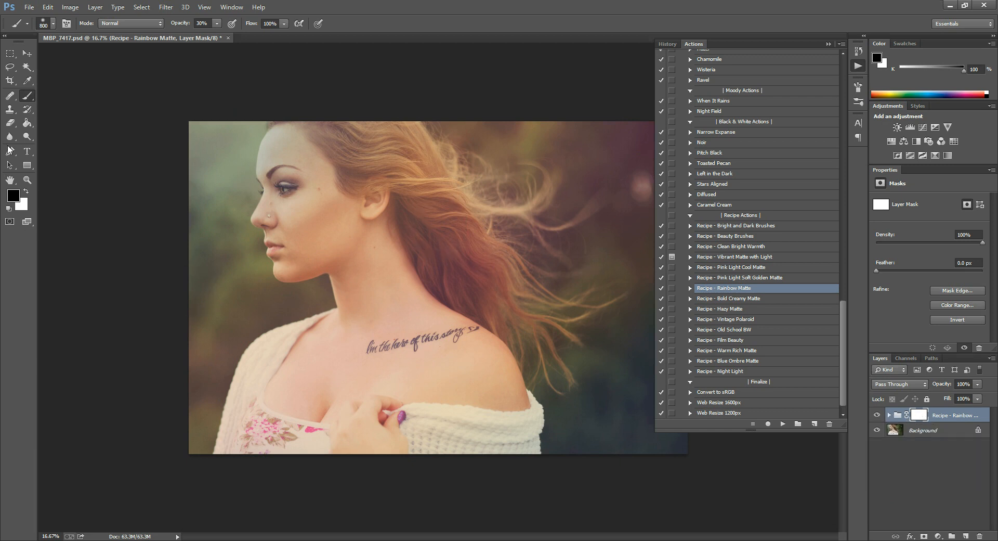
Paint the Rainbow Matte group's mask over the face, neck and shoulder with an 1100 px black brush at 30% opacity
key(bracketright)
key(bracketright)
key(bracketright)
mouse_move(336, 205)
mouse_down()
mouse_move(339, 230)
mouse_move(297, 241)
mouse_move(362, 215)
mouse_move(409, 256)
mouse_move(412, 309)
mouse_up()
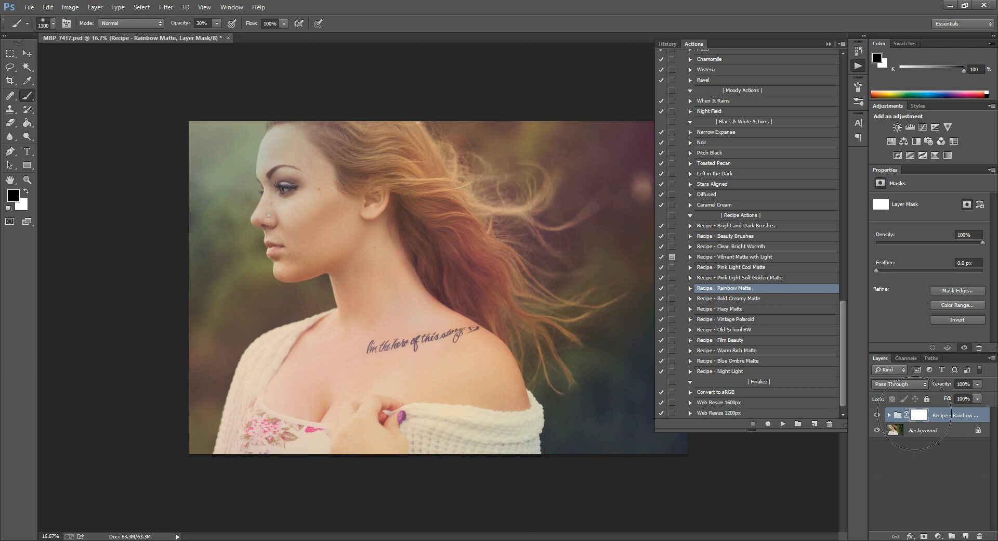
click(889, 415)
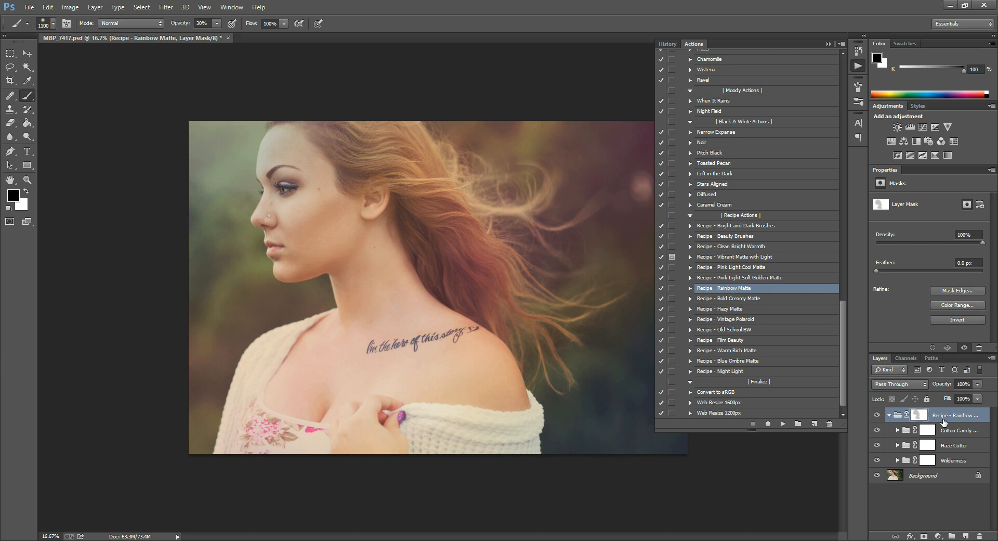
click(890, 415)
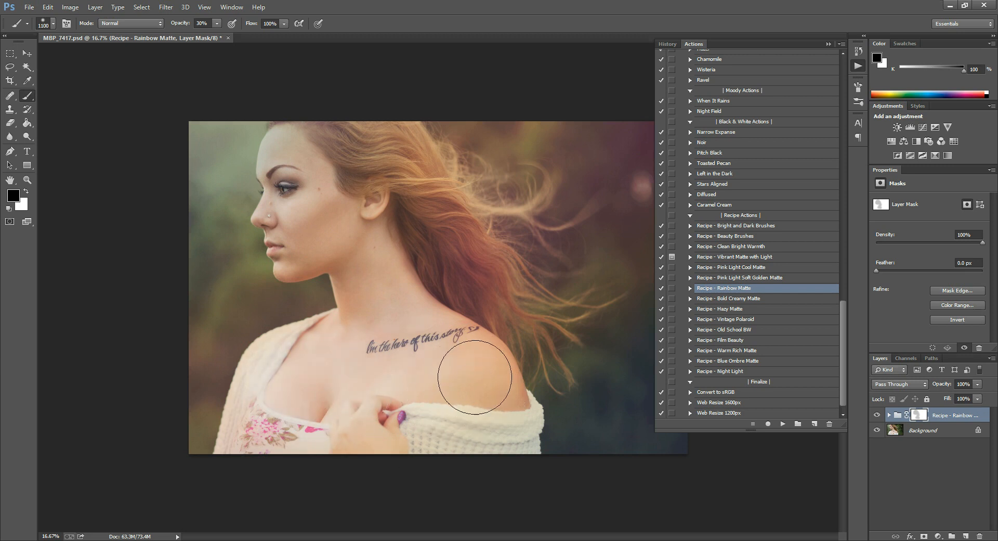
drag(491, 404, 486, 390)
Lower the Rainbow Matte group's opacity to 58% and compare the photo with the group hidden and shown
click(977, 399)
drag(938, 394, 955, 397)
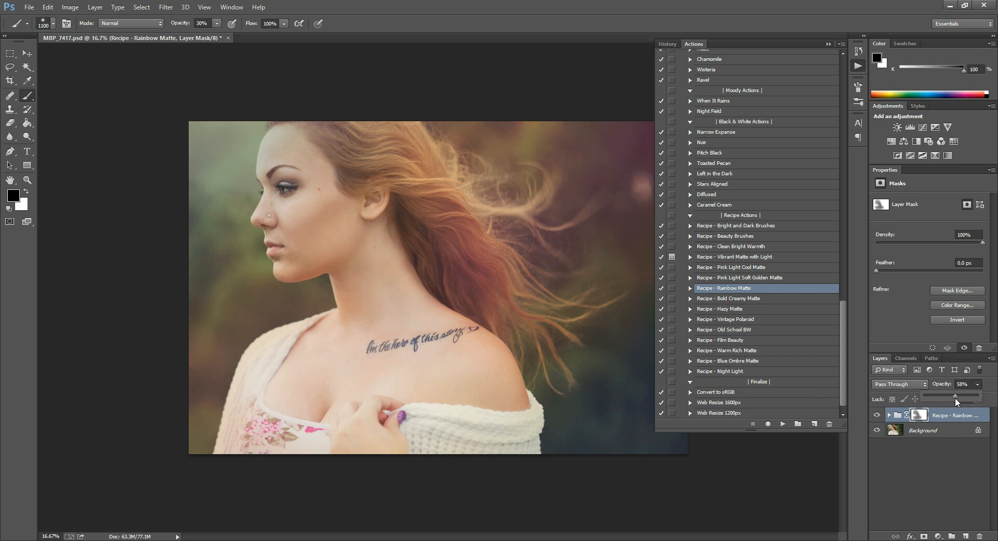
click(876, 415)
click(877, 415)
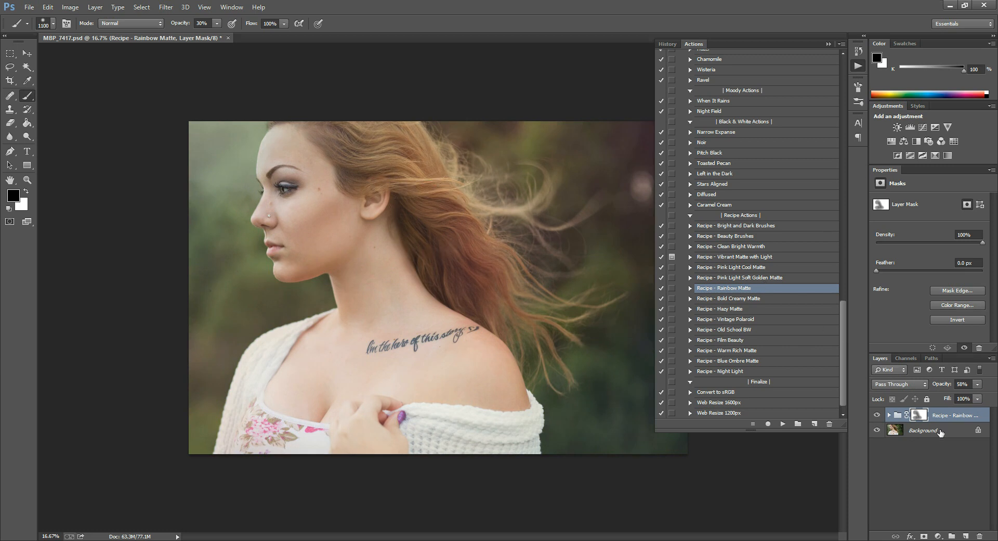
Delete the Rainbow Matte group and play the Recipe - Bold Creamy Matte action on the portrait
drag(954, 414, 980, 536)
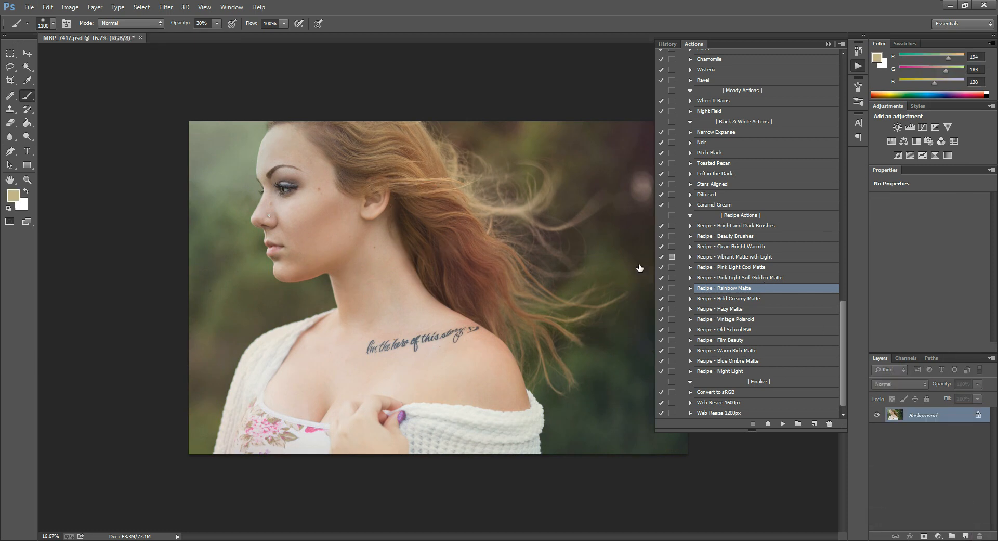
click(742, 299)
click(782, 423)
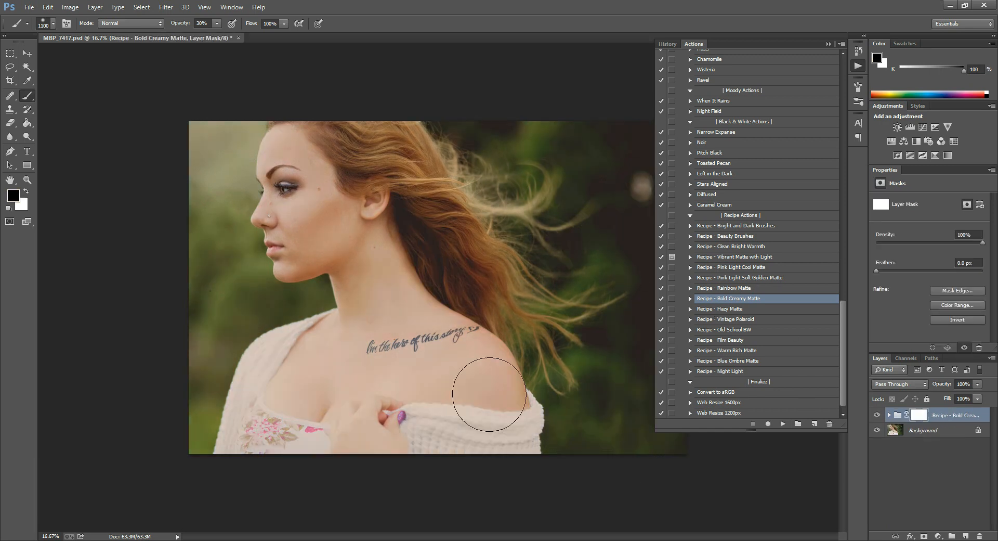
Review the subgroups inside the Bold Creamy Matte group and compare the photo with the whole group hidden and shown
click(889, 415)
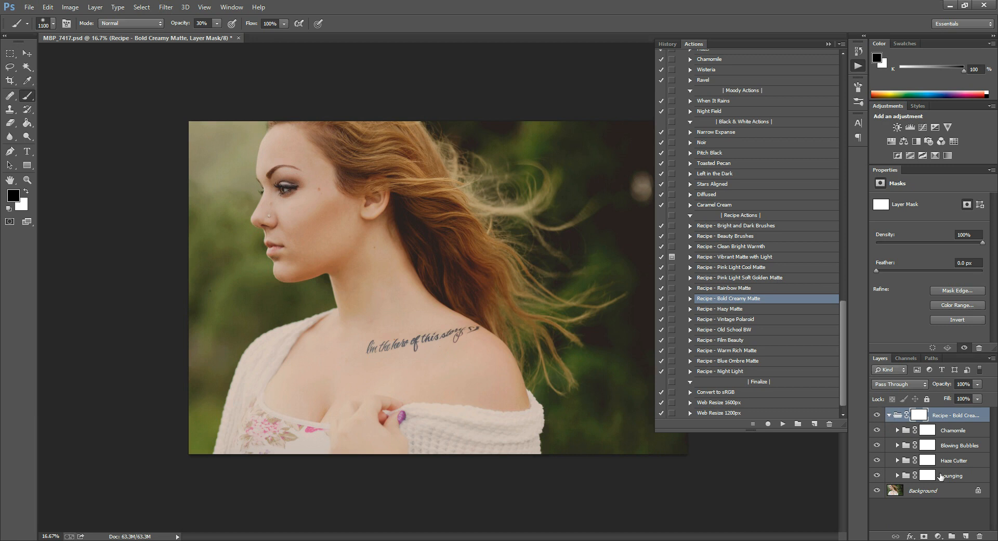
click(889, 415)
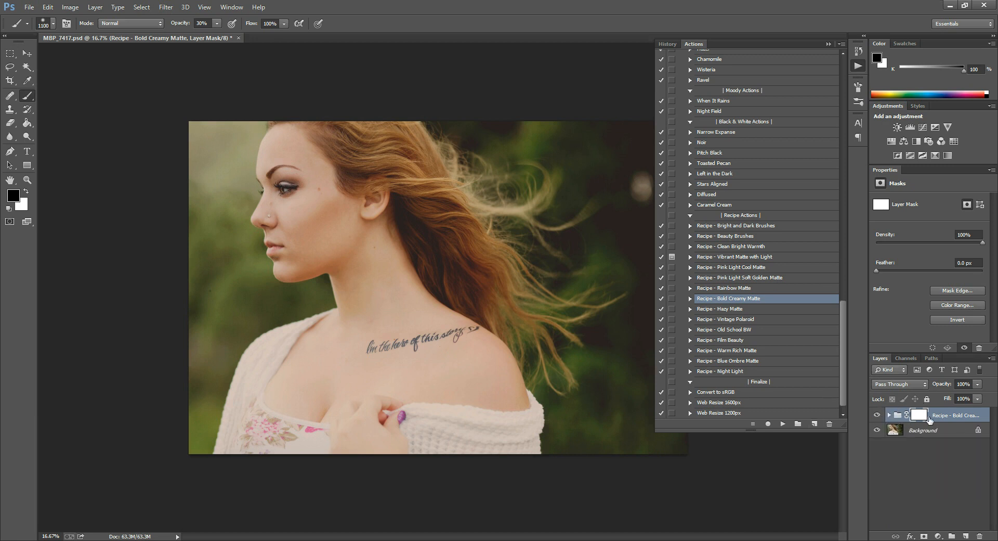
scroll(727, 166, up, 3)
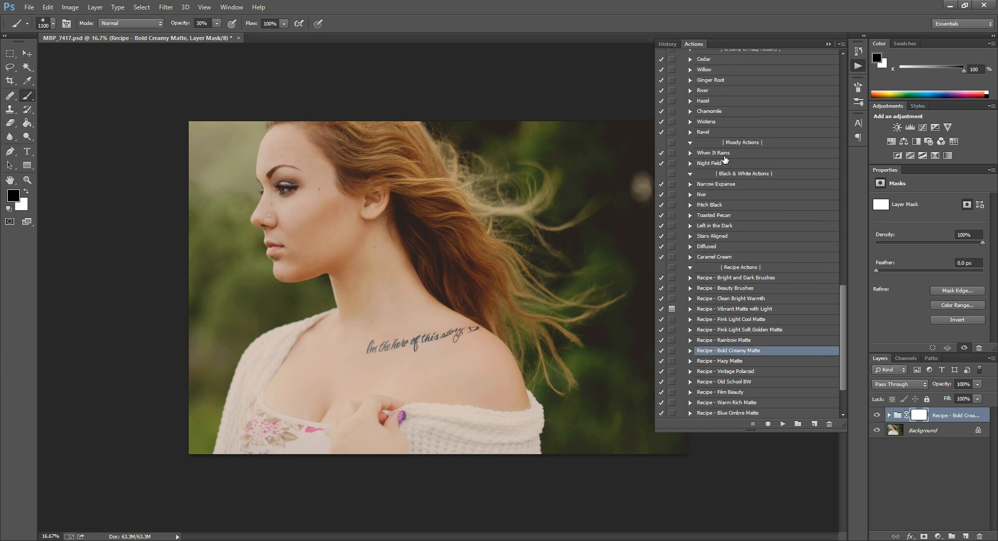
click(877, 415)
click(877, 415)
Check the effects of the Lounging, Haze Cutter and Chamomile subgroups by toggling their visibility, then collapse the Bold Creamy Matte group
click(888, 415)
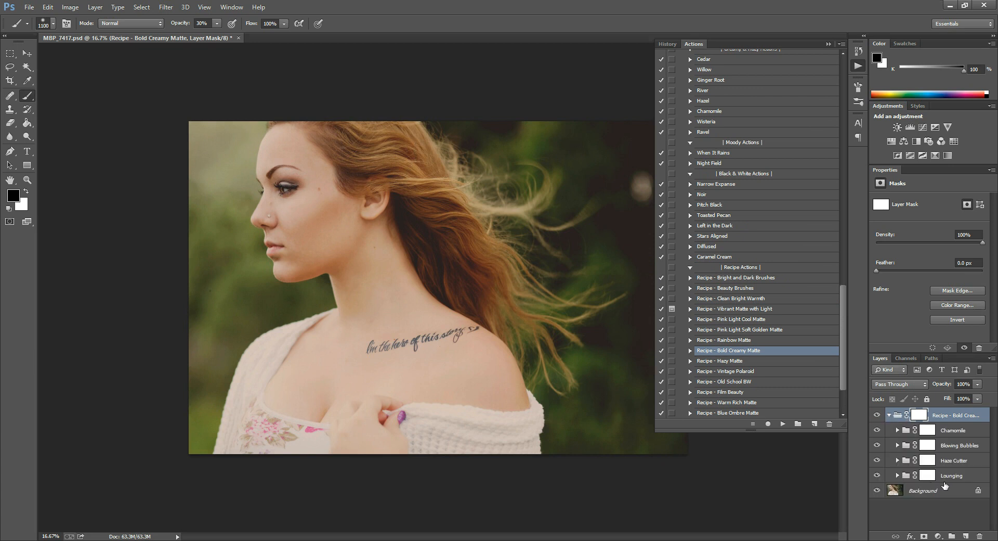
click(877, 474)
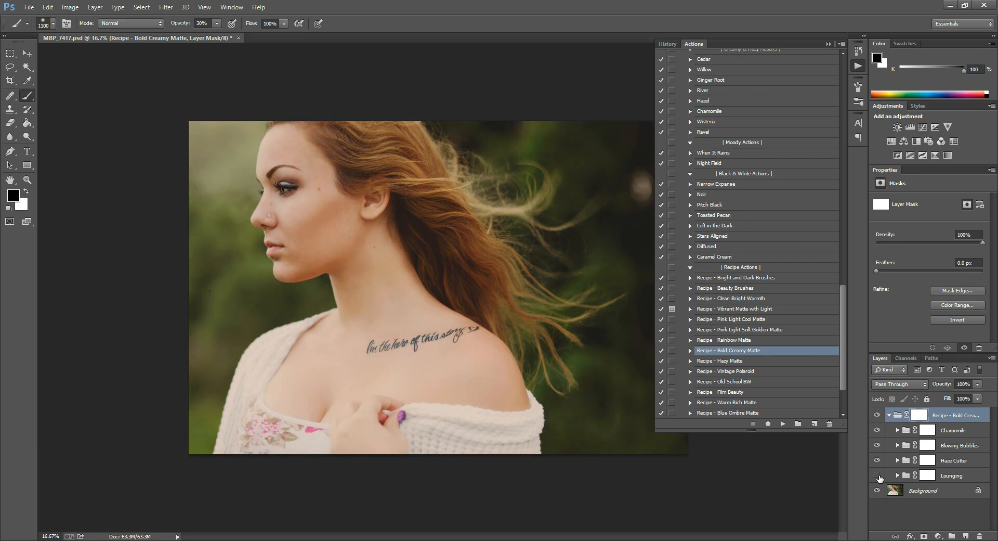
click(878, 474)
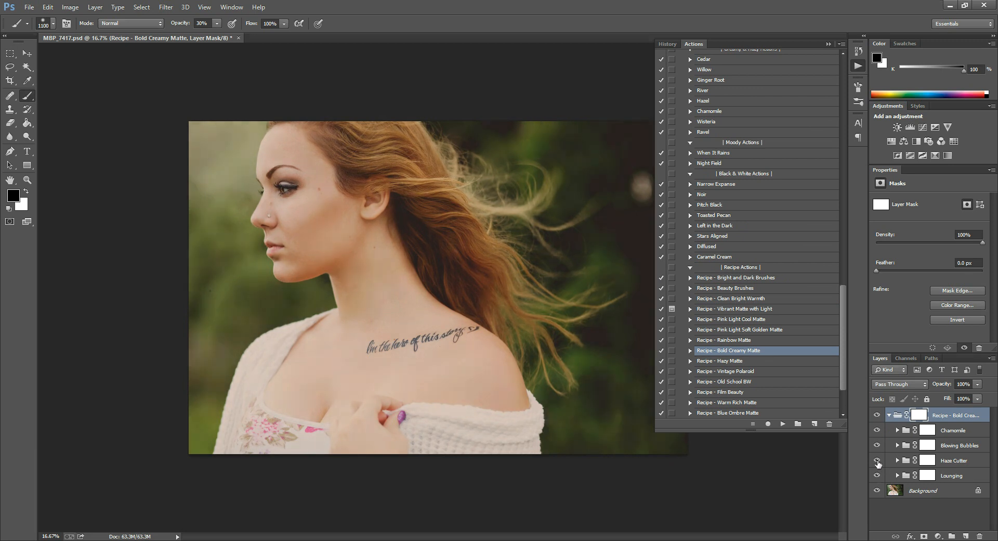
click(878, 460)
click(878, 430)
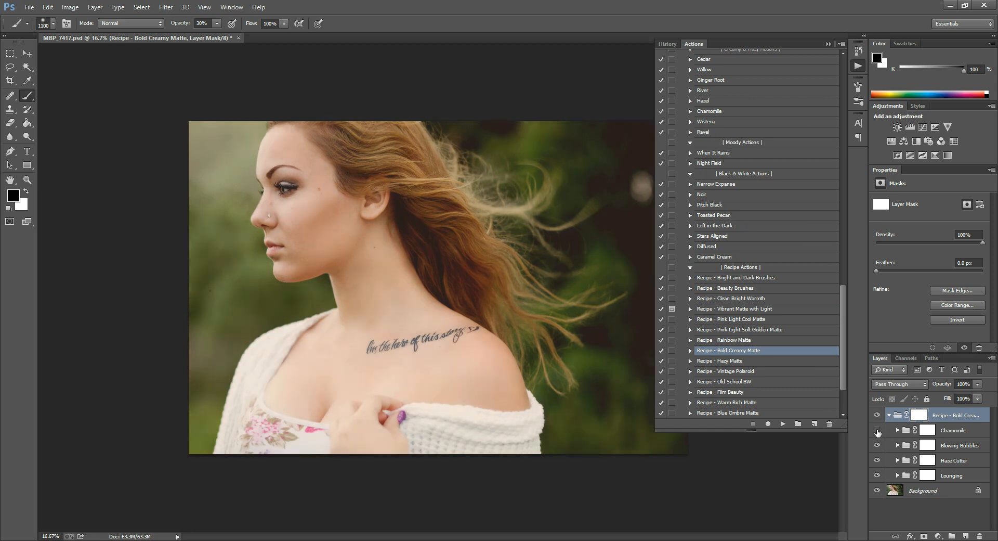
click(877, 430)
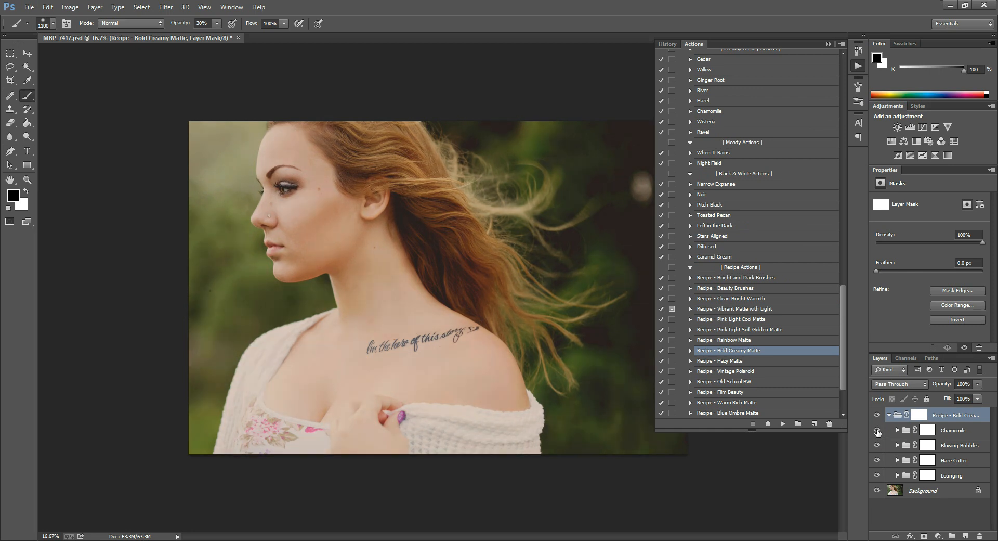
click(878, 430)
click(877, 430)
click(888, 415)
Lower the Bold Creamy Matte group's opacity to 68% and compare the photo with the group hidden and shown
click(977, 386)
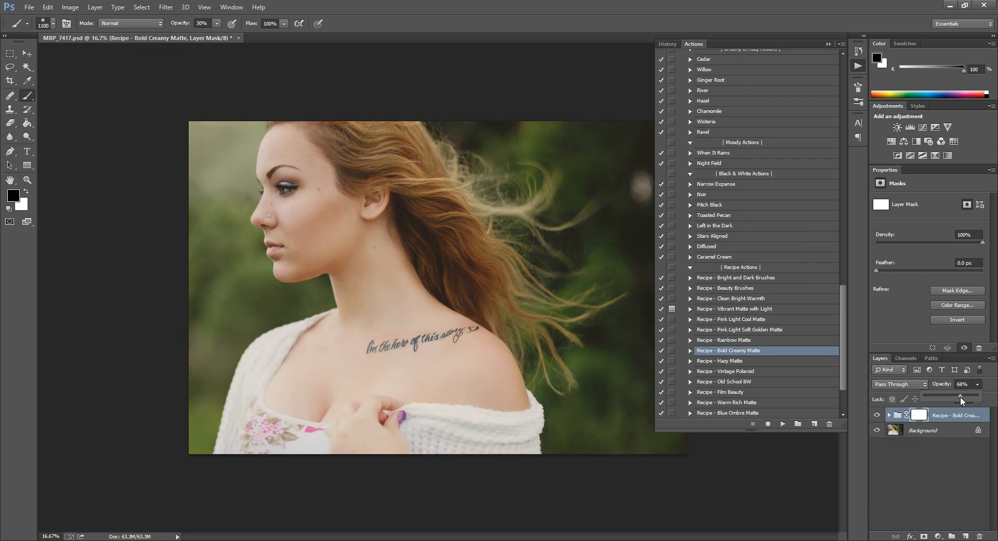
click(877, 415)
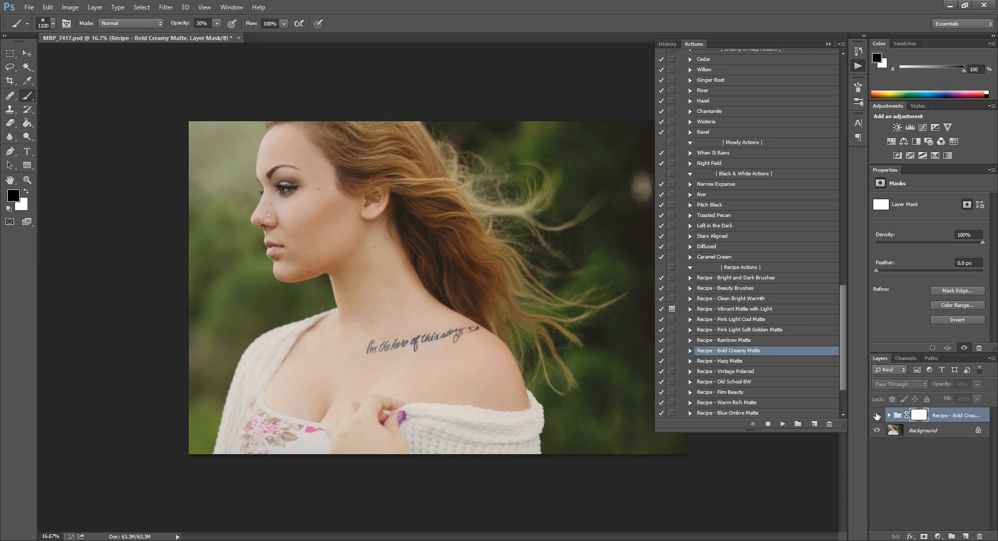
click(877, 414)
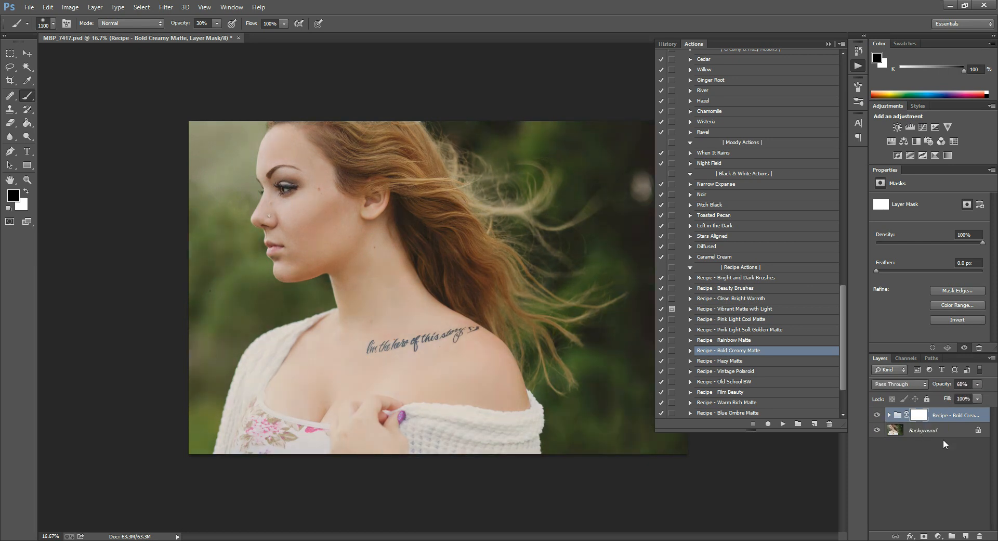
Delete the Bold Creamy Matte group and play the Recipe - Hazy Matte action on the portrait
drag(949, 414, 979, 536)
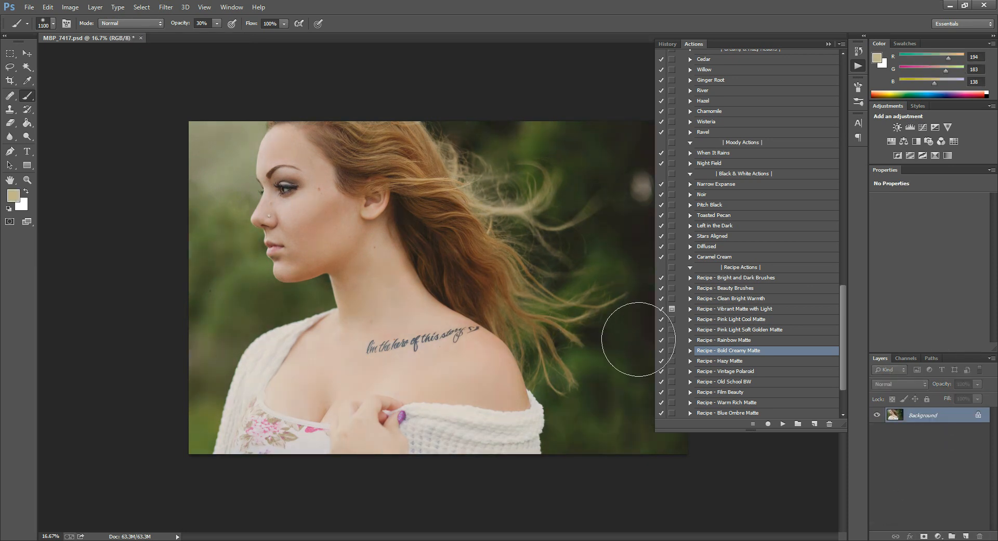
click(729, 362)
click(780, 422)
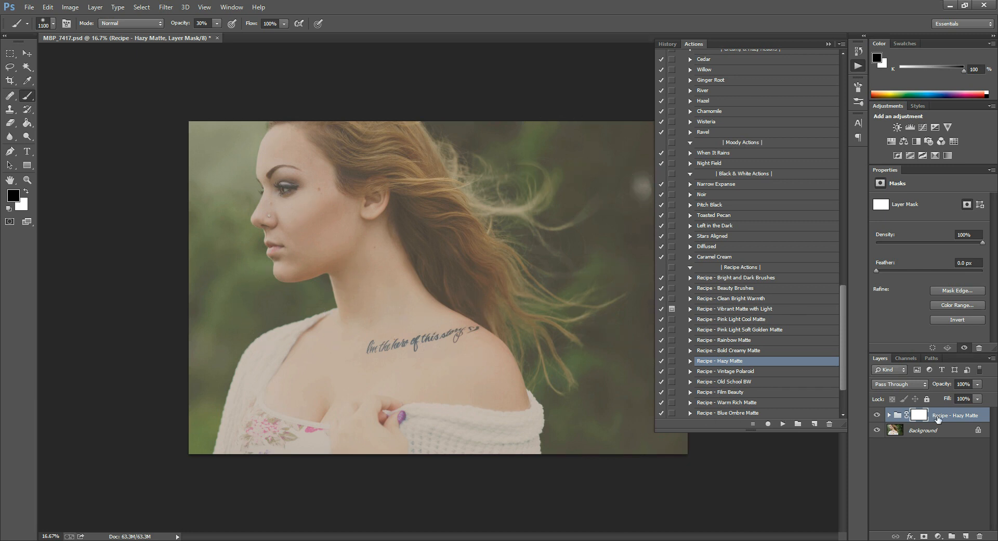
Compare the photo with the Hazy Matte group hidden and shown, then try the group at 71% opacity and restore it to 100%
click(878, 416)
click(878, 416)
click(978, 385)
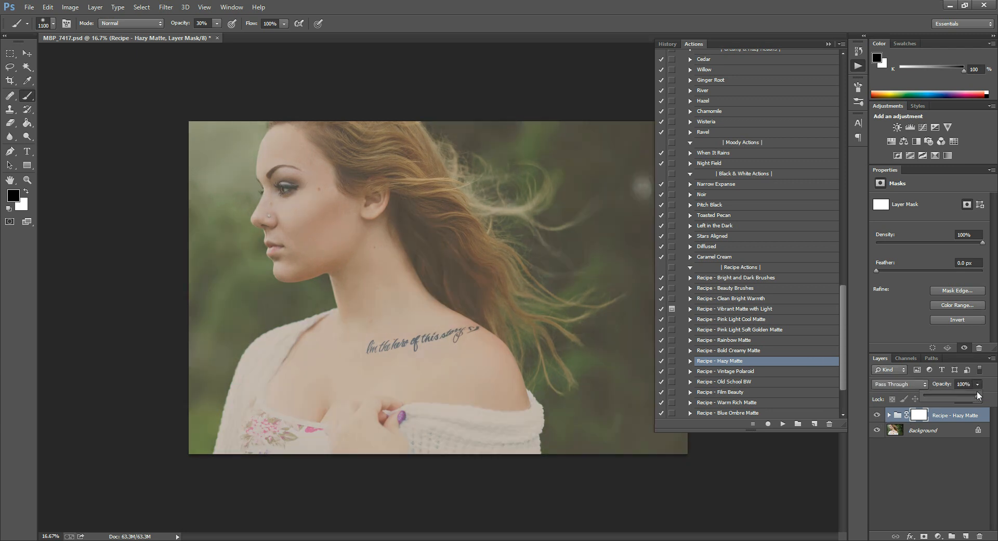
click(889, 415)
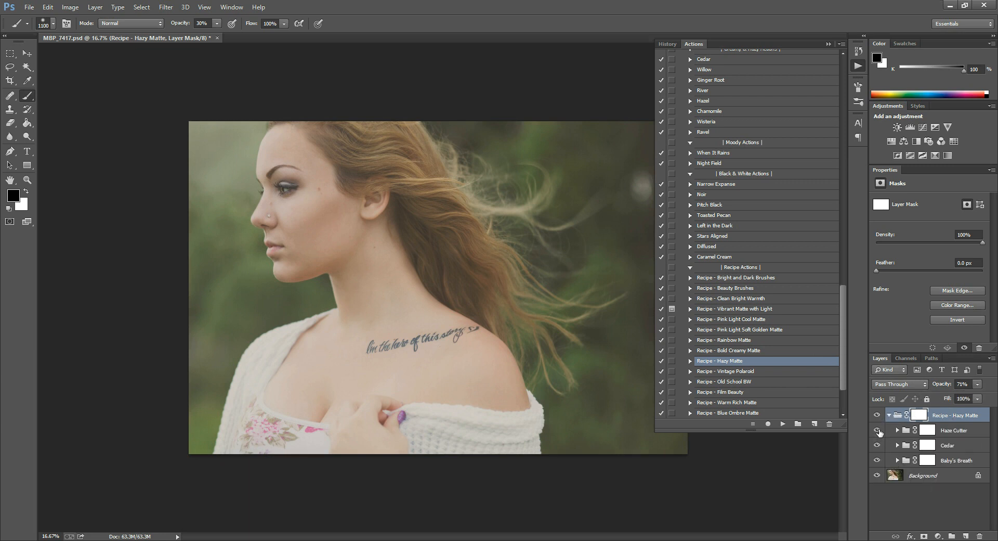
click(978, 384)
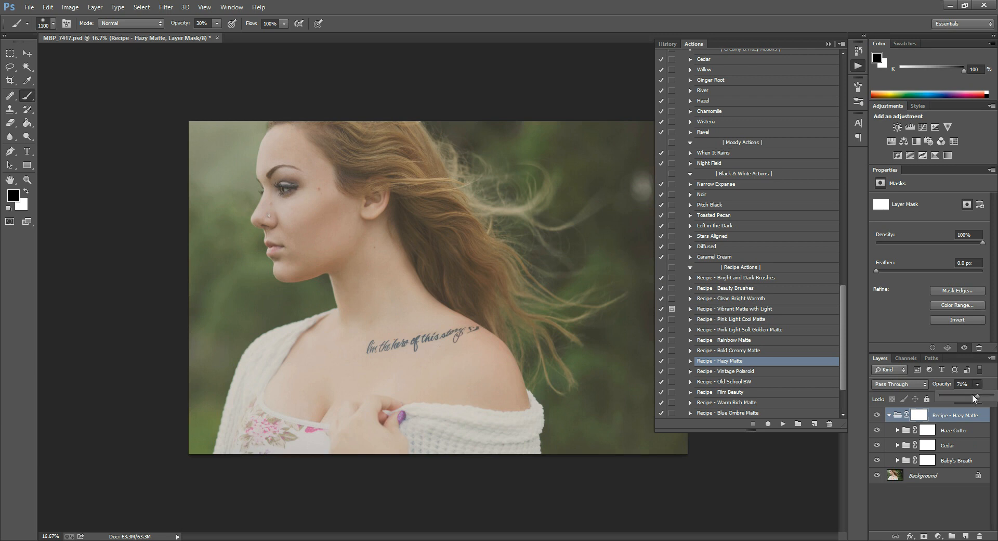
drag(983, 398, 994, 398)
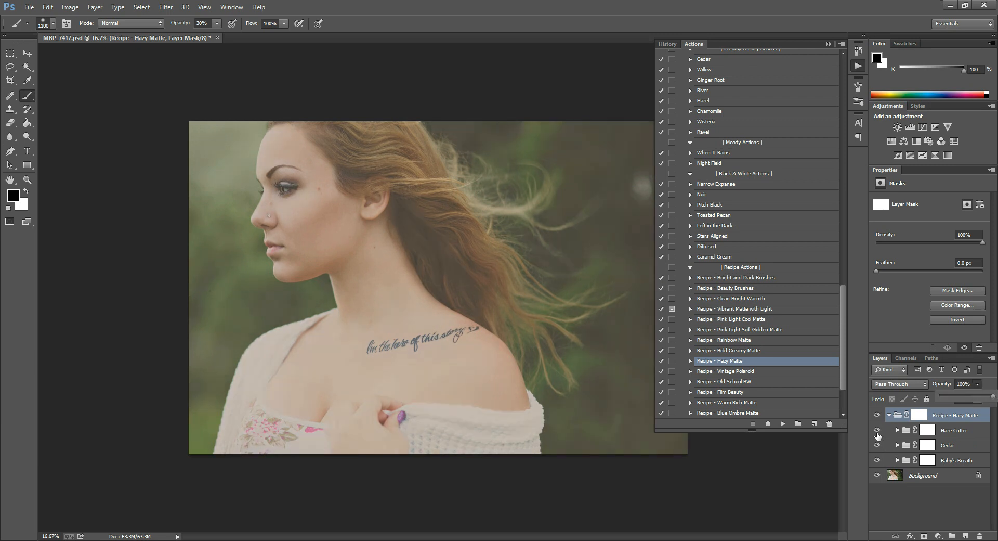
Check the Haze Cutter subgroup's effect by toggling its visibility, then collapse the Hazy Matte group and toggle the whole group's visibility
click(877, 430)
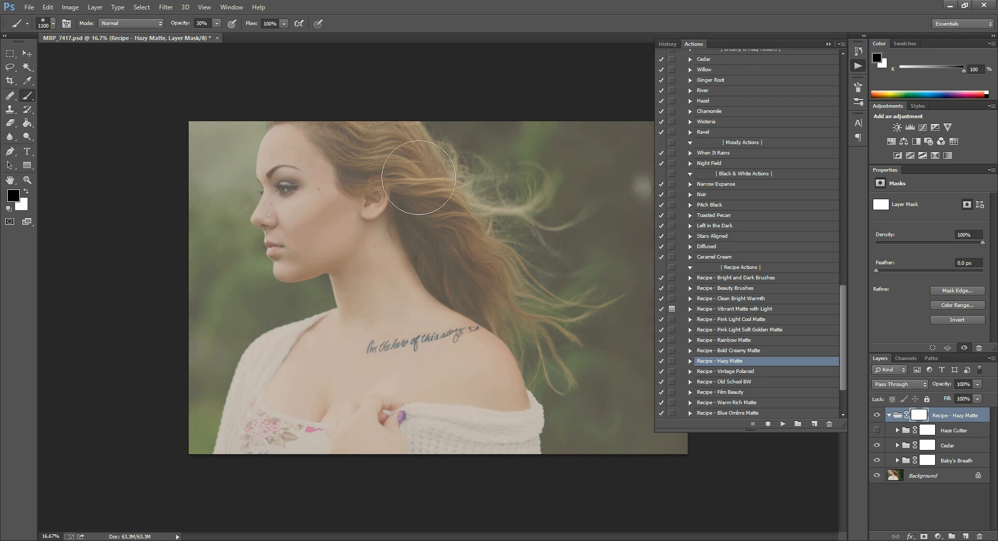
click(877, 430)
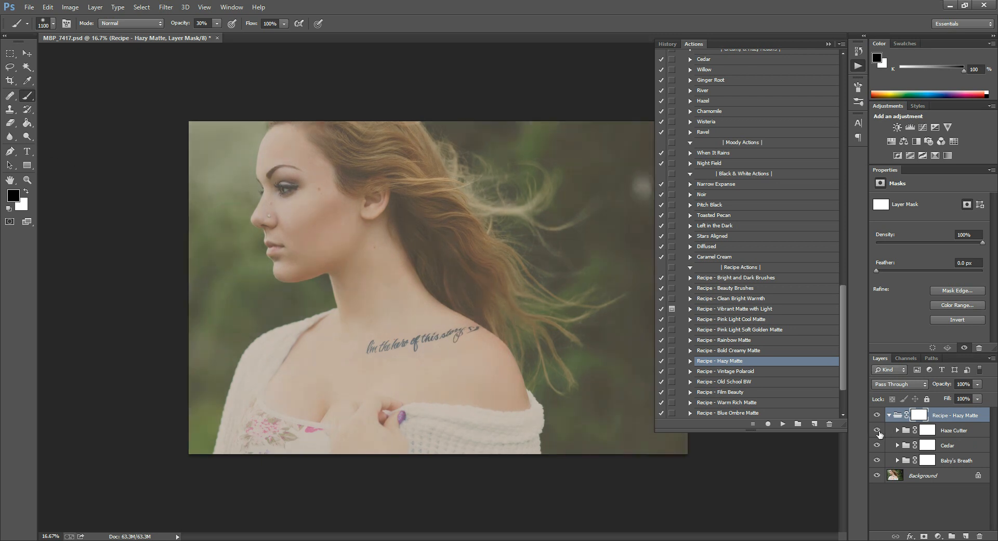
click(891, 415)
click(877, 415)
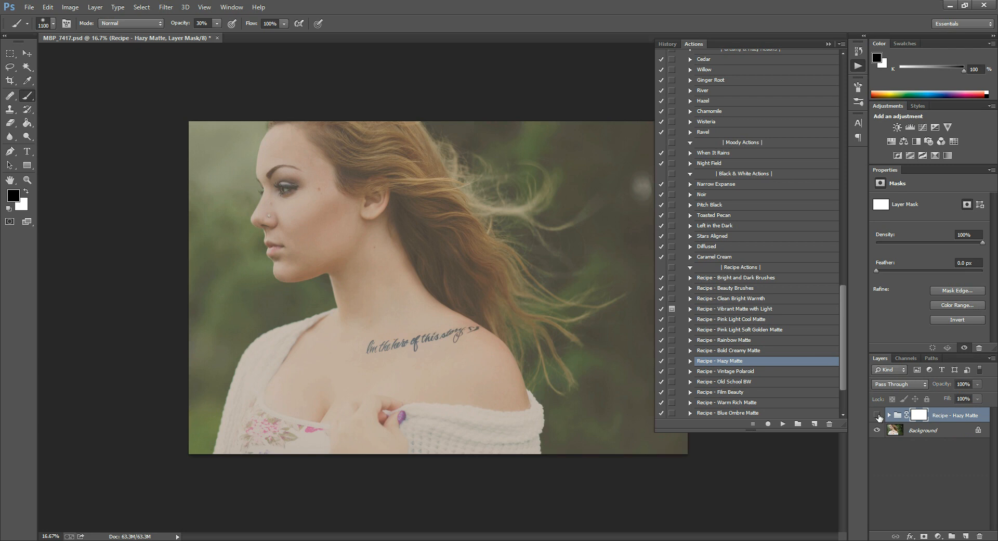
Delete the Hazy Matte group and play the Recipe - Vintage Polaroid action on the portrait
drag(961, 422, 979, 536)
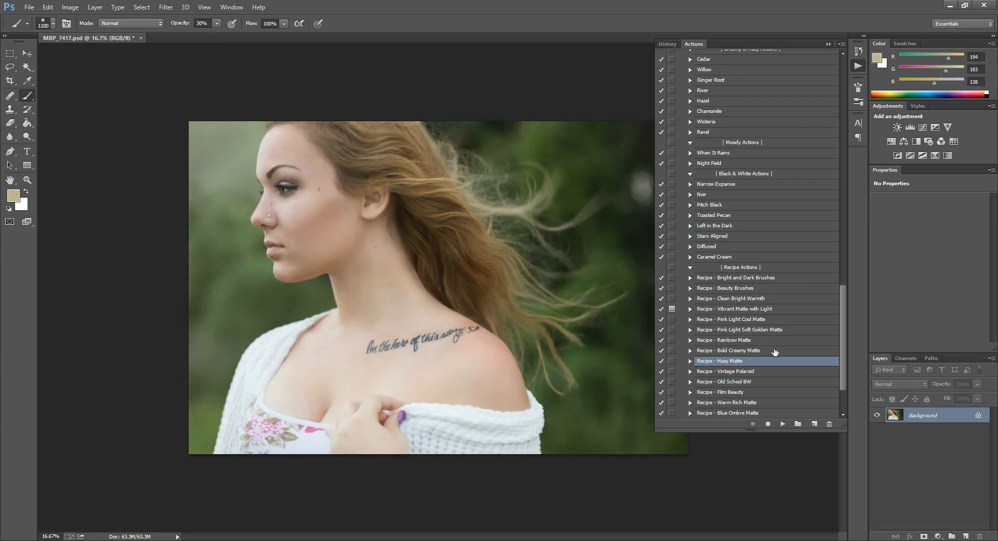
click(743, 372)
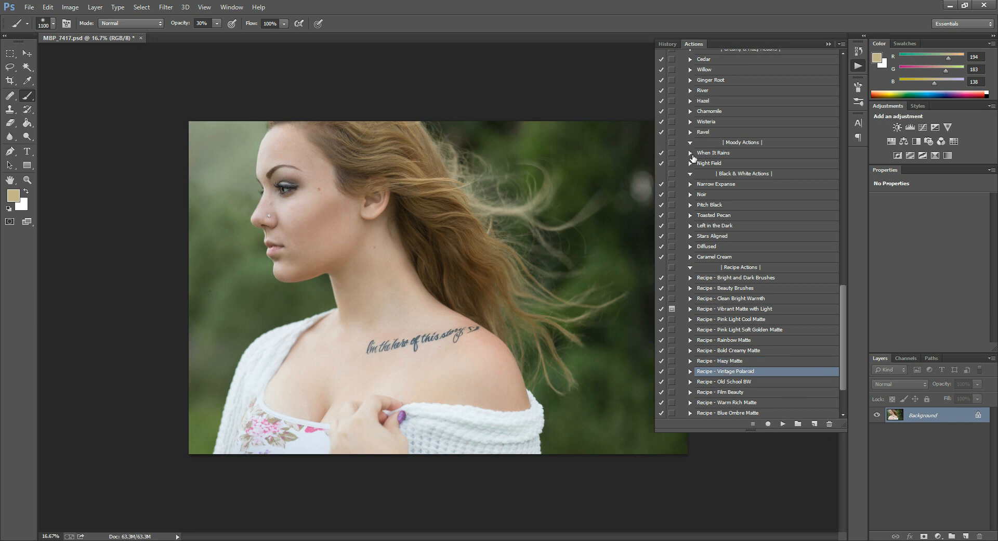
click(783, 423)
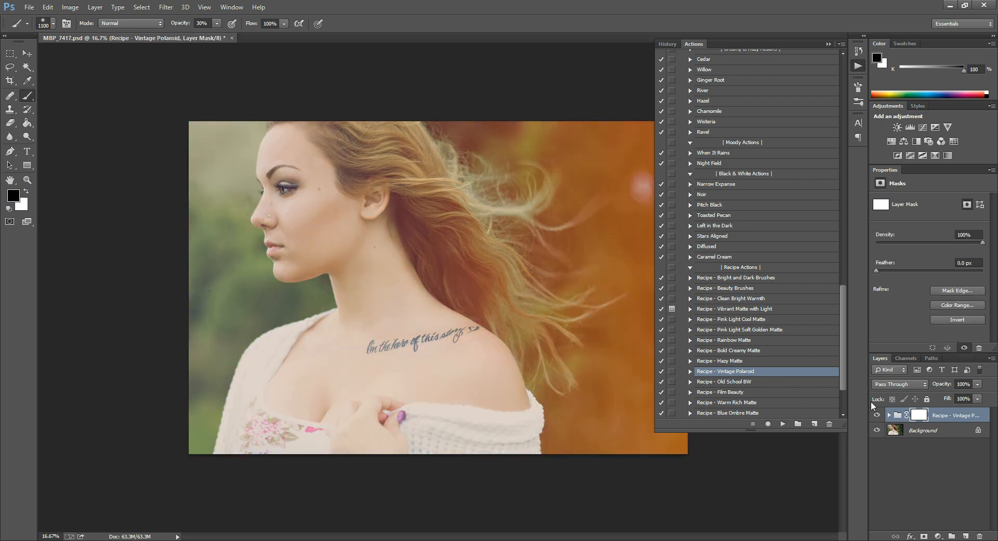
Check the Willow subgroup inside the Vintage Polaroid group by toggling its visibility, then collapse the group and open its opacity setting
click(890, 415)
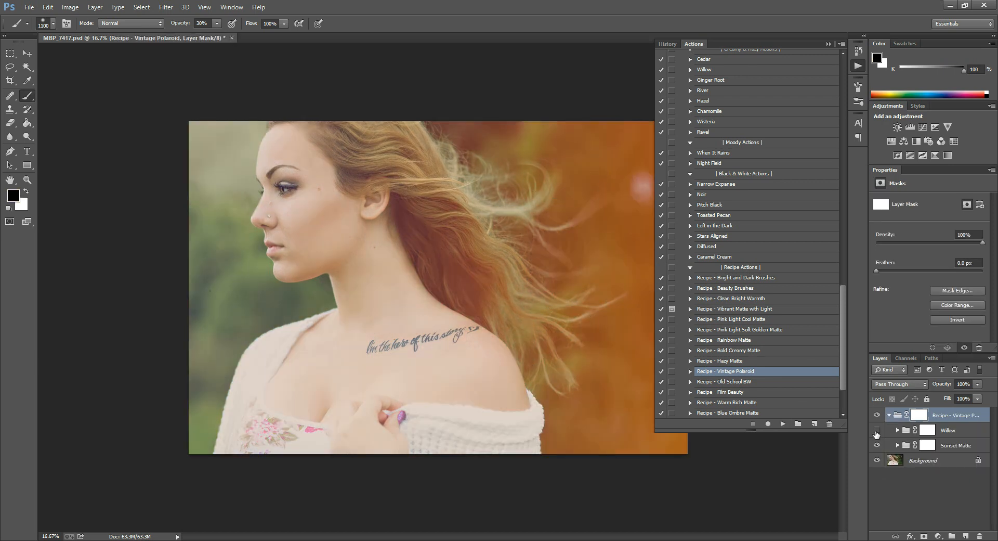
click(876, 431)
click(890, 415)
click(978, 385)
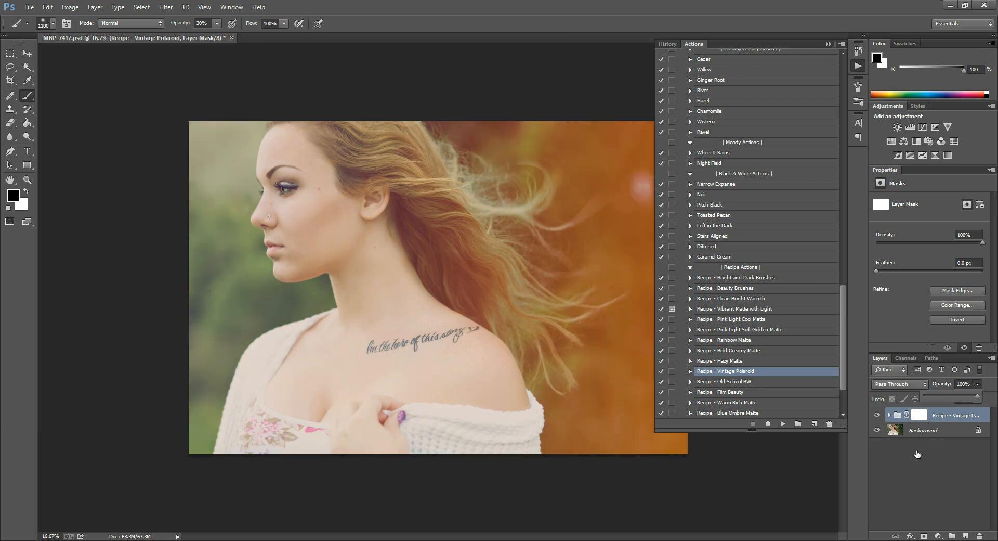
Delete the Vintage Polaroid group and play the Recipe - Old School BW action on the portrait
drag(965, 417, 979, 535)
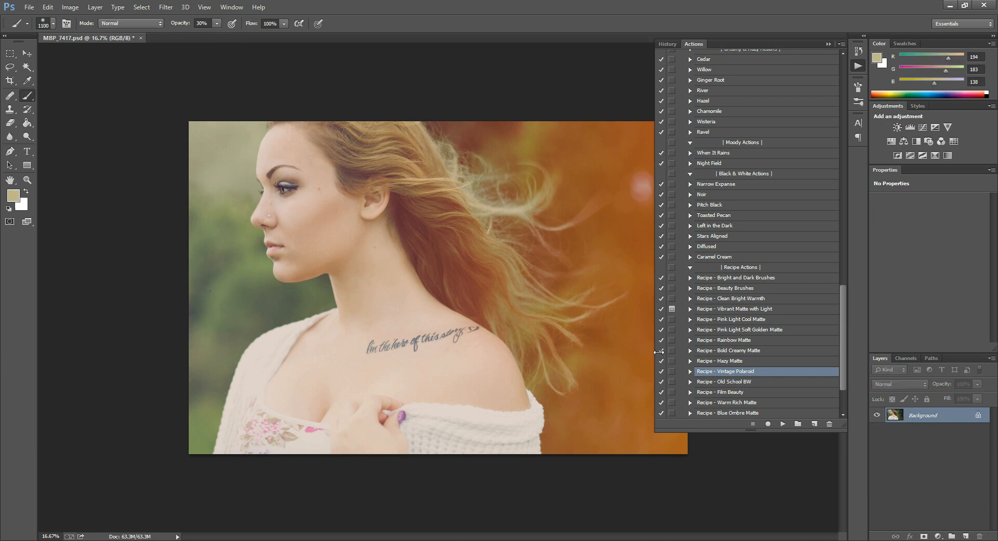
click(739, 382)
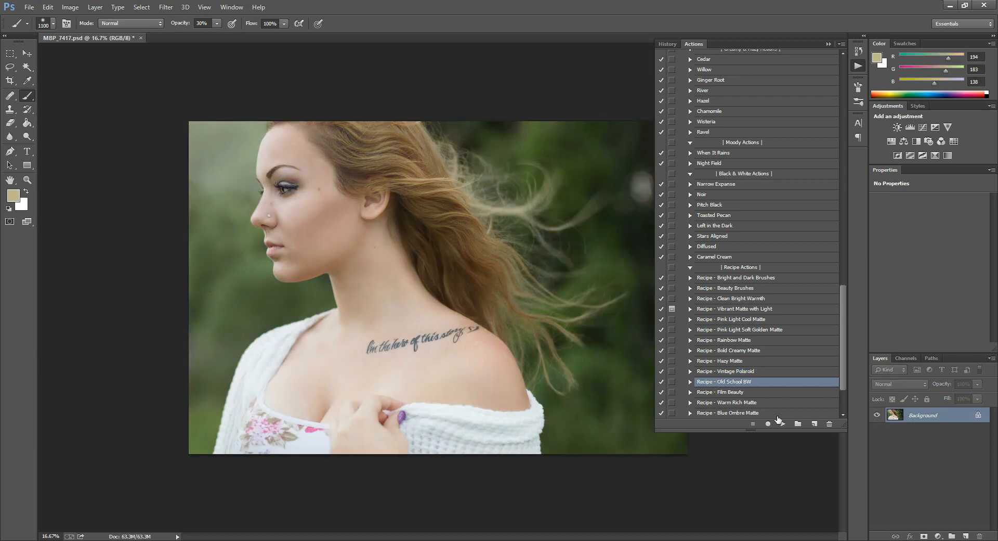
click(783, 423)
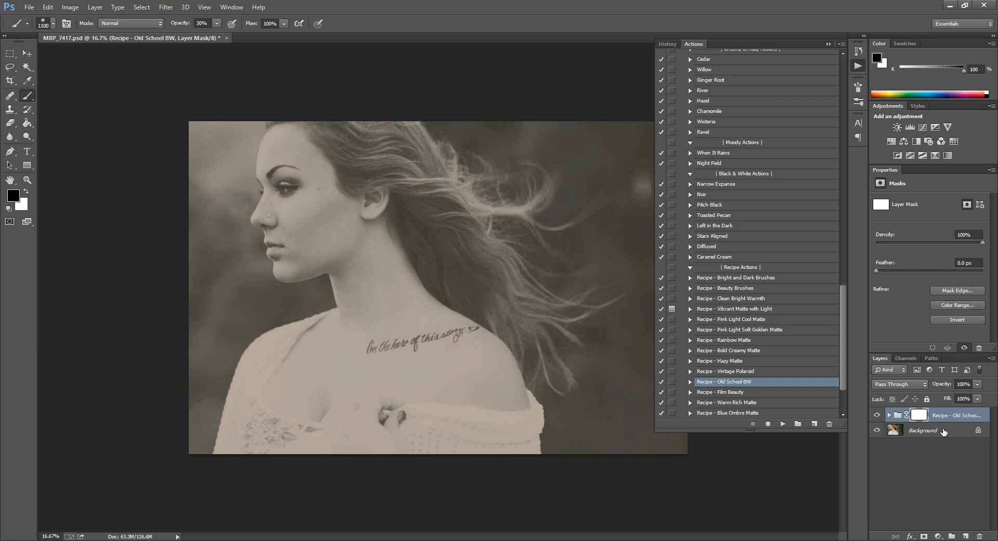
Toggle the Cedar, Caramel Cream and Noir subgroups of Old School BW one by one, then compare the photo with the whole group hidden and shown
click(889, 416)
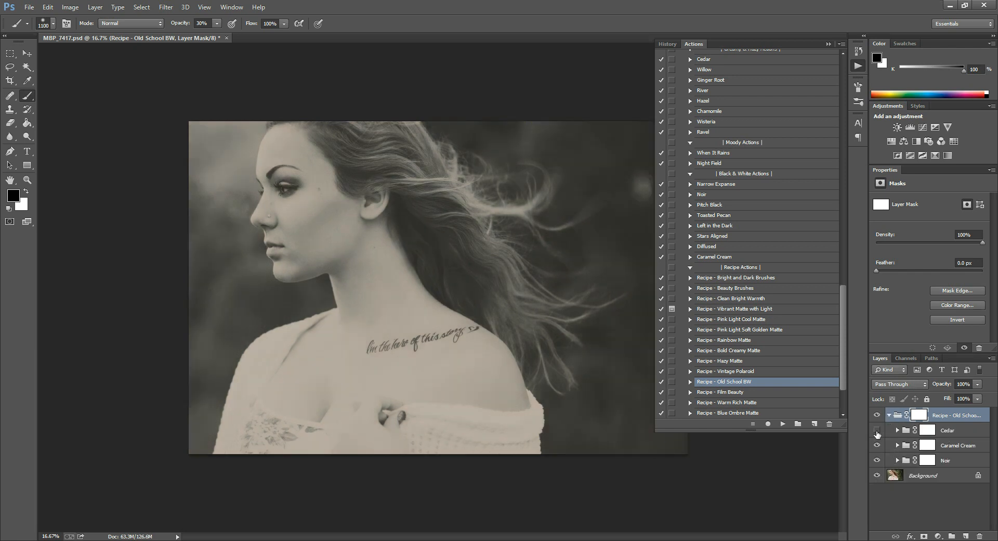
click(877, 432)
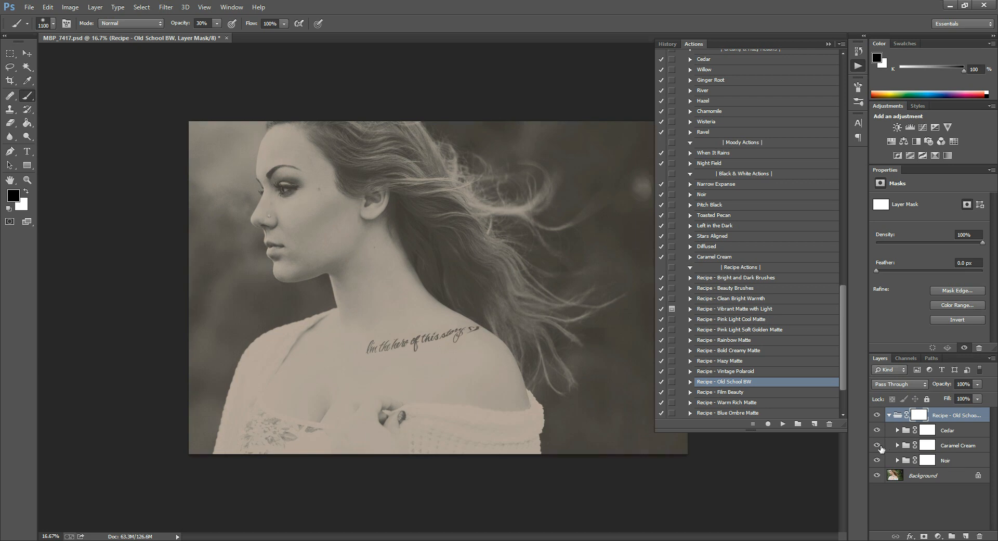
click(877, 446)
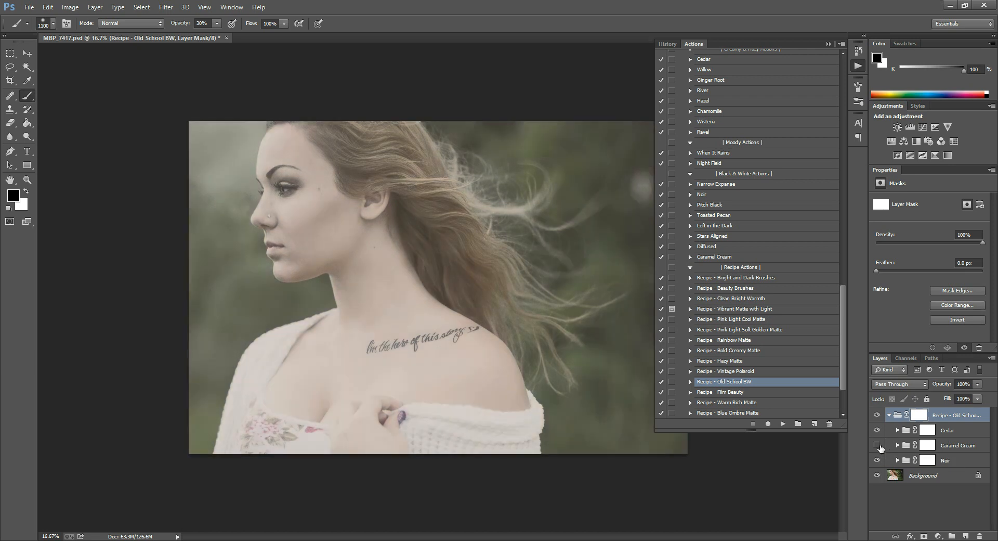
click(877, 446)
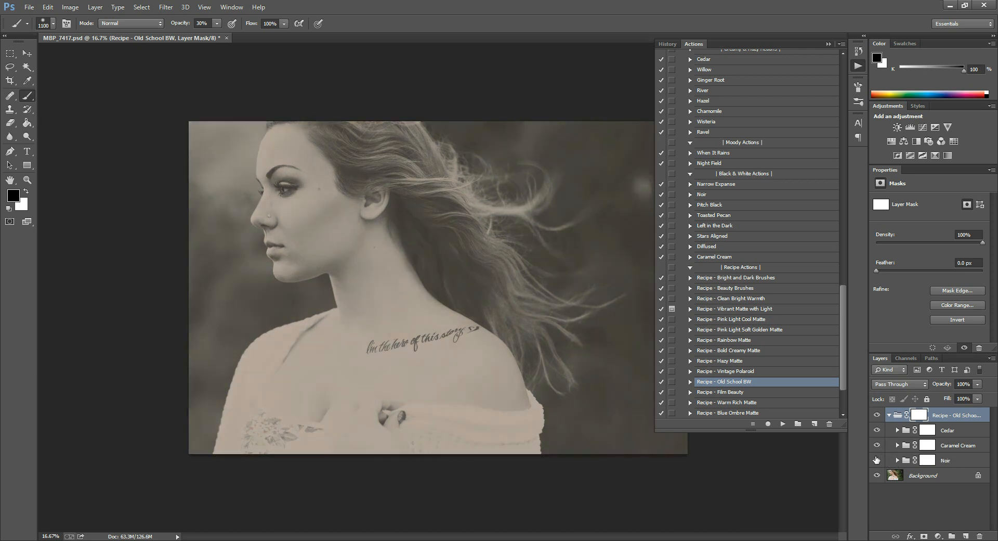
click(877, 461)
scroll(726, 261, up, 1)
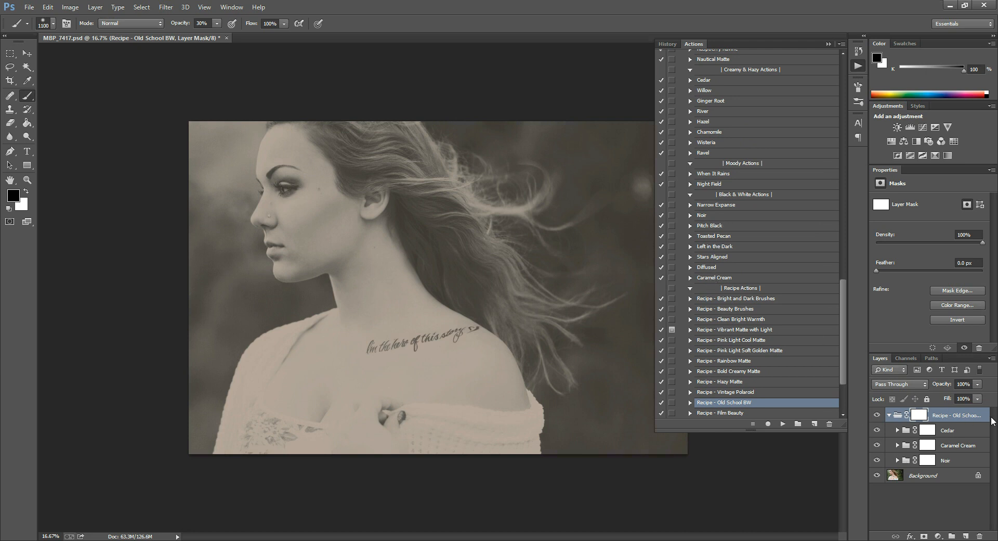
click(877, 416)
click(877, 416)
Delete the Old School BW group and play the Recipe - Film Beauty action on the portrait
click(970, 416)
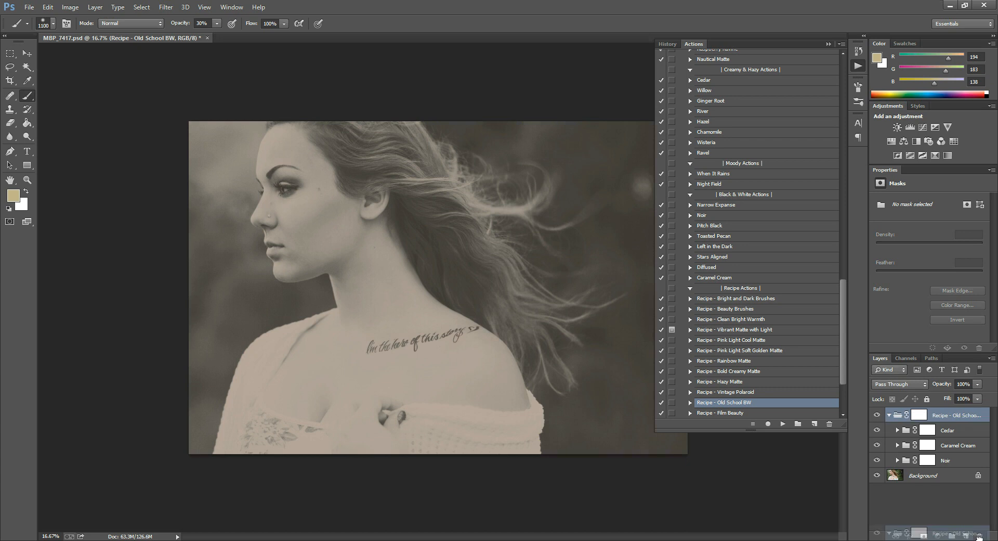
key(Delete)
scroll(747, 367, down, 2)
scroll(747, 367, down, 1)
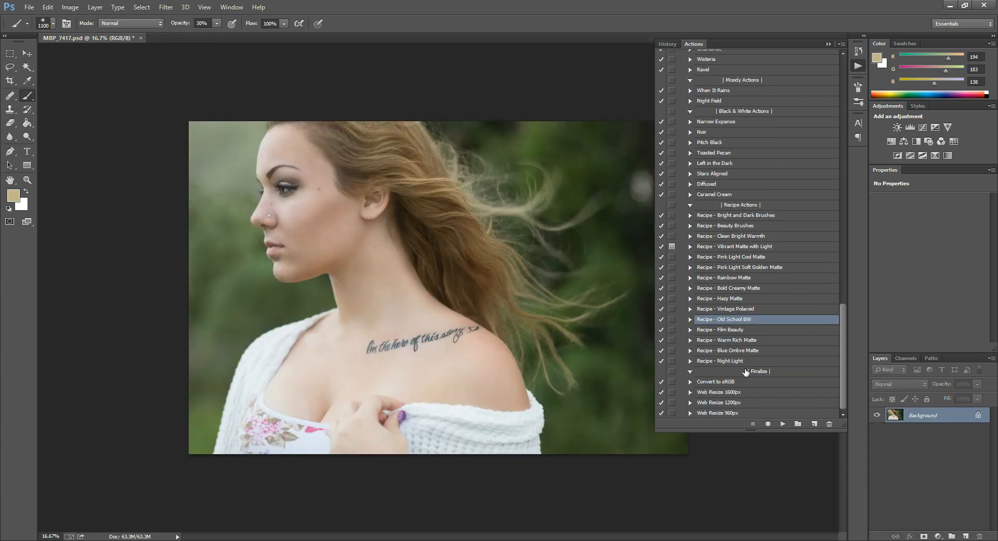
click(726, 330)
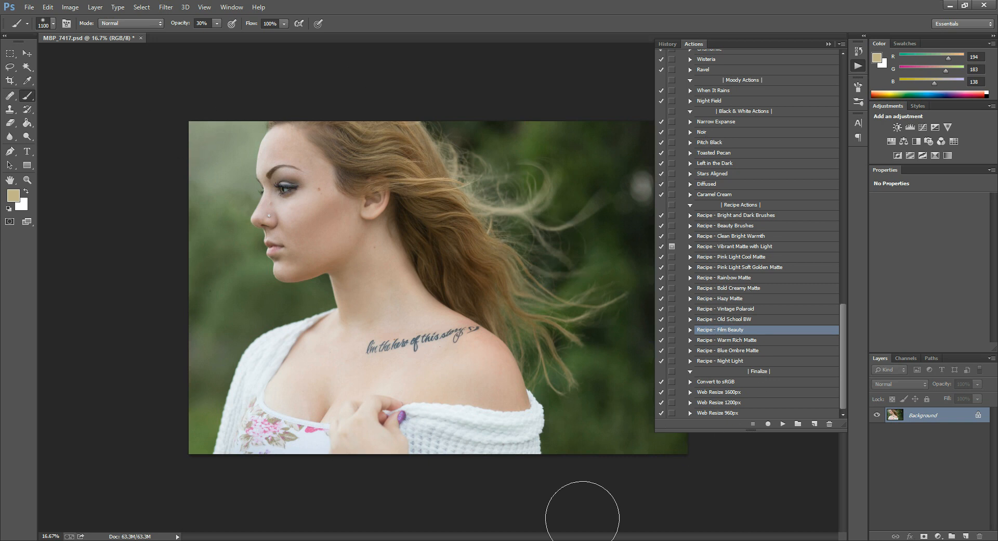
click(783, 424)
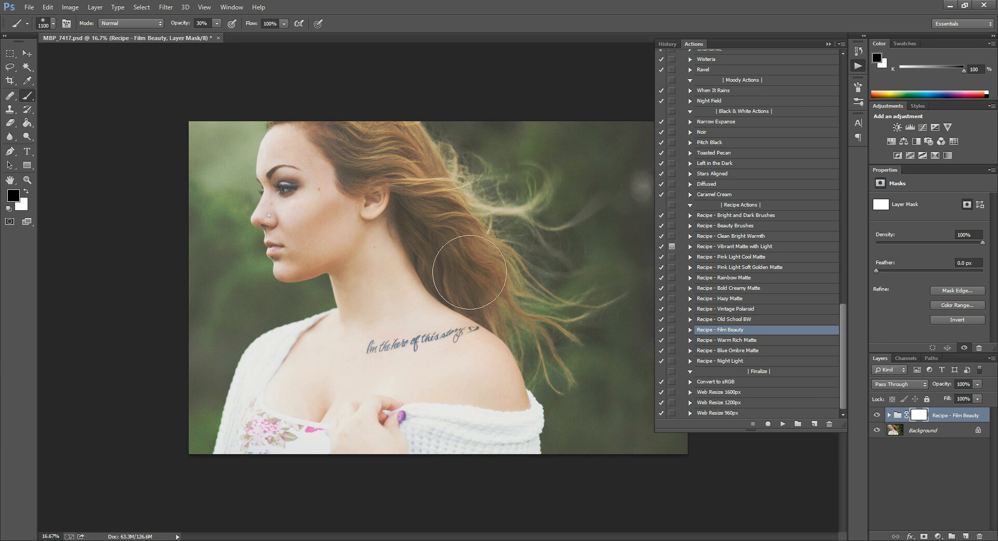
Check the Noir subgroup and its Noir Noise layer inside the Film Beauty group by toggling visibility, then select the Boulevard subgroup
click(888, 415)
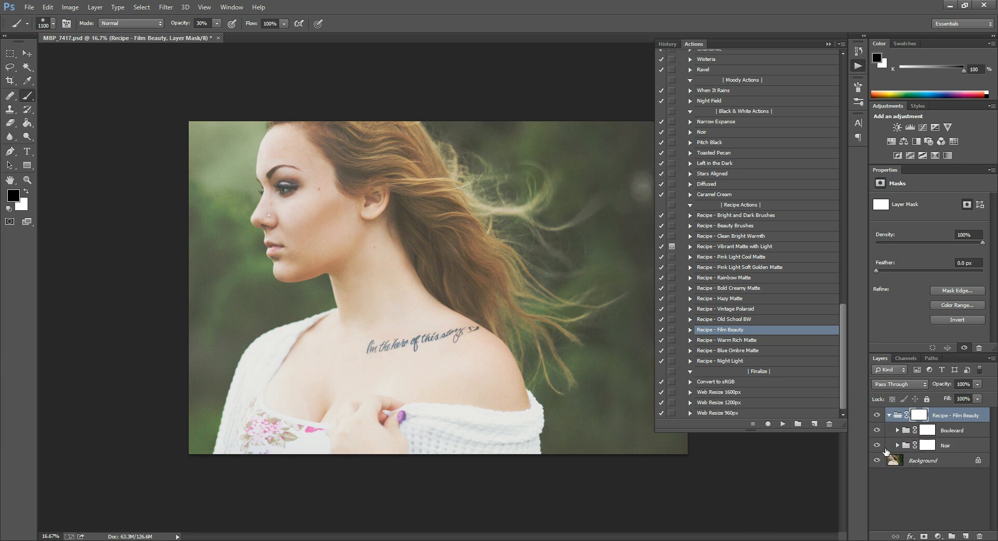
click(876, 445)
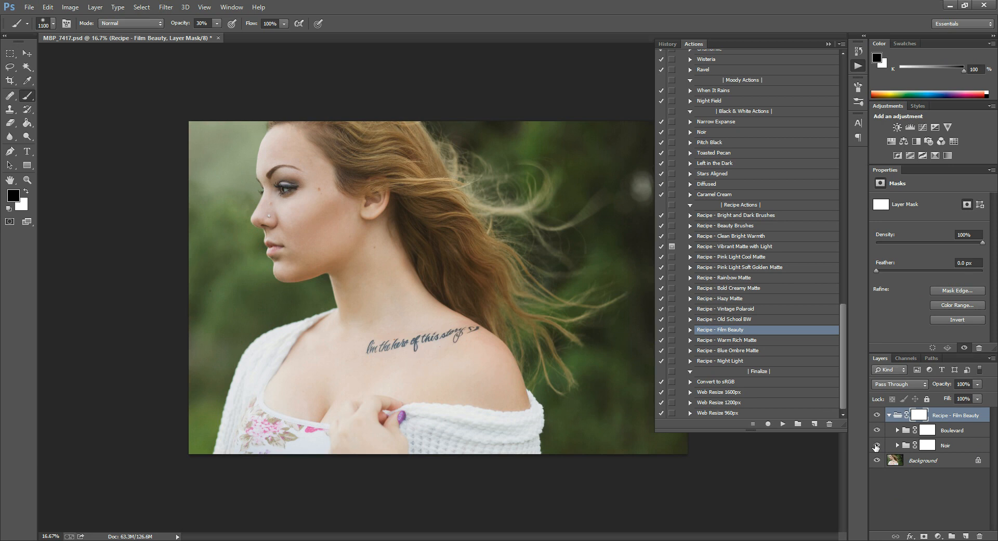
click(877, 445)
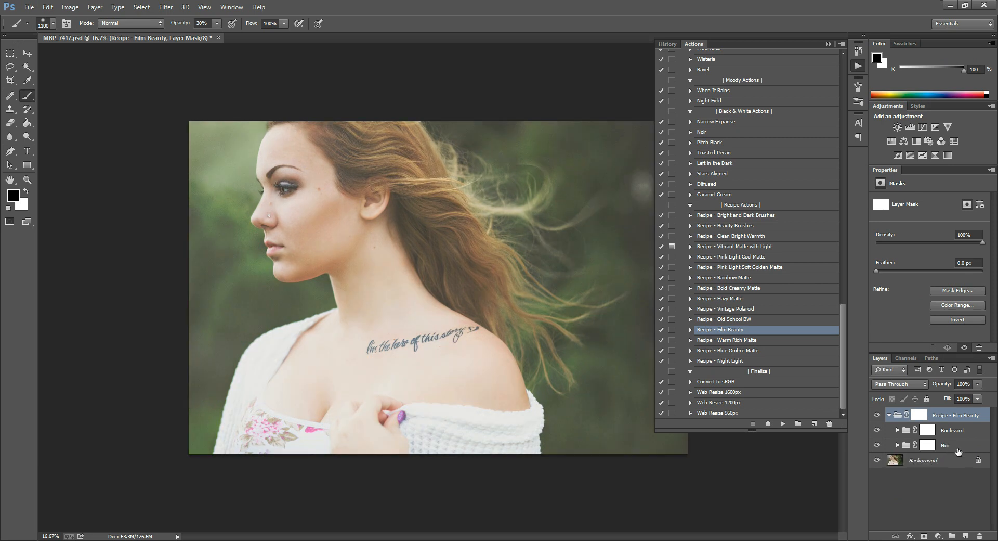
click(897, 445)
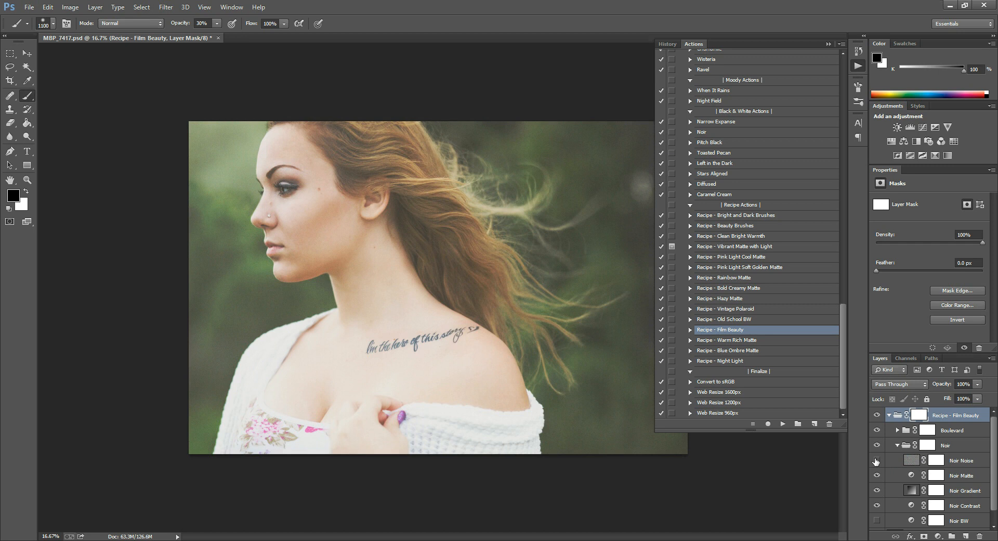
click(877, 461)
click(897, 445)
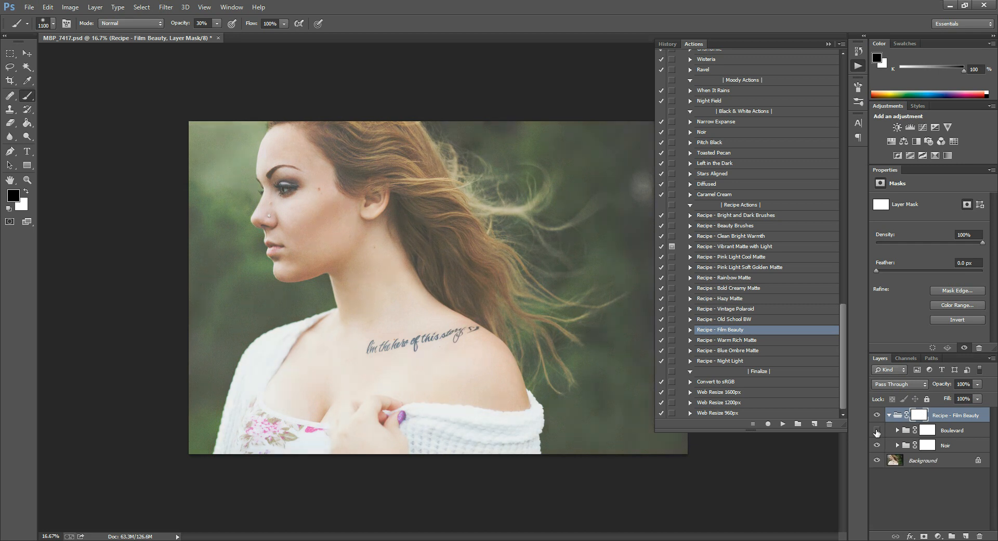
click(959, 431)
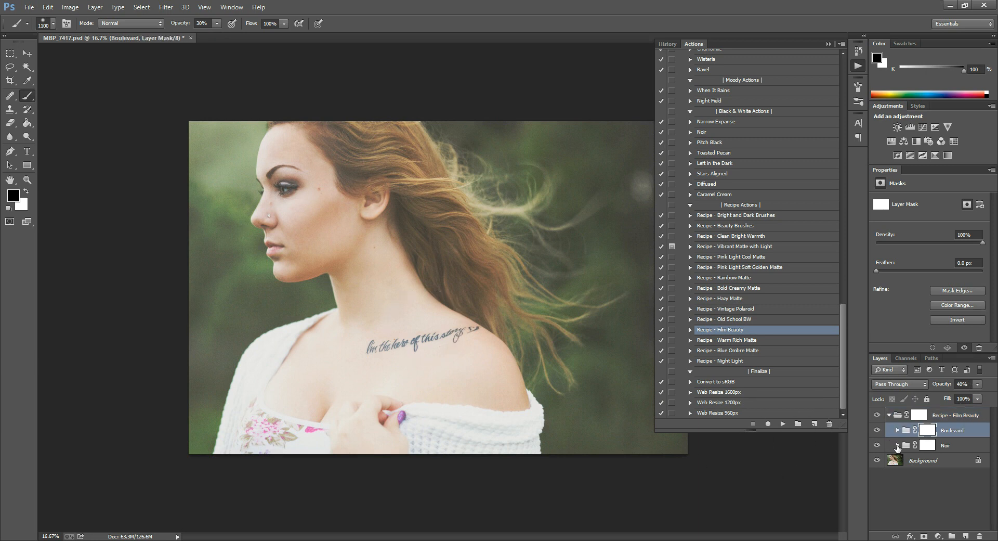
Check the Noir Contrast layer inside the Noir subgroup by toggling its visibility, then collapse the subgroup and select its mask
scroll(915, 521, down, 1)
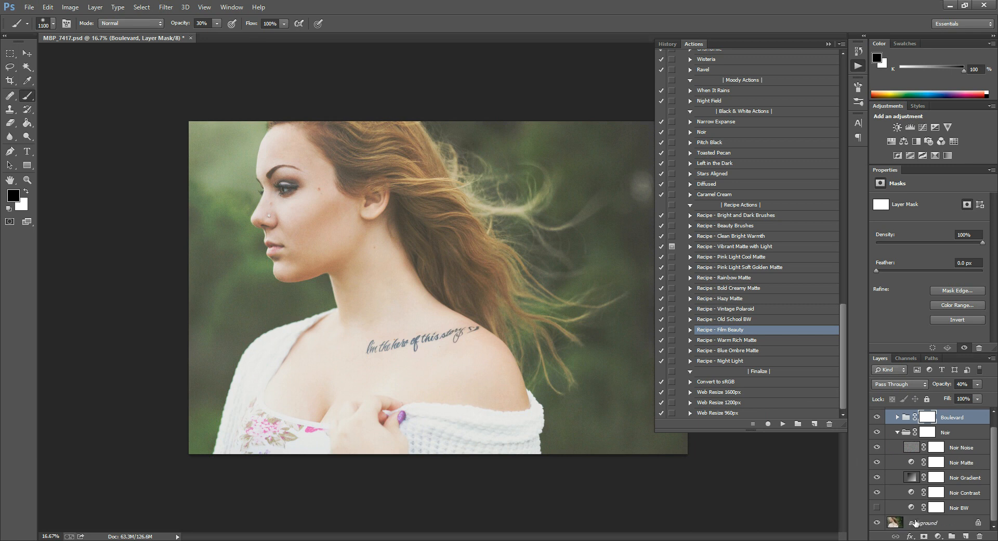
click(877, 493)
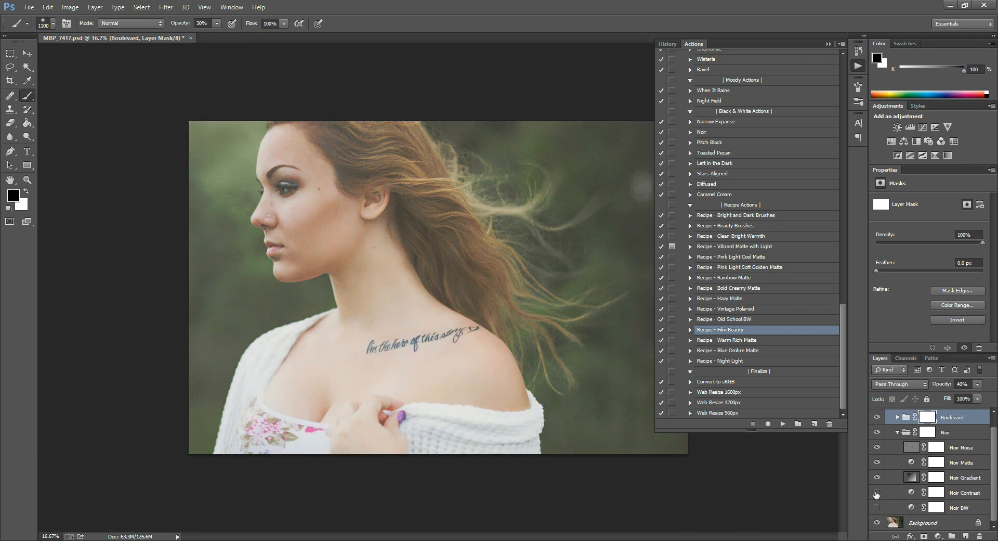
click(877, 493)
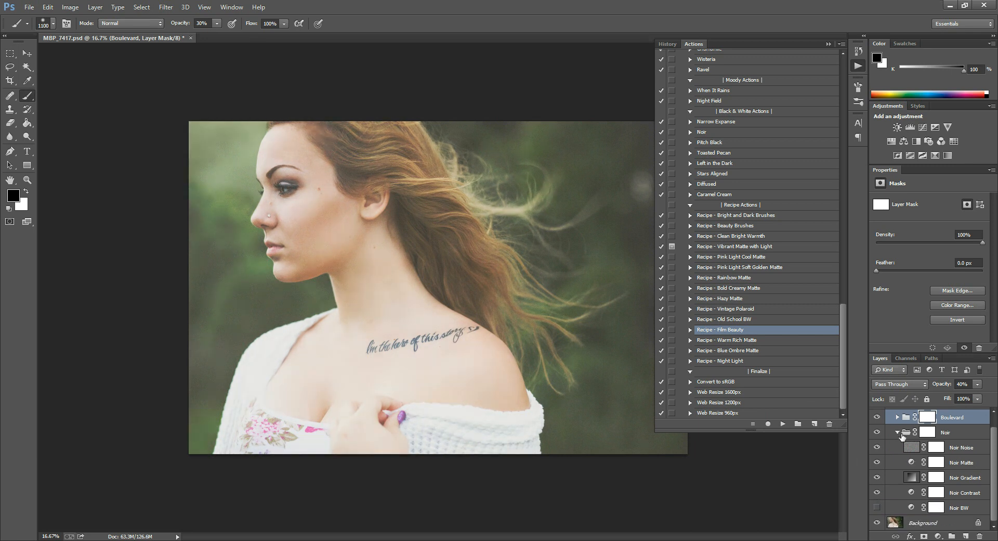
click(898, 432)
click(927, 445)
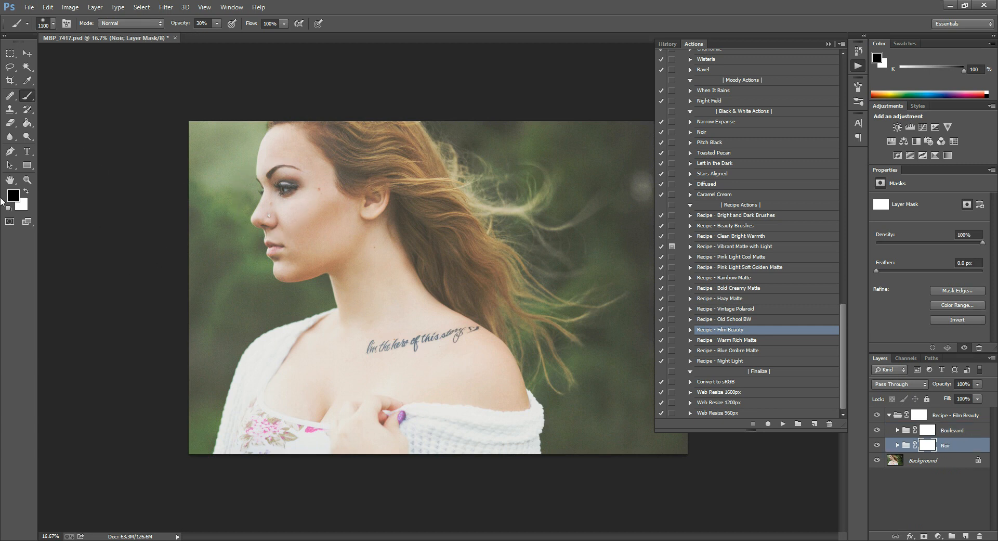
Collapse the Recipe - Film Beauty group and lower its overall opacity to about 71%
click(889, 414)
click(968, 415)
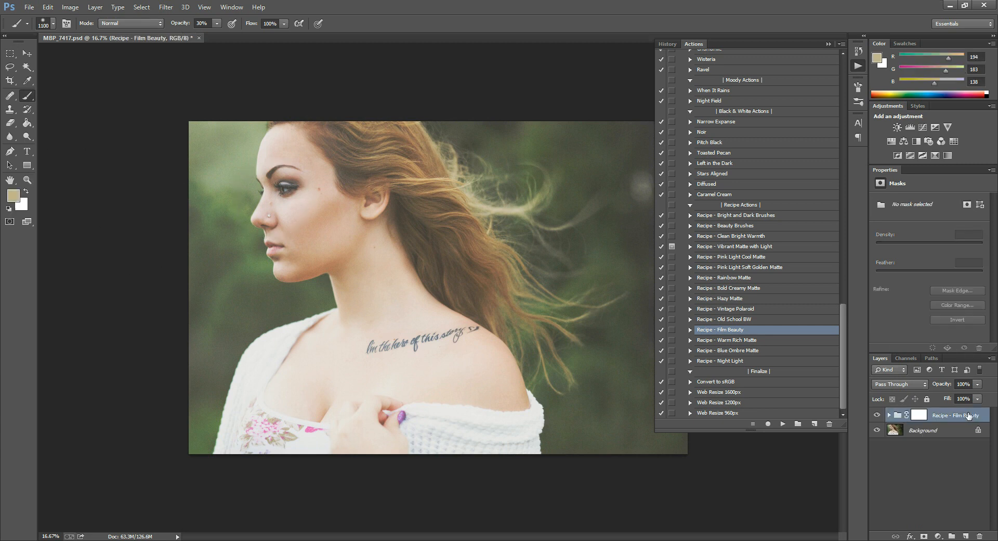
click(978, 386)
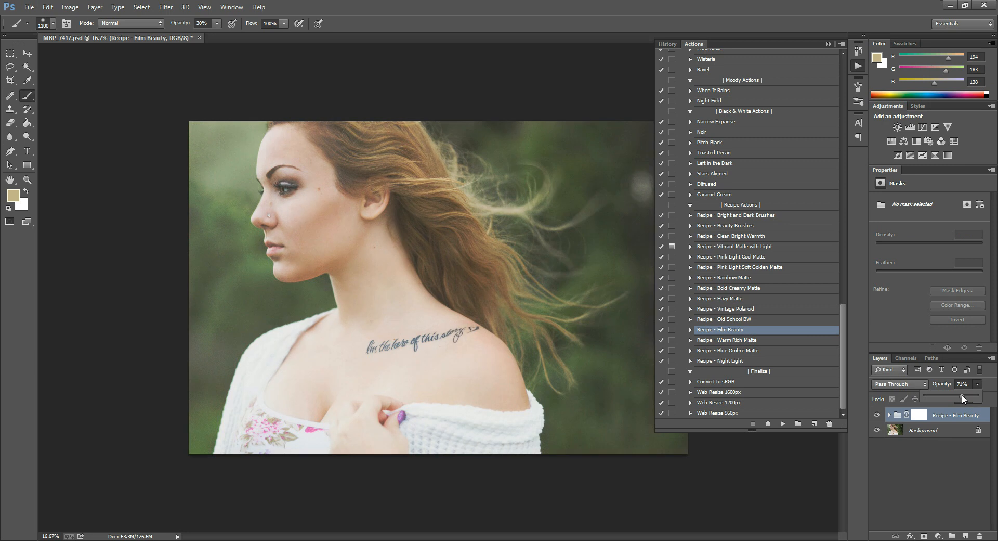
Replace the Film Beauty group by playing the Recipe - Warm Rich Matte action, and look over the subgroups it contains
drag(962, 417, 979, 536)
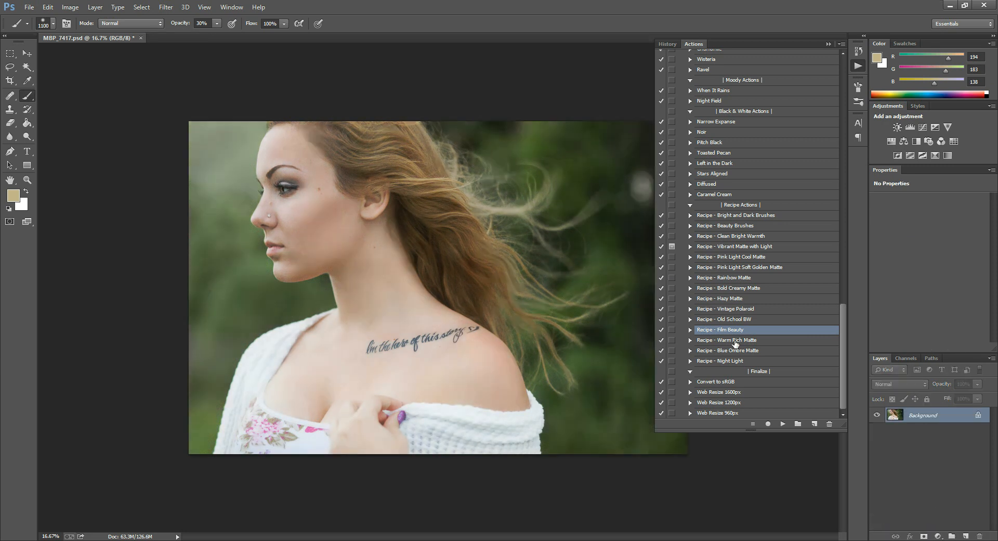
click(735, 340)
click(782, 423)
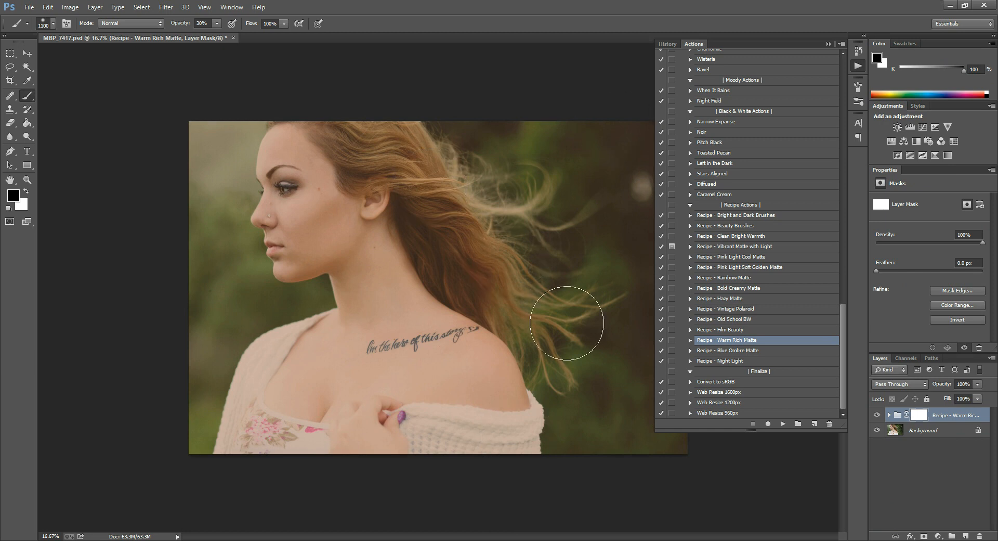
click(889, 415)
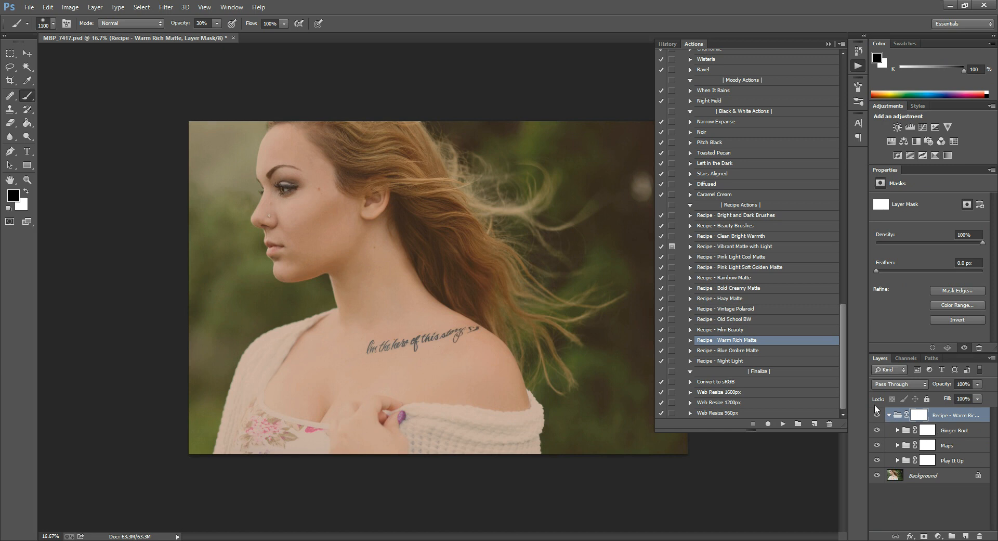
click(889, 415)
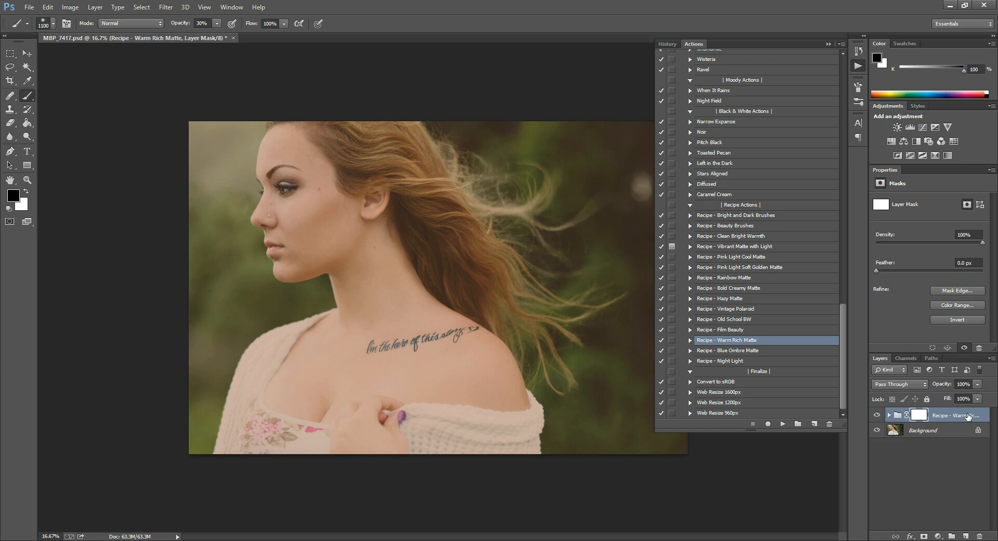
Delete the Warm Rich Matte group and play the Recipe - Blue Ombre Matte action on the portrait
drag(967, 418, 979, 536)
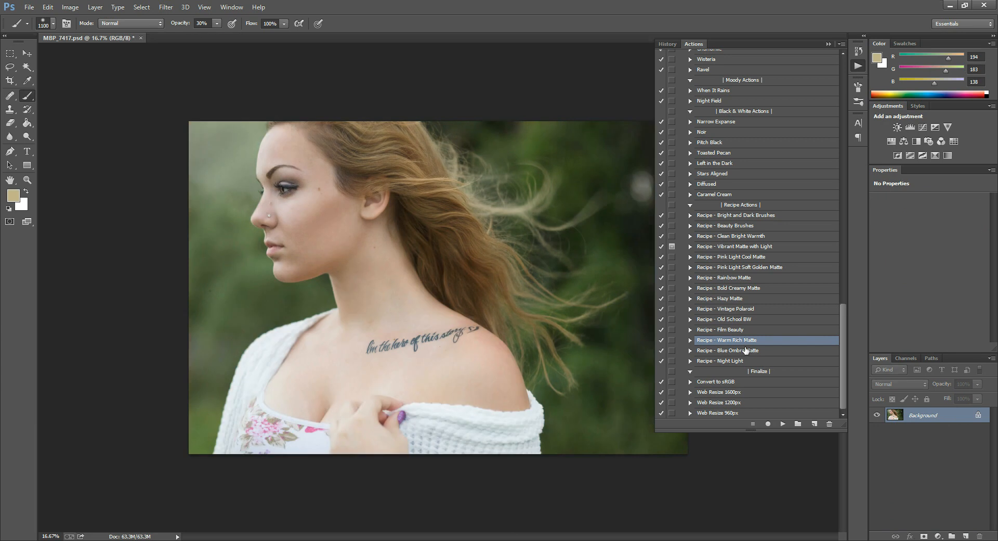
click(744, 352)
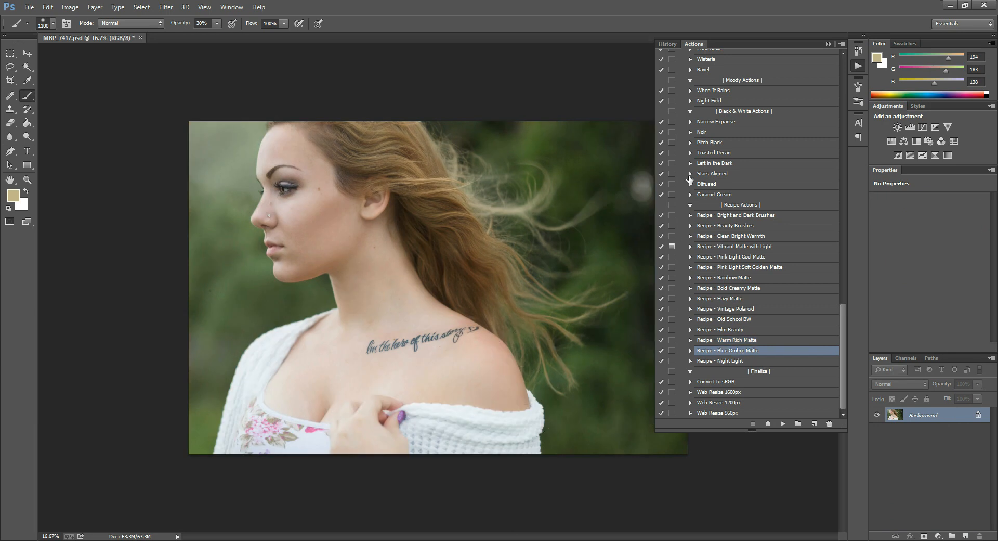
click(783, 424)
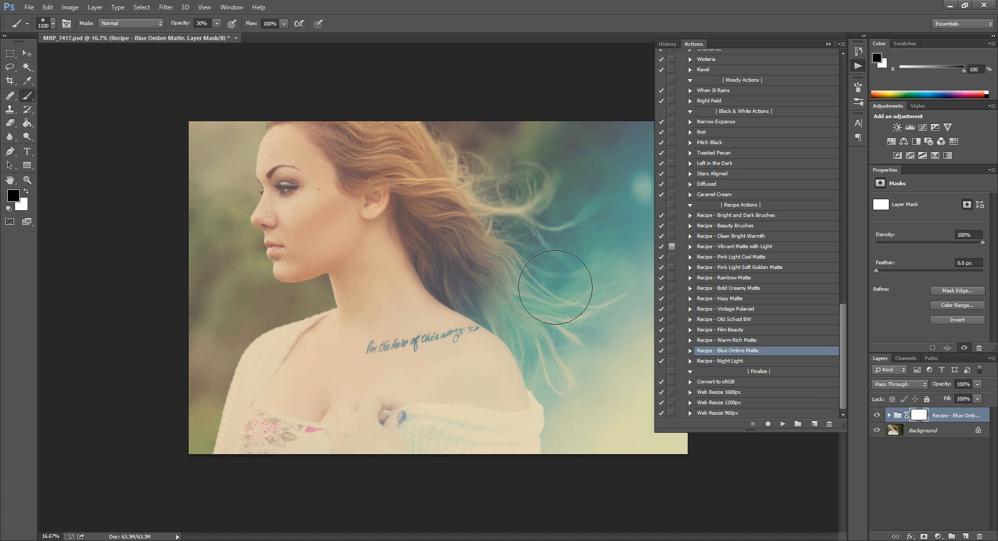
Try the Blue Ombre Matte group at about 53% opacity, compare it hidden and shown, then restore 100% opacity
click(978, 384)
drag(954, 397, 952, 398)
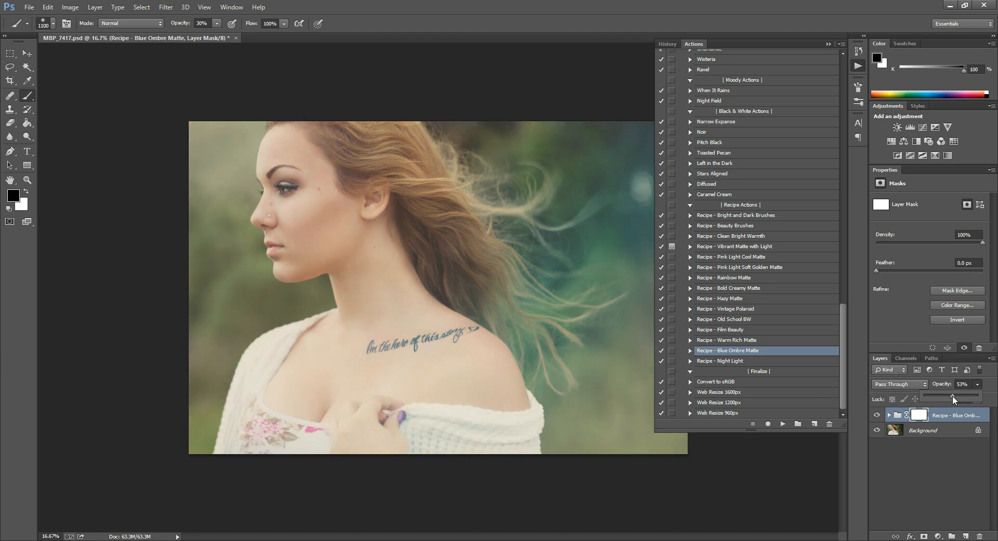
click(877, 415)
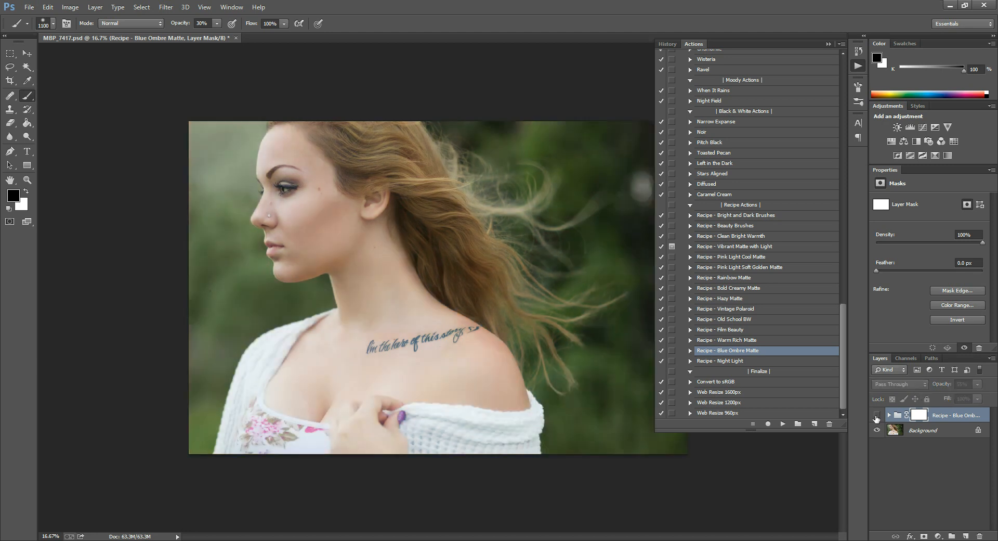
click(877, 415)
drag(978, 384, 995, 394)
Expand the Blue Ombre Matte group and check the Nautical Matte subgroup's effect by toggling its visibility
click(889, 415)
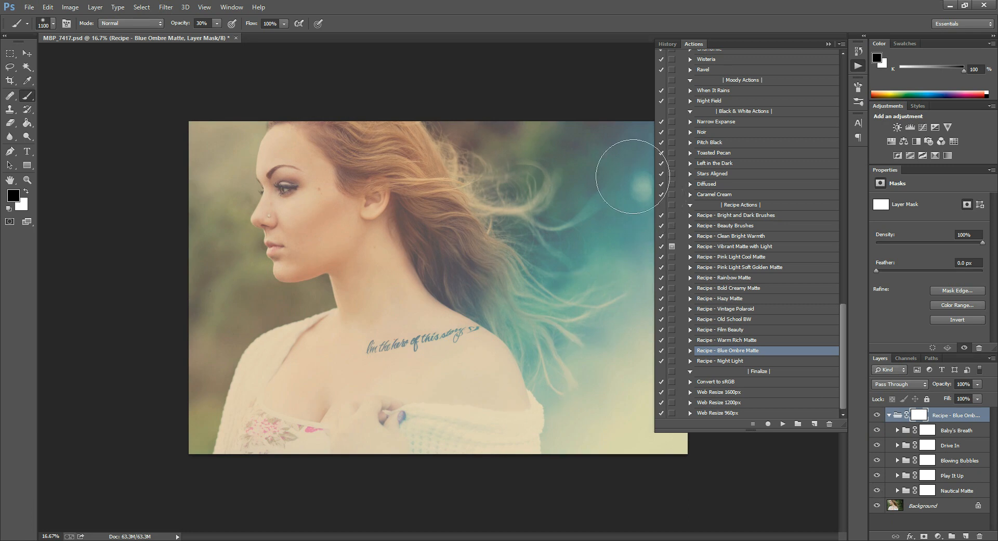
click(876, 490)
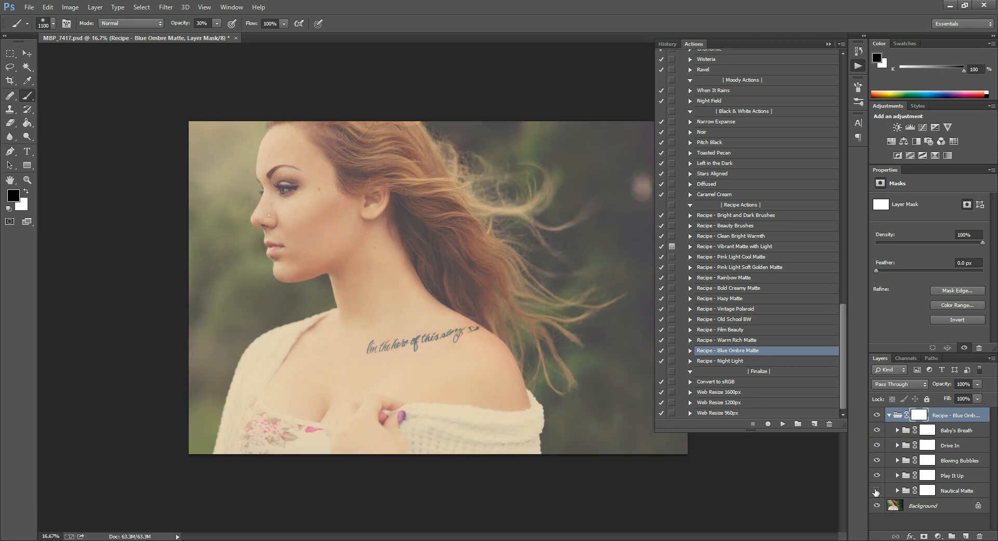
click(876, 490)
click(877, 490)
click(876, 491)
Try the Nautical Matte subgroup at a reduced opacity, then return it to 100%
click(957, 490)
click(977, 385)
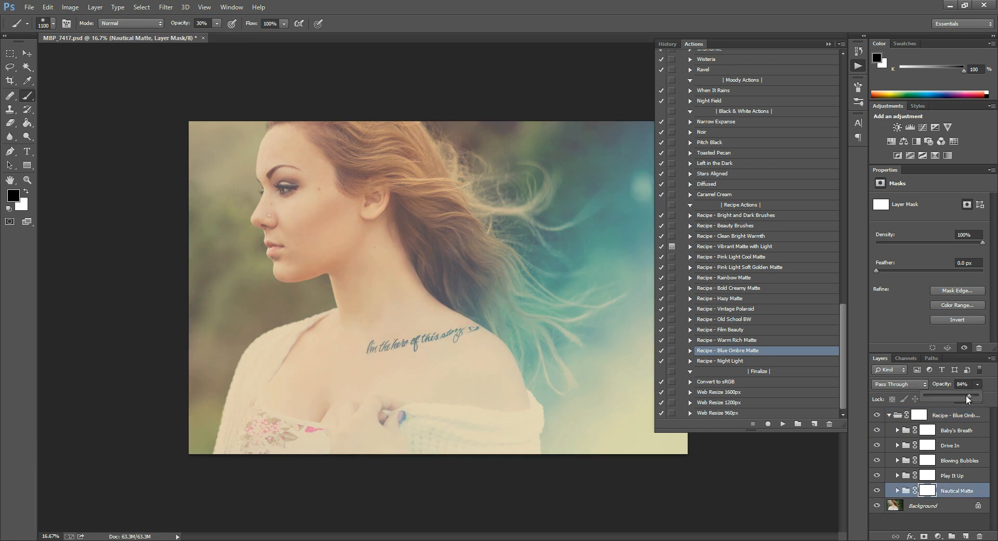
drag(961, 399, 990, 397)
Check the Baby's Breath and Drive In subgroups, then compare the photo with the whole Blue Ombre Matte group hidden and shown
click(876, 430)
click(877, 446)
click(889, 415)
click(877, 415)
click(876, 415)
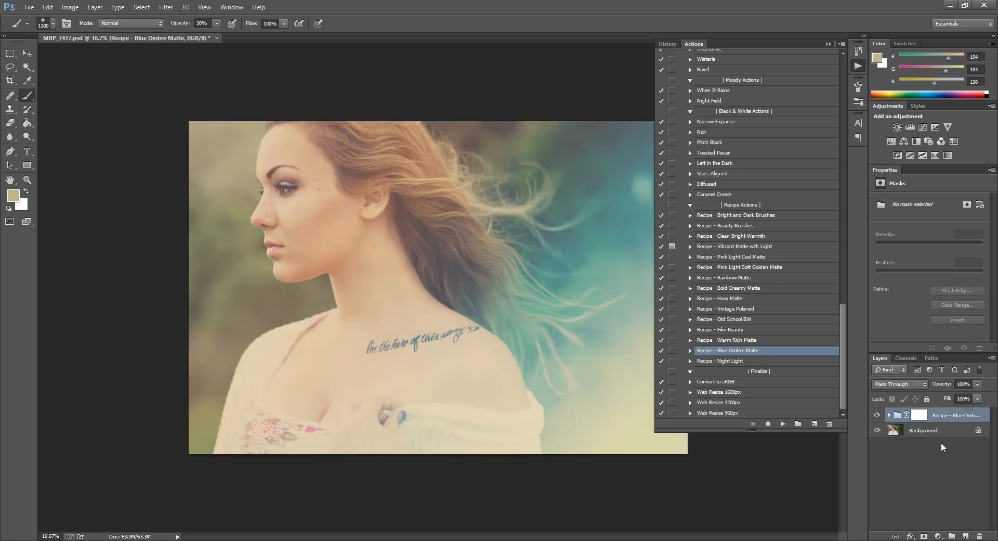
Delete the Blue Ombre Matte group and play the Recipe - Night Light action on the portrait
drag(958, 416, 979, 536)
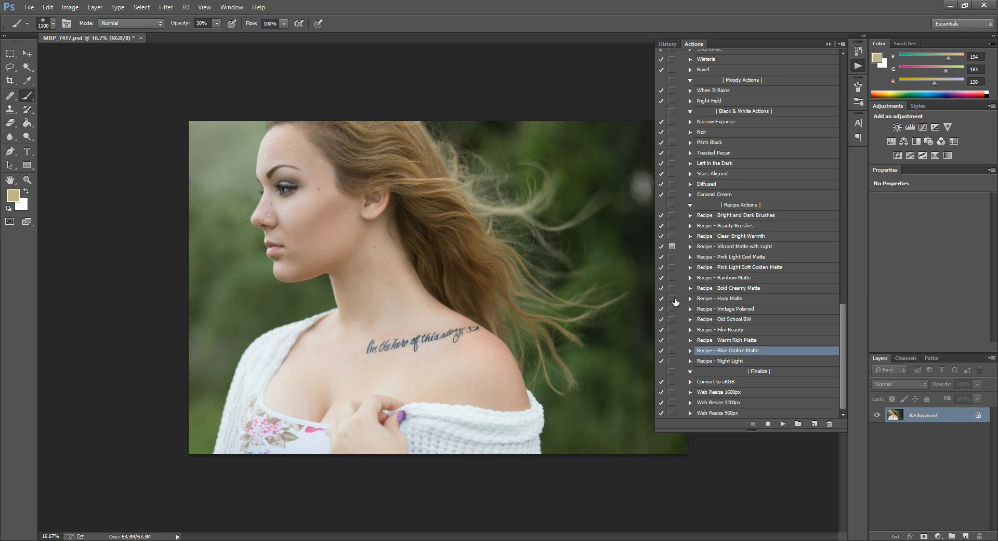
click(714, 360)
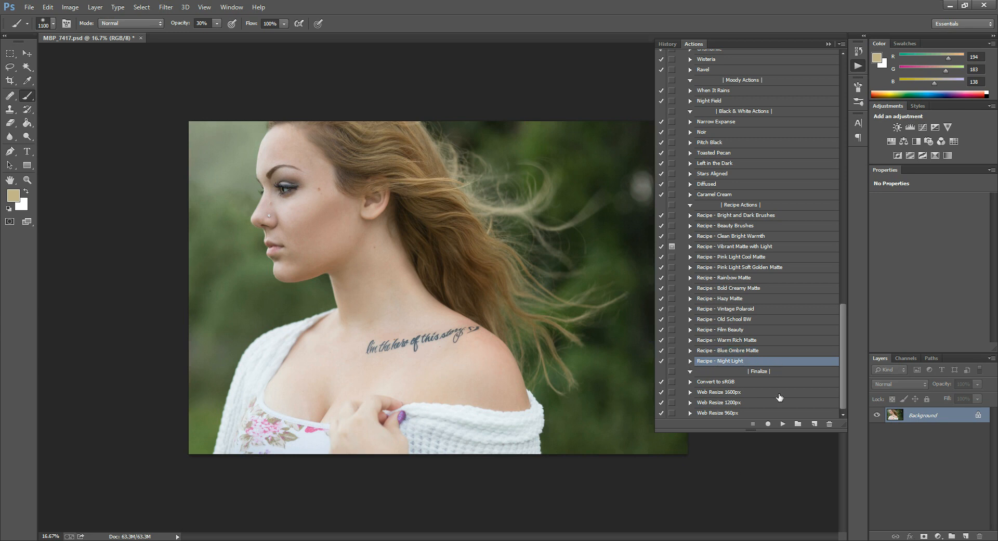
click(783, 424)
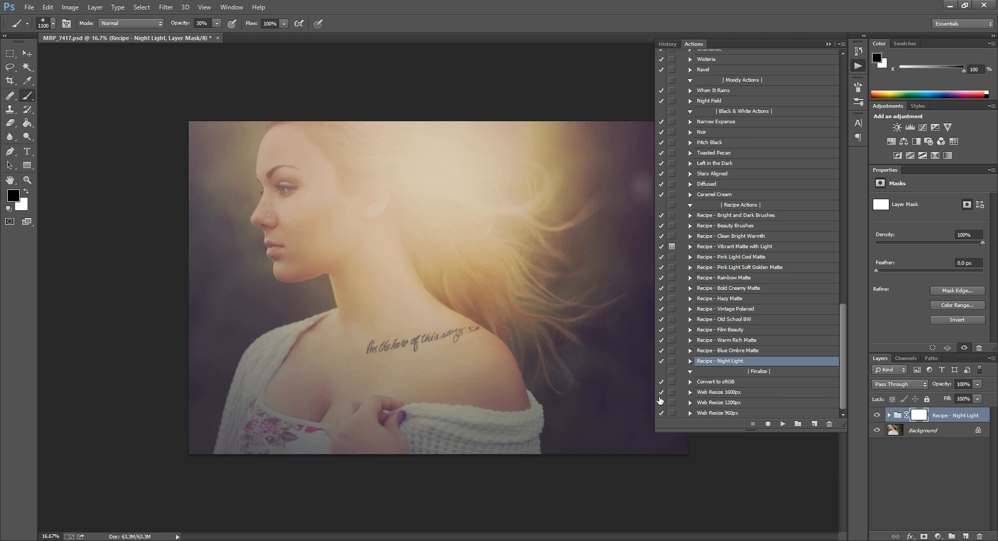
Expand the Night Light group and check the Dulcet subgroup's effect by toggling its visibility
click(889, 414)
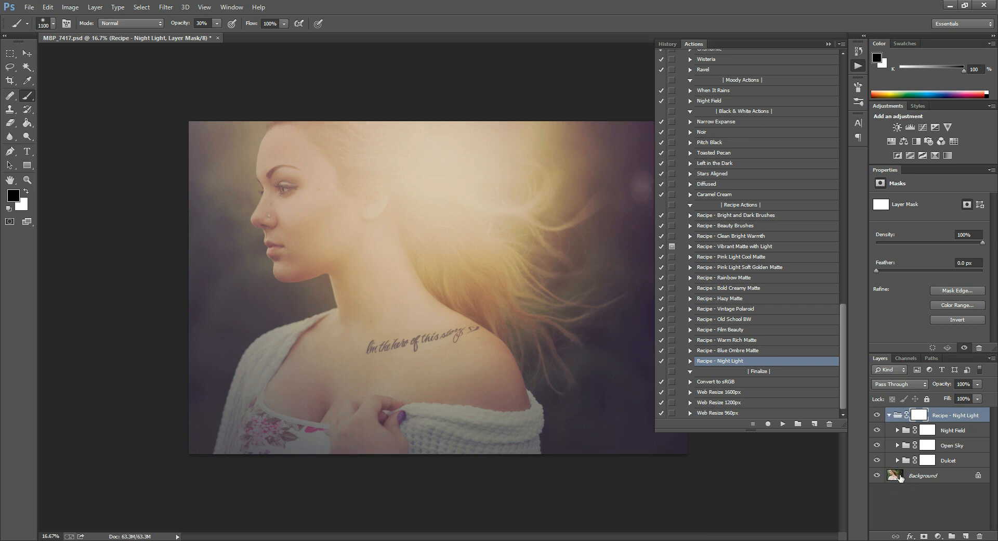
click(948, 457)
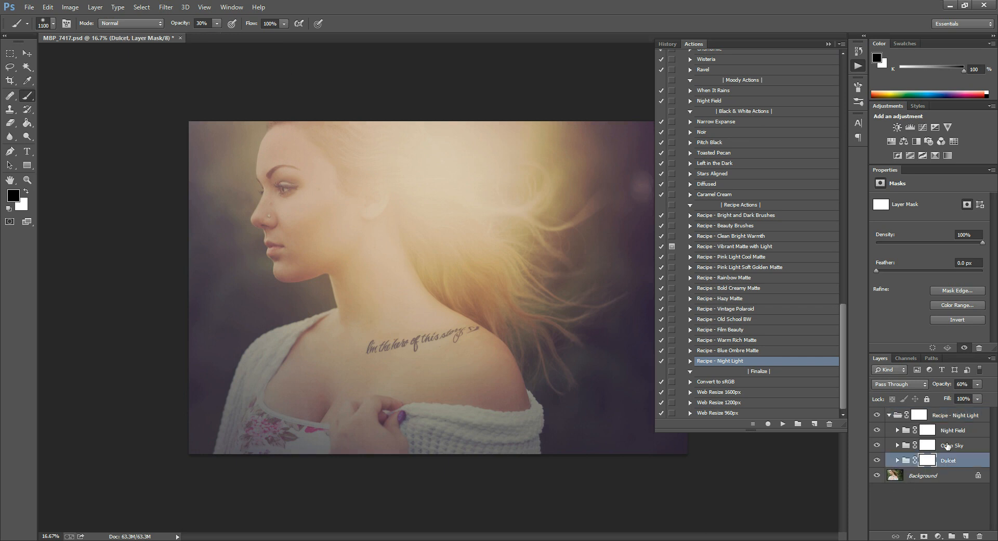
click(877, 461)
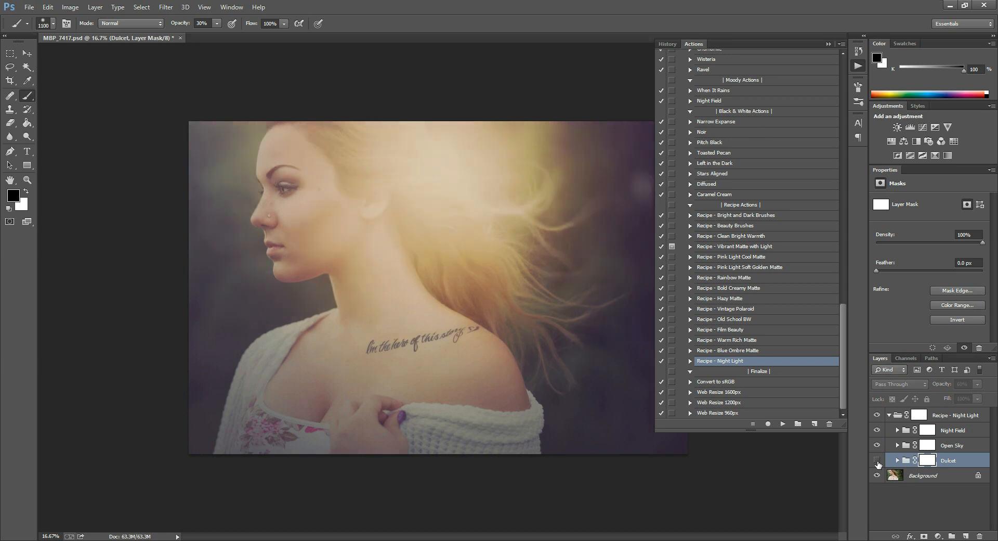
click(877, 461)
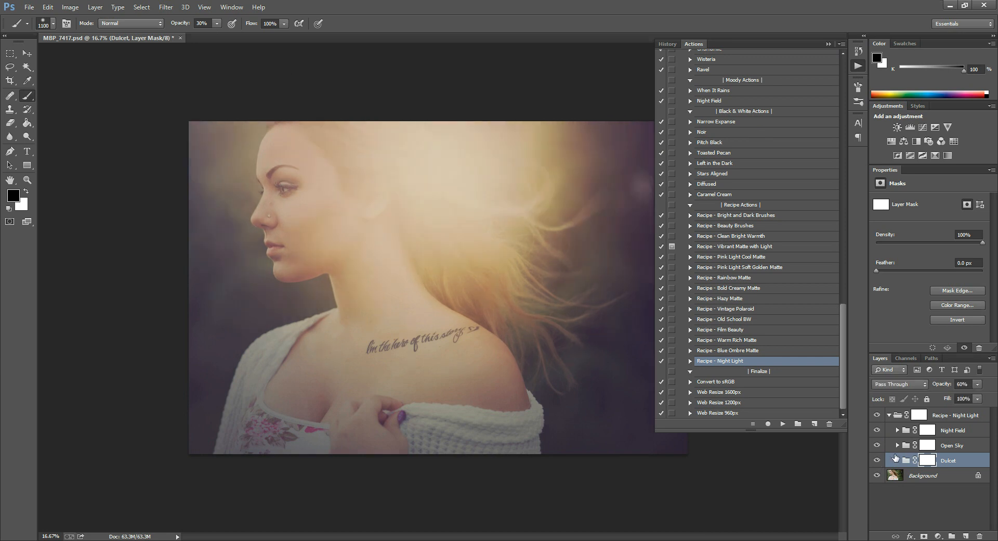
Paint black at 30% brush opacity over the face and neck on the Open Sky and Dulcet subgroup masks
click(928, 445)
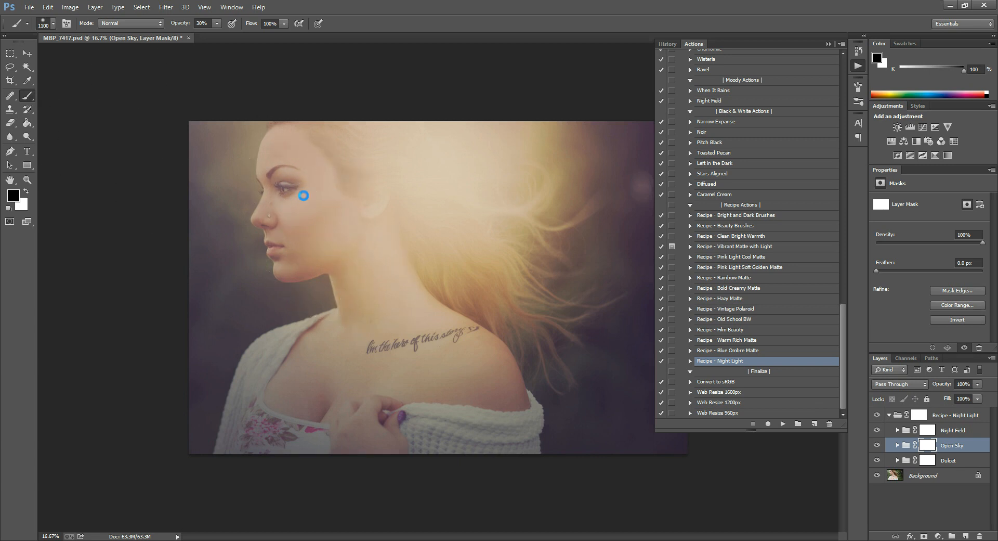
drag(357, 252, 392, 280)
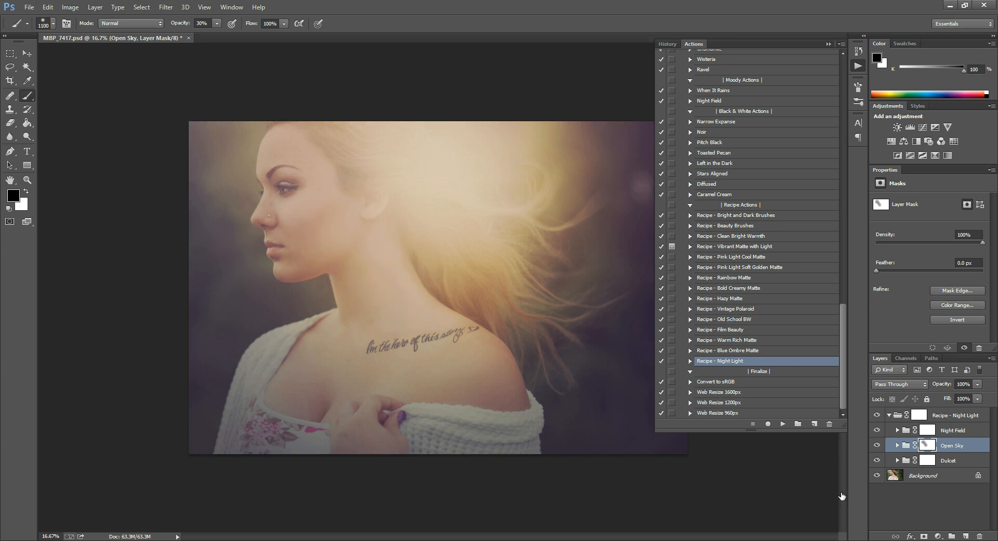
drag(333, 234, 237, 189)
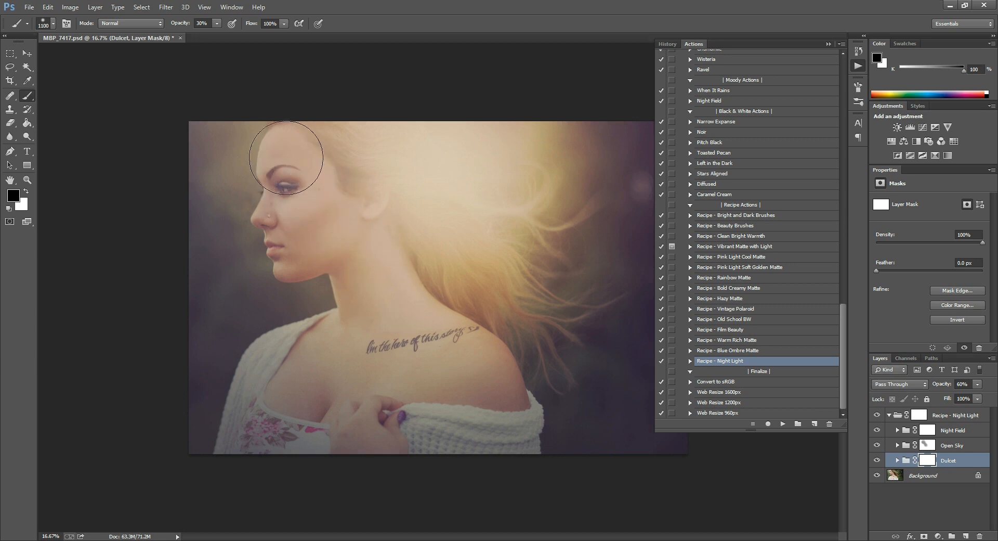
drag(390, 283, 297, 174)
click(889, 414)
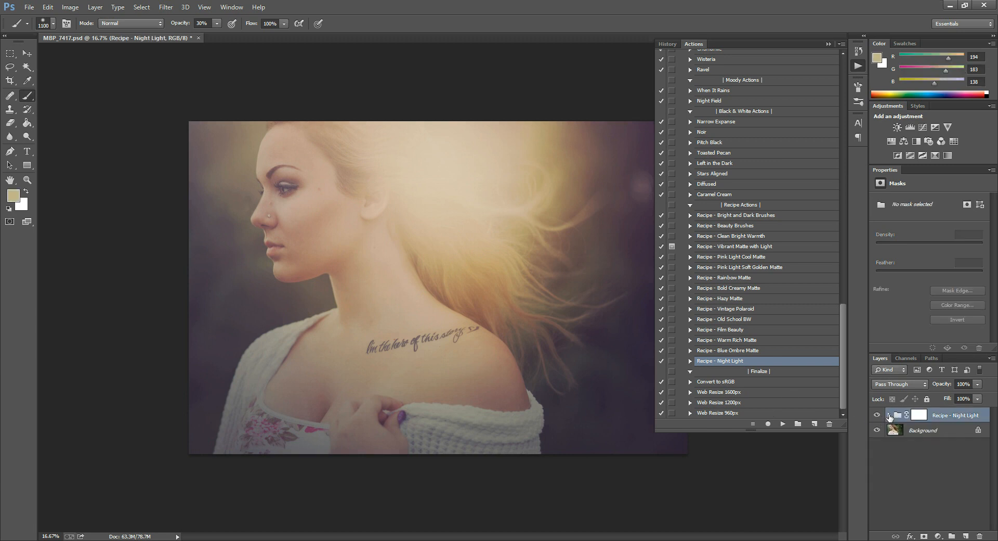
click(890, 416)
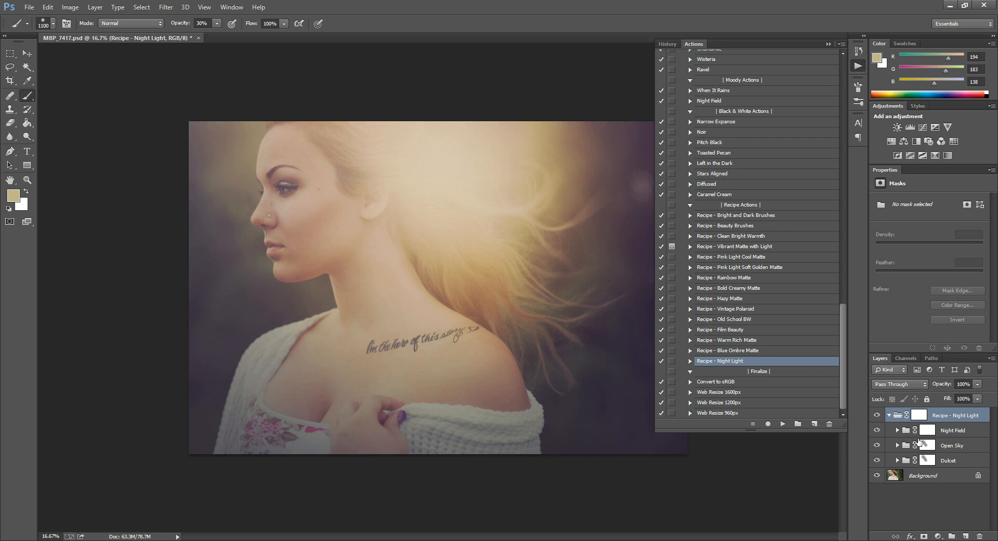
Try the Open Sky subgroup at about 83% opacity, then return it to 100%
click(962, 445)
click(978, 385)
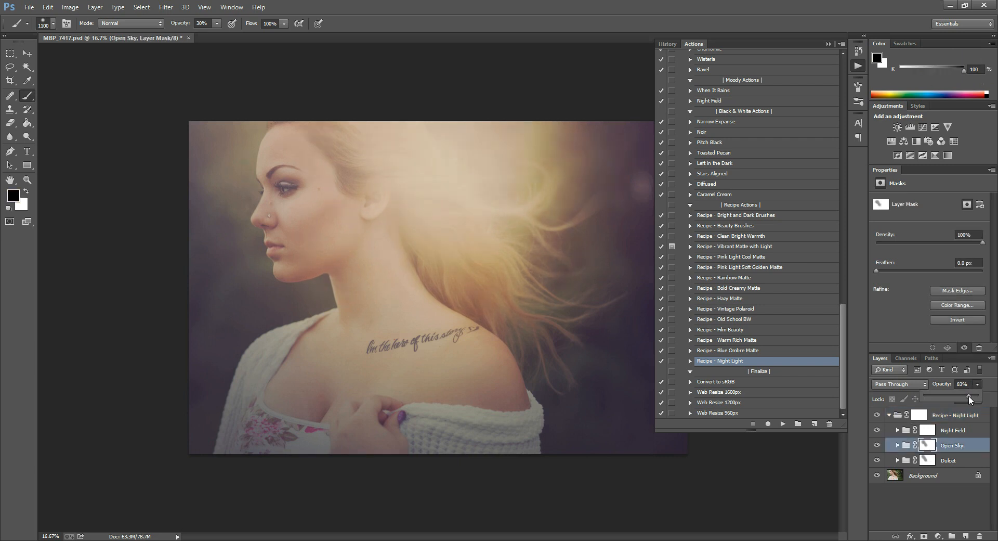
drag(969, 395, 995, 399)
Paint the Open Sky mask over the glowing hair with a 1500 px black brush at 10% opacity
click(933, 447)
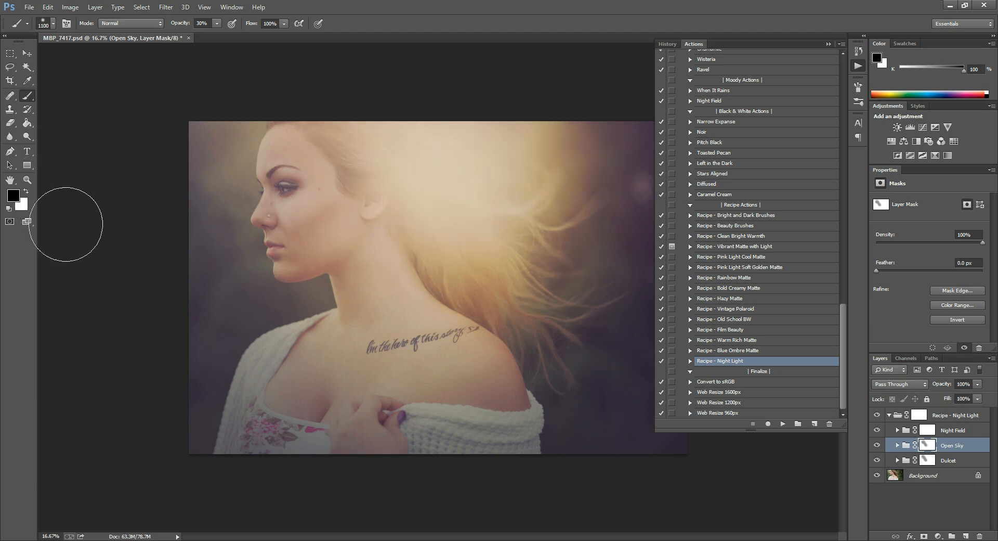
key(bracketright)
key(bracketright)
key(bracketright)
key(bracketright)
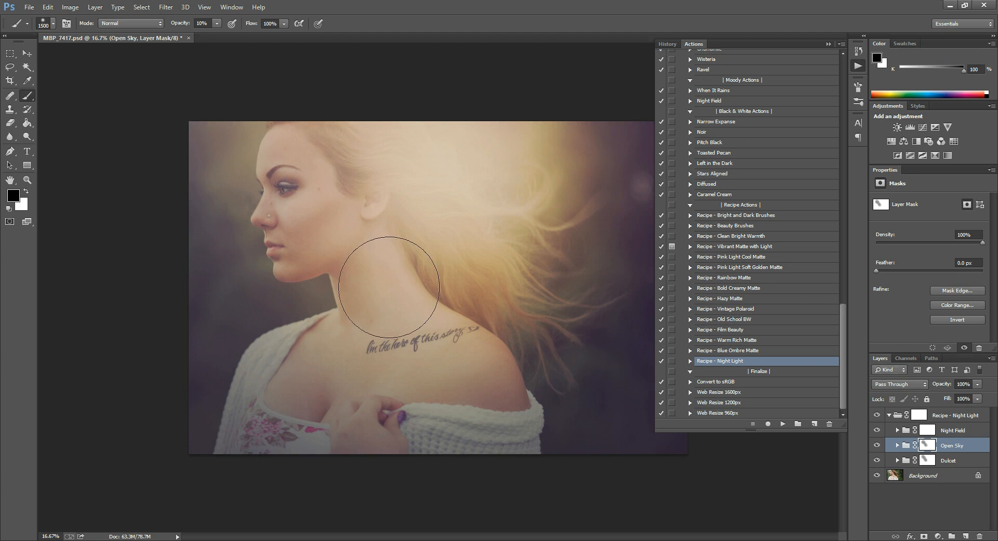
click(451, 230)
Lower the Night Light group's opacity to about 80%, comparing the photo with the group hidden and shown
click(890, 415)
click(877, 415)
click(877, 417)
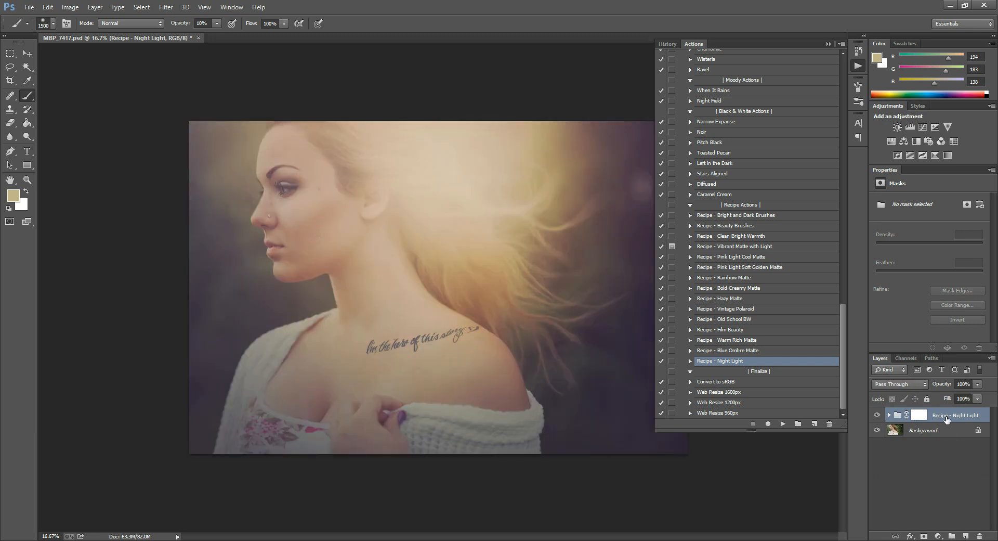
click(978, 384)
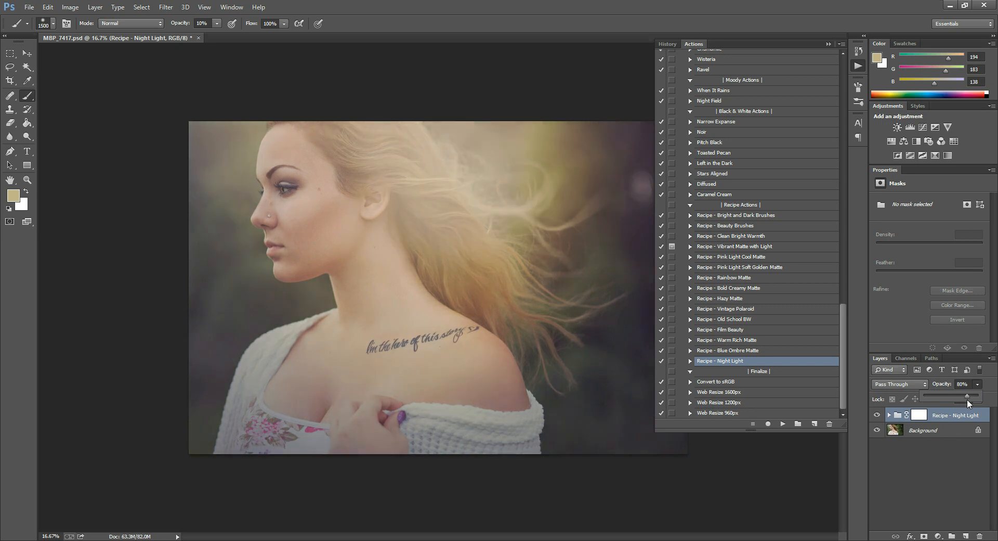
click(878, 415)
click(878, 414)
Delete the Night Light group and look back through the action list from the recipes to the color mattes
drag(955, 413, 979, 535)
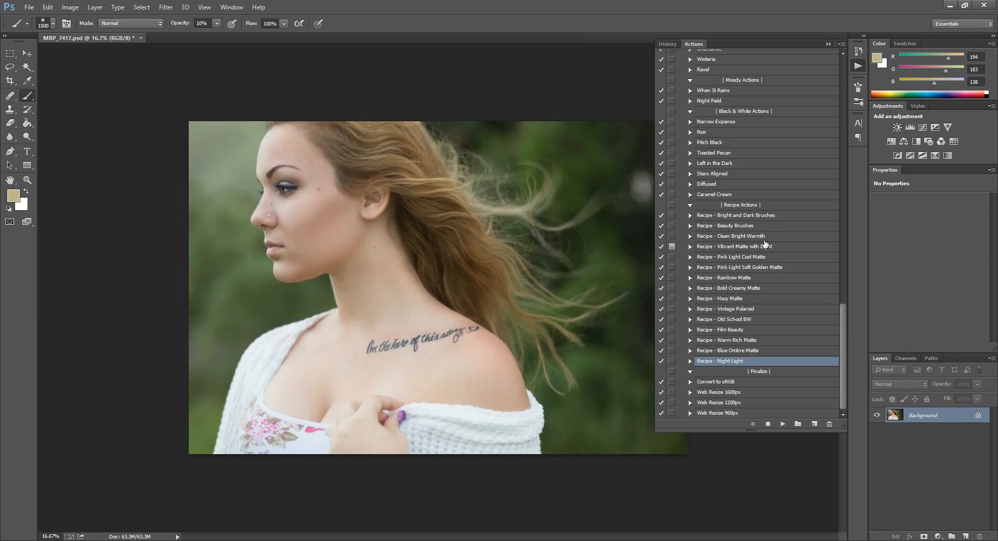
mouse_move(841, 337)
mouse_down()
mouse_move(837, 267)
mouse_move(834, 348)
mouse_up()
scroll(767, 212, up, 5)
scroll(768, 297, down, 5)
scroll(768, 266, up, 6)
scroll(738, 208, up, 2)
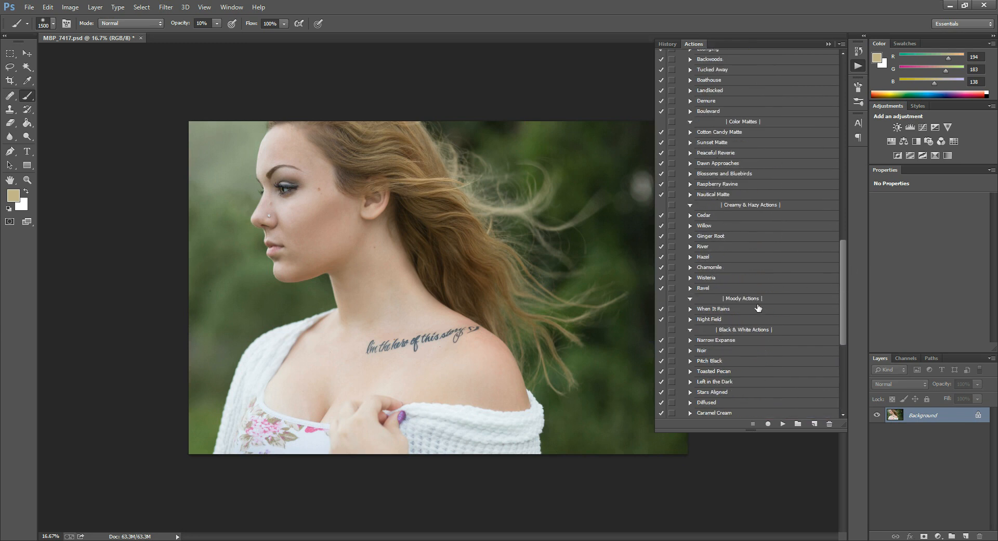
scroll(762, 348, down, 4)
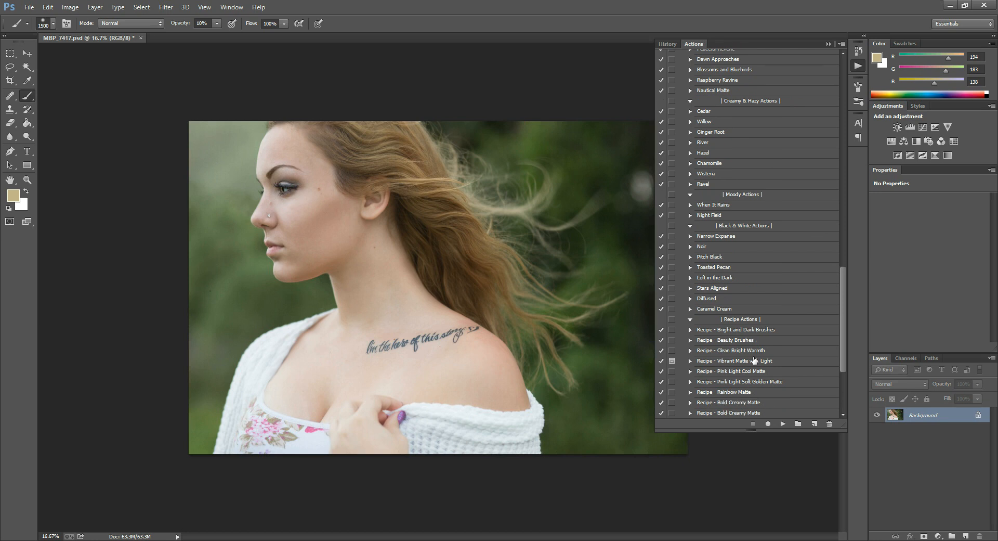